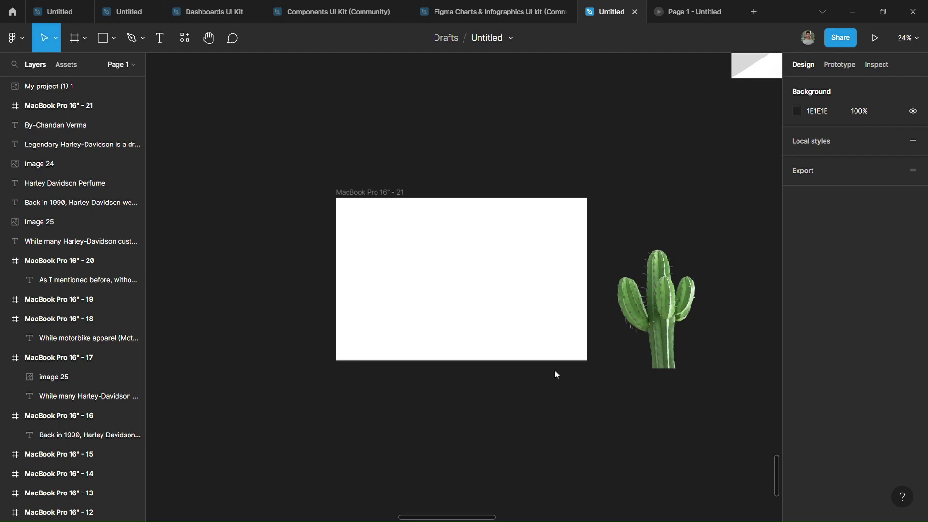
# Step: Move the cactus image into the MacBook Pro 16" - 21 frame
pyautogui.scroll(2, 607, 331)
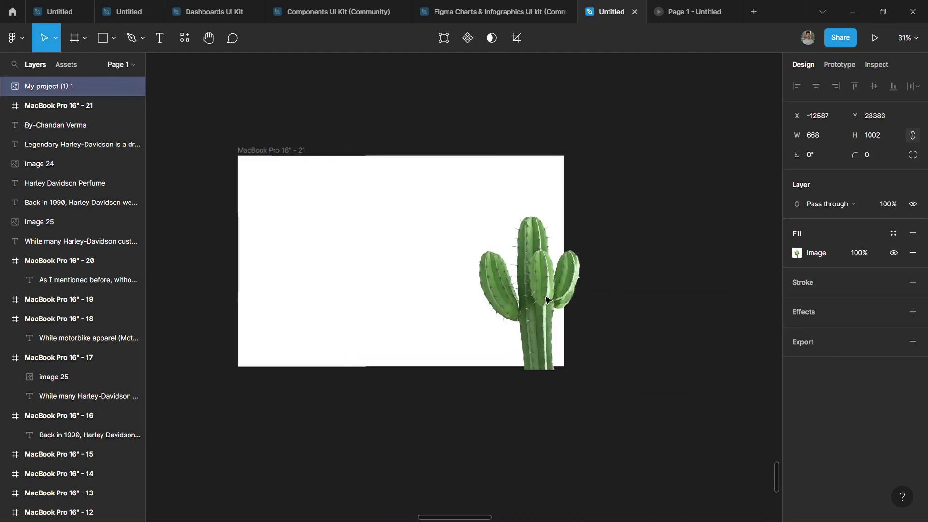
pyautogui.moveTo(629, 300); pyautogui.dragTo(513, 305)
pyautogui.click(364, 264)
# Step: Enlarge the cactus image so it fills the frame's right side
pyautogui.scroll(2, 364, 265)
pyautogui.click(532, 237)
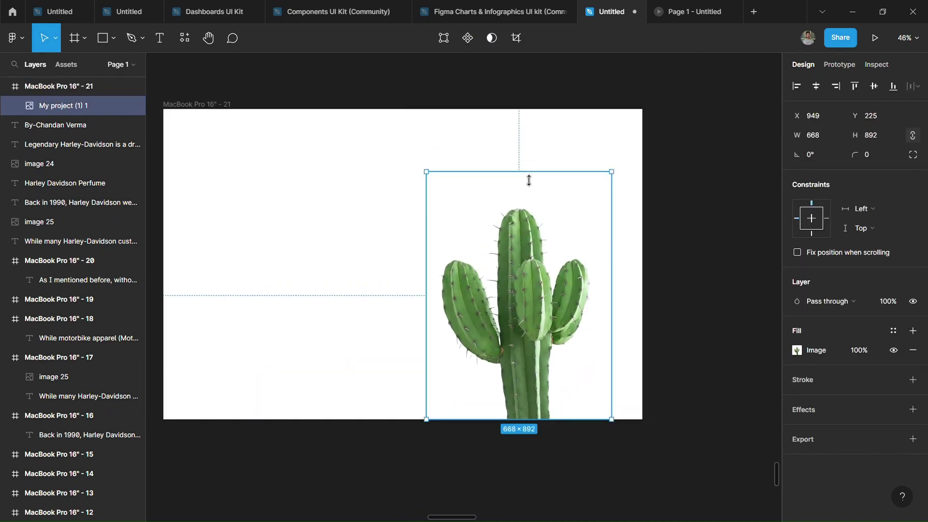
pyautogui.moveTo(424, 145)
pyautogui.mouseDown()
pyautogui.moveTo(410, 176)
pyautogui.moveTo(385, 158)
pyautogui.mouseUp()
pyautogui.click(662, 203)
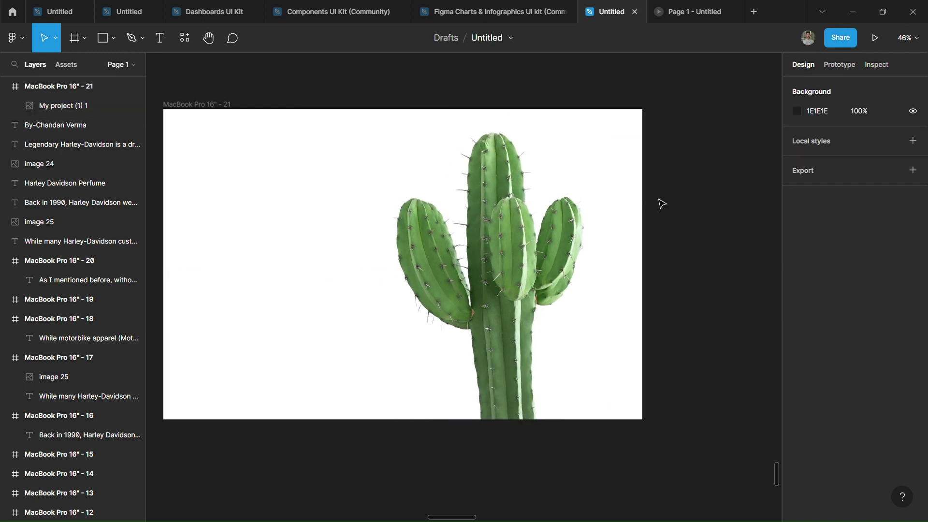
pyautogui.hscroll(-3, 666, 339)
pyautogui.scroll(1, 666, 338)
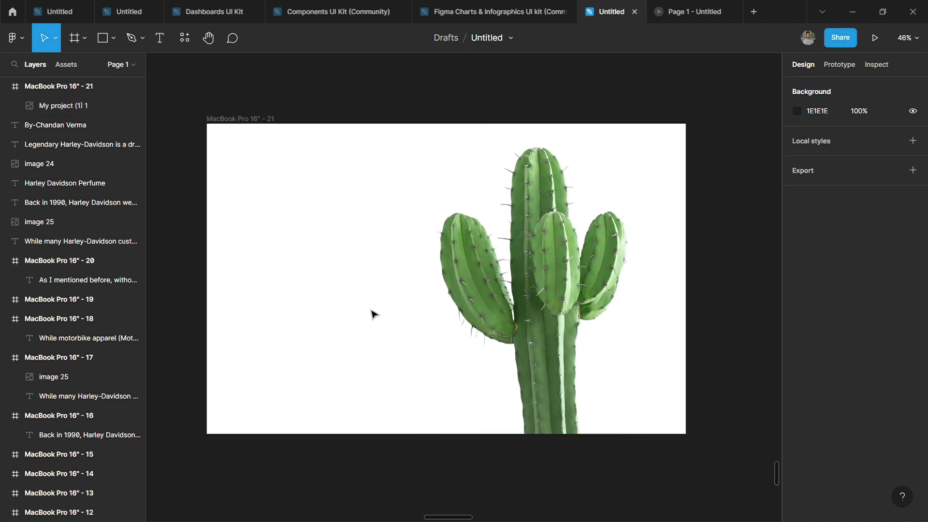
# Step: Change the MacBook frame's fill to a linear gradient running horizontally across it
pyautogui.click(233, 119)
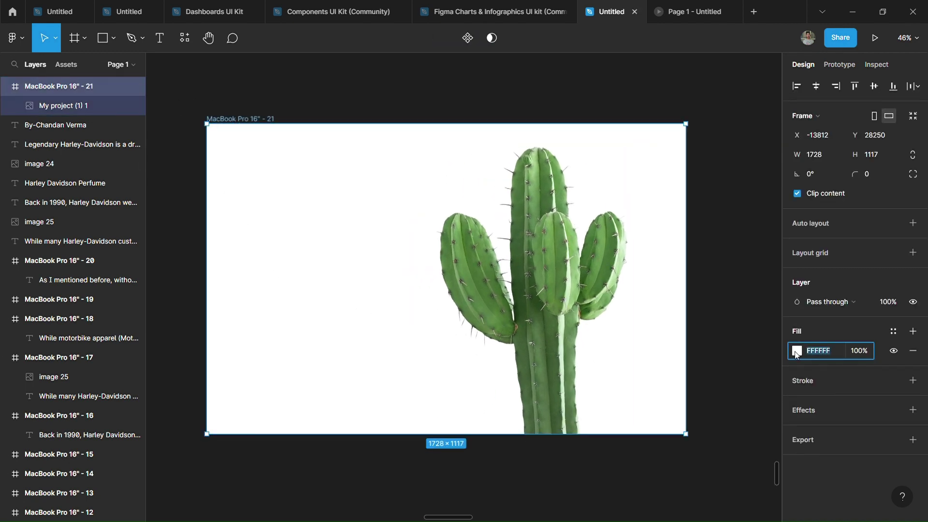
pyautogui.click(797, 350)
pyautogui.click(658, 163)
pyautogui.click(663, 220)
pyautogui.moveTo(321, 163); pyautogui.dragTo(216, 285)
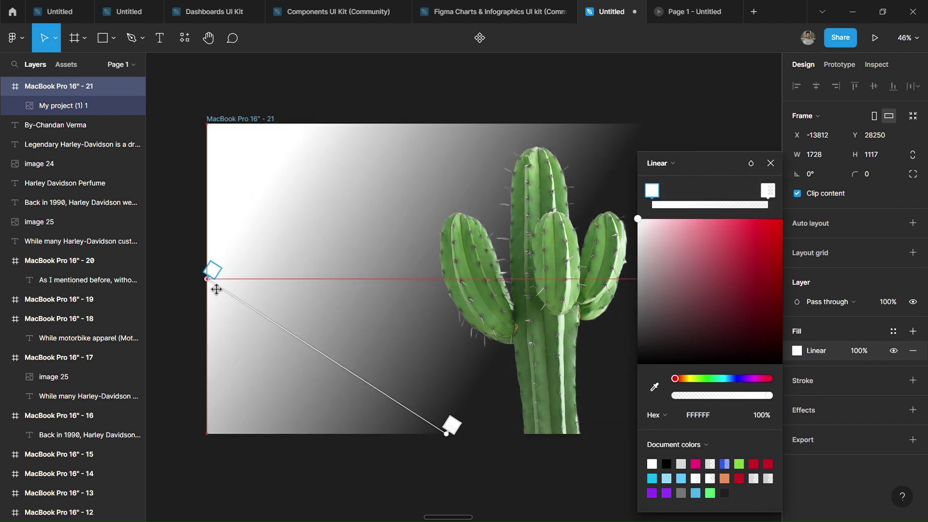
pyautogui.hscroll(2, 334, 441)
pyautogui.moveTo(333, 442); pyautogui.dragTo(571, 300)
pyautogui.hscroll(-4, 580, 303)
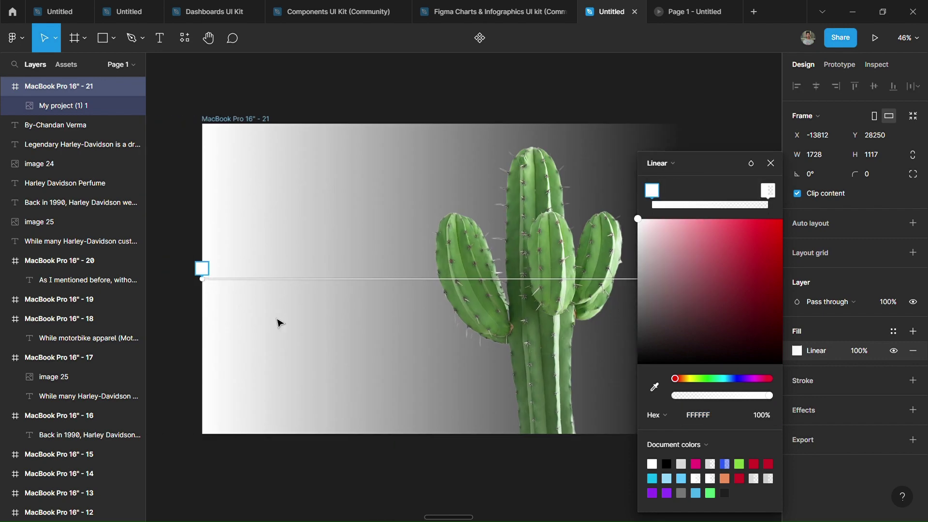
# Step: Tint the gradient green and make its right end bright green and more opaque
pyautogui.click(704, 379)
pyautogui.moveTo(761, 242); pyautogui.dragTo(754, 293)
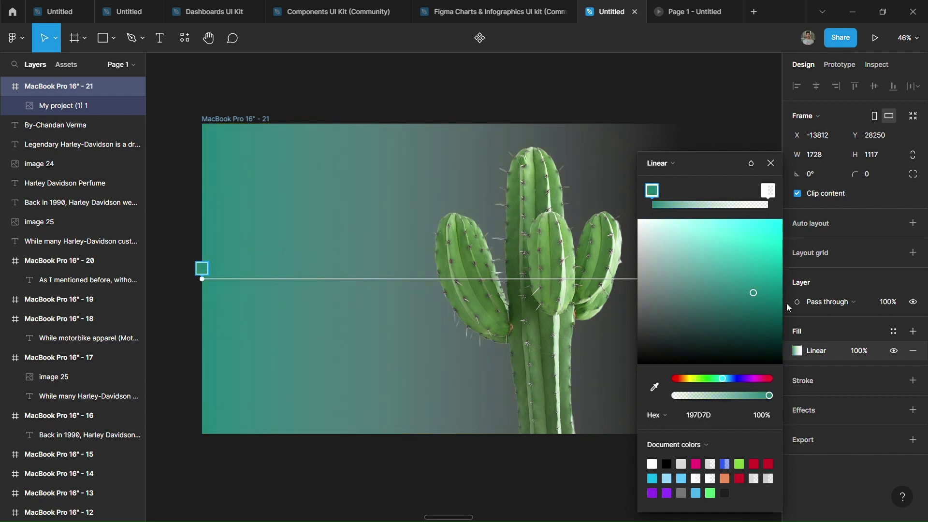
pyautogui.moveTo(743, 326); pyautogui.dragTo(737, 222)
pyautogui.hscroll(2, 577, 300)
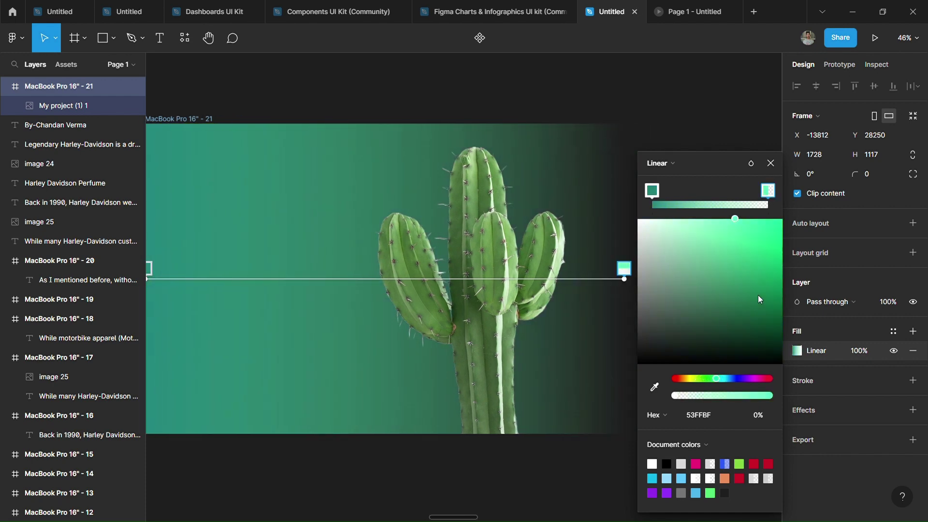
pyautogui.moveTo(675, 395); pyautogui.dragTo(746, 396)
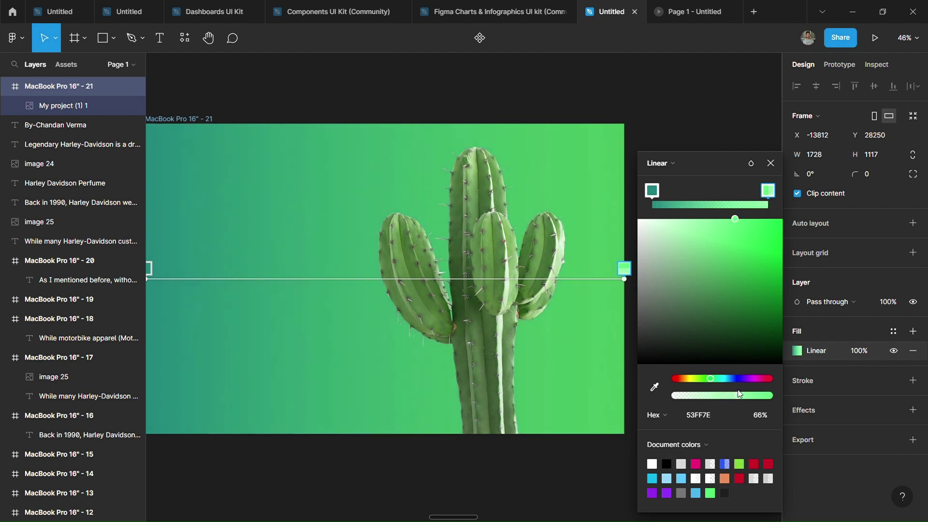
pyautogui.scroll(-3, 512, 389)
pyautogui.scroll(1, 378, 458)
# Step: Darken the left gradient stop to dark teal and fine-tune its start point
pyautogui.click(653, 190)
pyautogui.moveTo(755, 295); pyautogui.dragTo(768, 317)
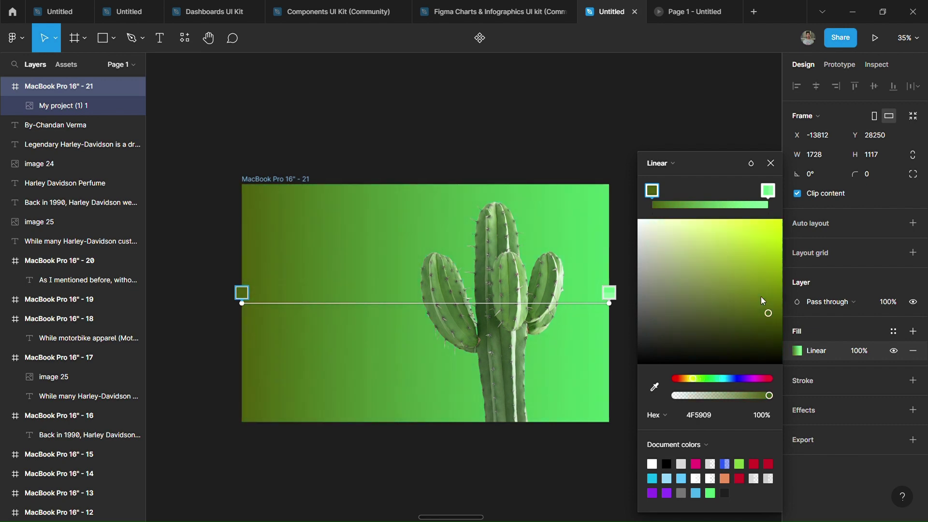
pyautogui.moveTo(716, 379); pyautogui.dragTo(710, 378)
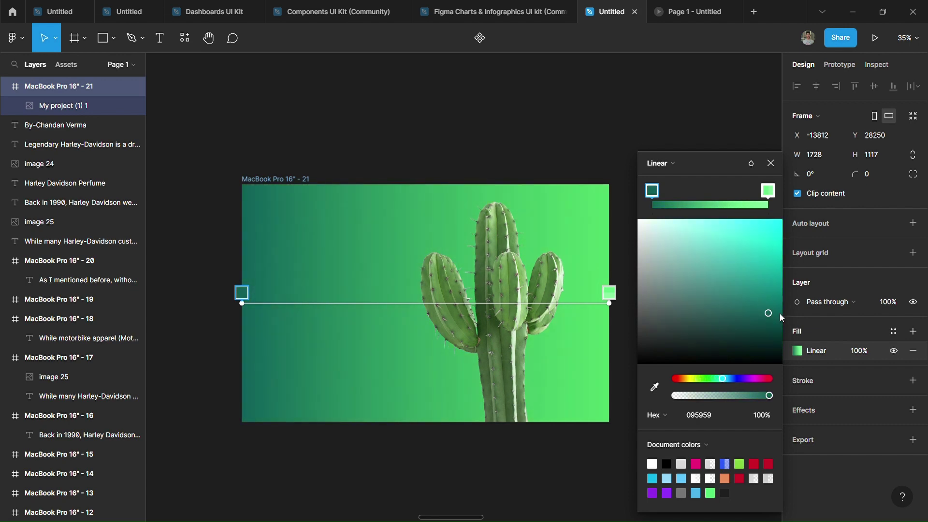
pyautogui.moveTo(782, 318); pyautogui.dragTo(778, 327)
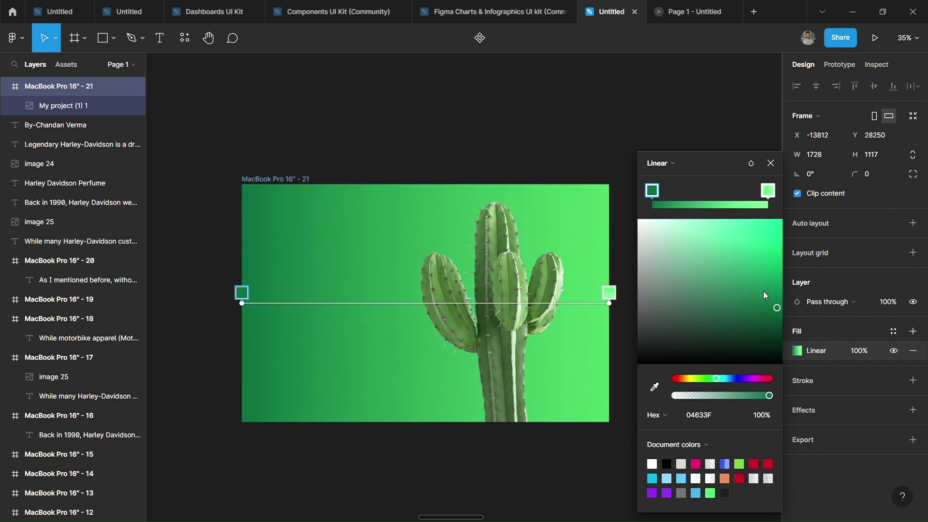
pyautogui.moveTo(766, 296)
pyautogui.mouseDown()
pyautogui.moveTo(767, 311)
pyautogui.moveTo(732, 314)
pyautogui.moveTo(773, 328)
pyautogui.mouseUp()
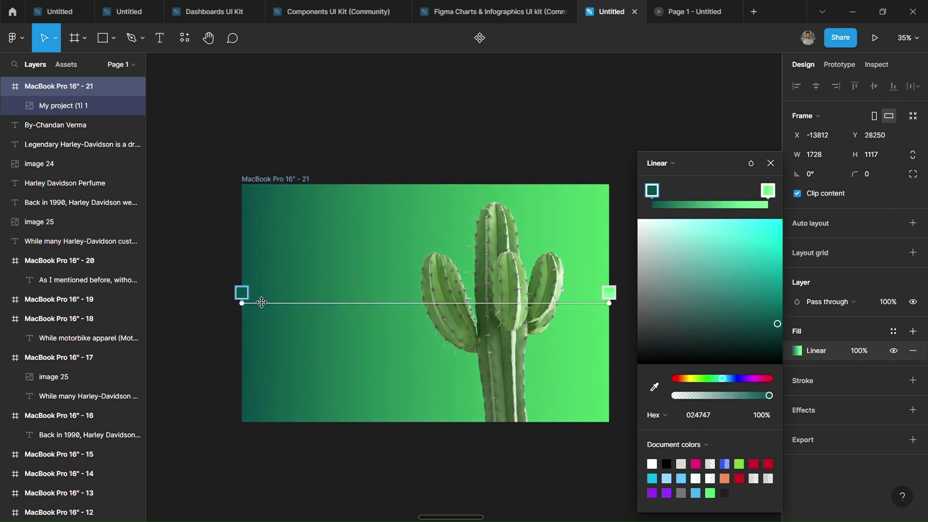
pyautogui.moveTo(262, 303); pyautogui.dragTo(244, 304)
pyautogui.click(642, 207)
# Step: Place the CACTUS heading on the frame's left in Helvetica at size 250
pyautogui.scroll(2, 291, 310)
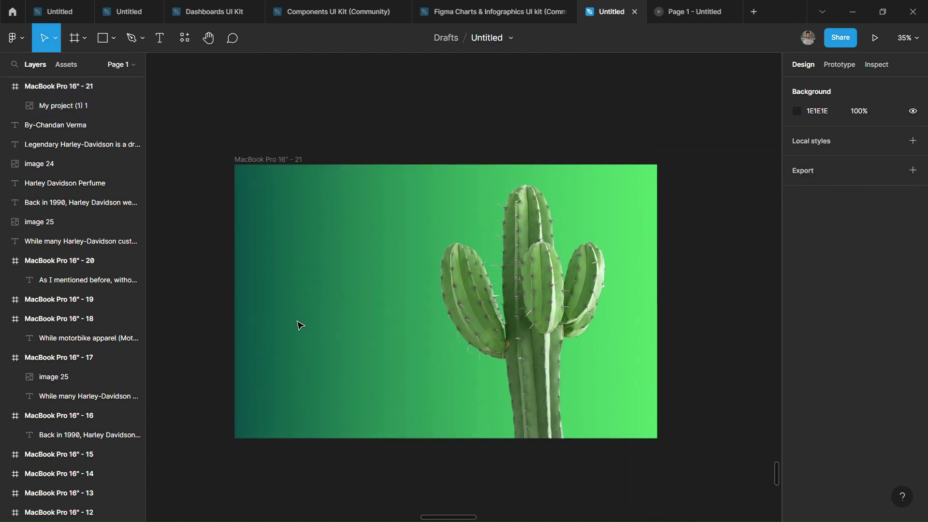
pyautogui.press('t')
pyautogui.click(282, 254)
pyautogui.write('CACTUS')
pyautogui.click(837, 349)
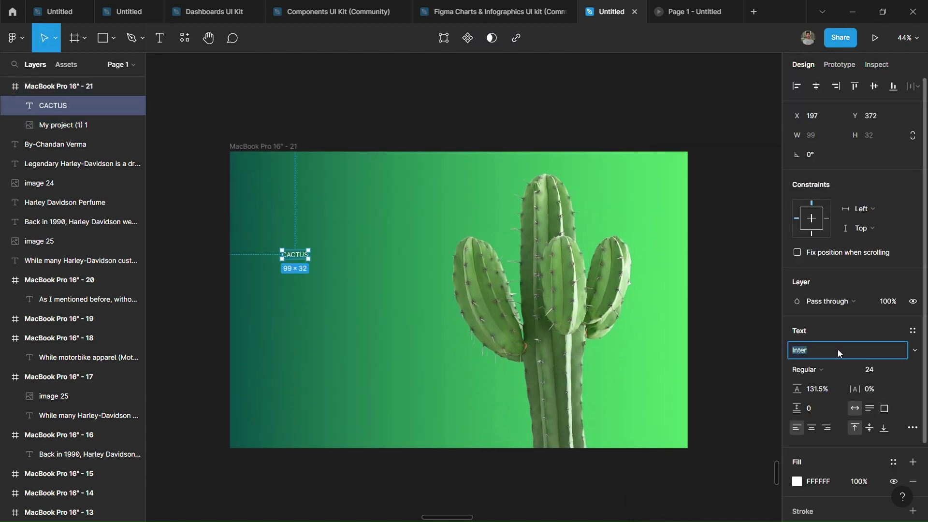
pyautogui.write('Helvetica')
pyautogui.press('Return')
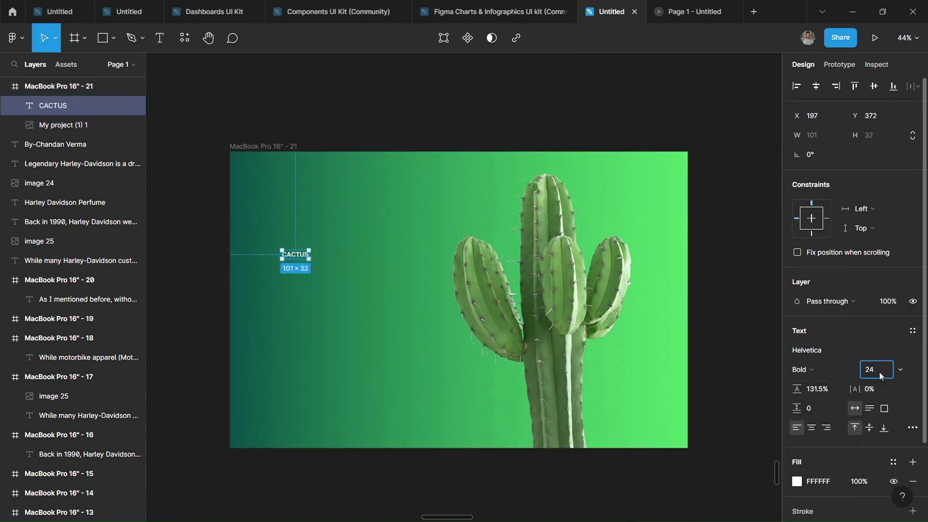
pyautogui.write('250')
pyautogui.press('Return')
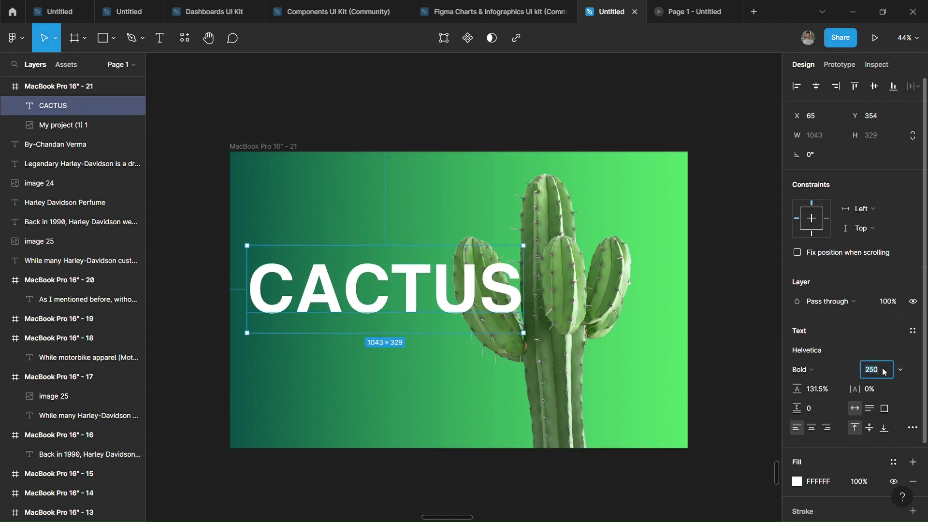
# Step: Shrink the CACTUS heading toward size 174 and try Roboto as its font
pyautogui.hotkey('shift', 'Down')
pyautogui.hotkey('shift', 'Down')
pyautogui.hotkey('shift', 'Down')
pyautogui.hotkey('shift', 'Down')
pyautogui.hotkey('shift', 'Down')
pyautogui.press('Down')
pyautogui.press('Down')
pyautogui.press('Down')
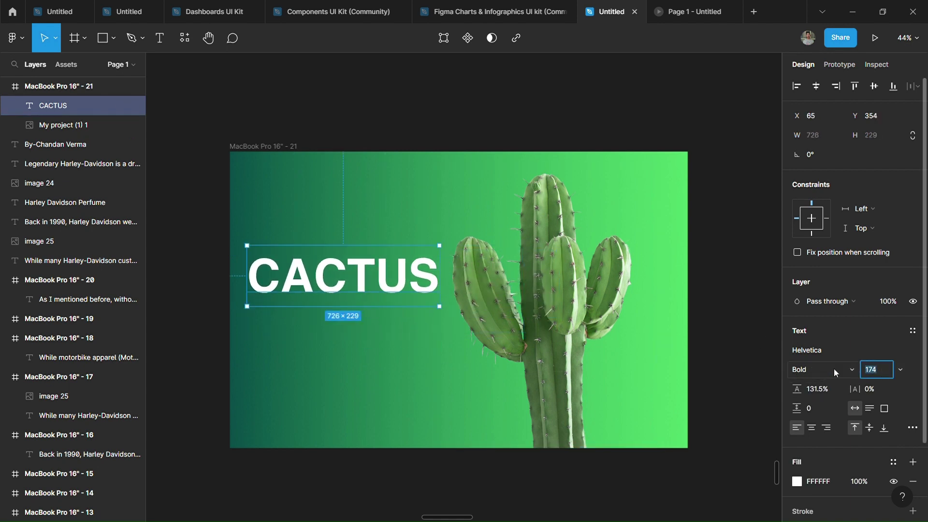
pyautogui.write('Roboto')
pyautogui.press('Return')
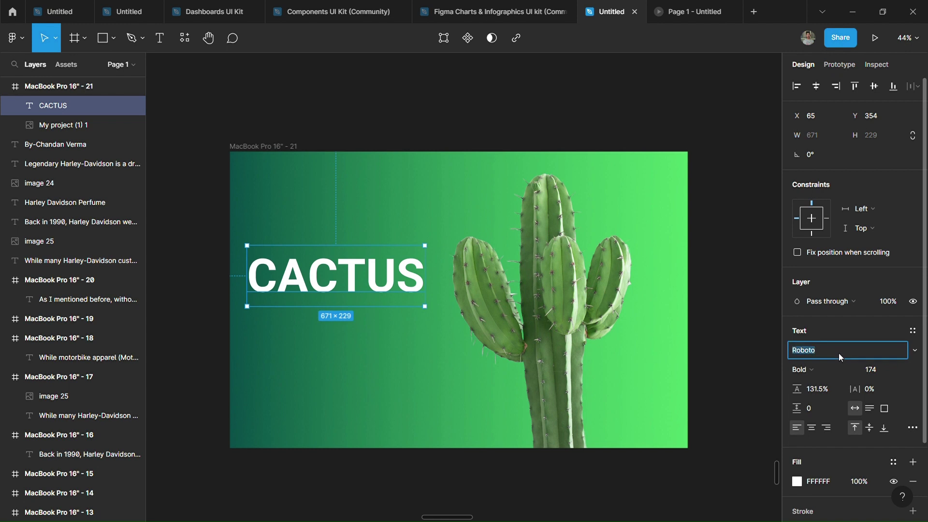
# Step: Preview several fonts on CACTUS and settle on Poppins Black
pyautogui.write('Ra')
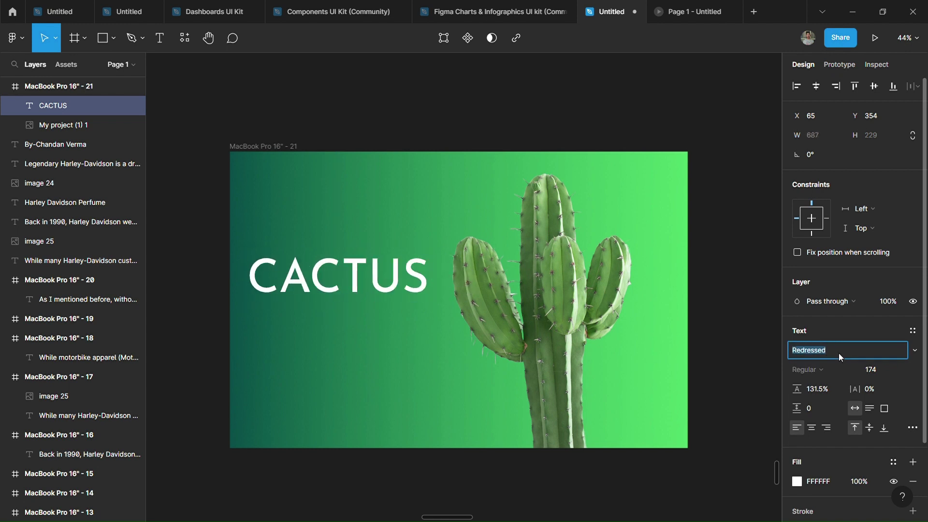
pyautogui.write('n')
pyautogui.press('Up')
pyautogui.press('Up')
pyautogui.press('Up')
pyautogui.press('Up')
pyautogui.press('Up')
pyautogui.press('Up')
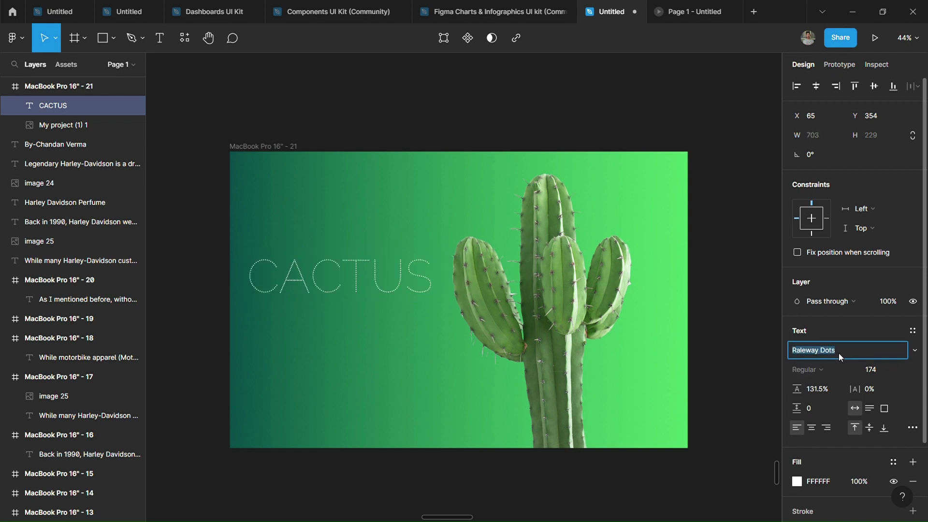
pyautogui.press('Up')
pyautogui.press('Up')
pyautogui.press('Up')
pyautogui.press('Up')
pyautogui.press('Up')
pyautogui.press('Up')
pyautogui.press('Up')
pyautogui.press('Up')
pyautogui.press('Up')
pyautogui.press('Up')
pyautogui.press('Up')
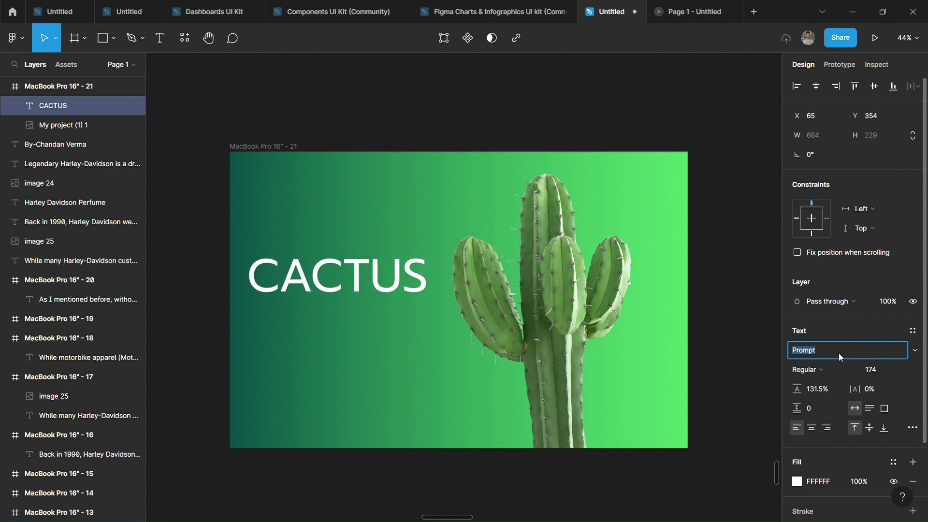
pyautogui.press('Up')
pyautogui.press('Up')
pyautogui.press('Up')
pyautogui.press('Up')
pyautogui.press('Up')
pyautogui.press('Up')
pyautogui.press('Up')
pyautogui.press('Up')
pyautogui.press('Up')
pyautogui.press('Up')
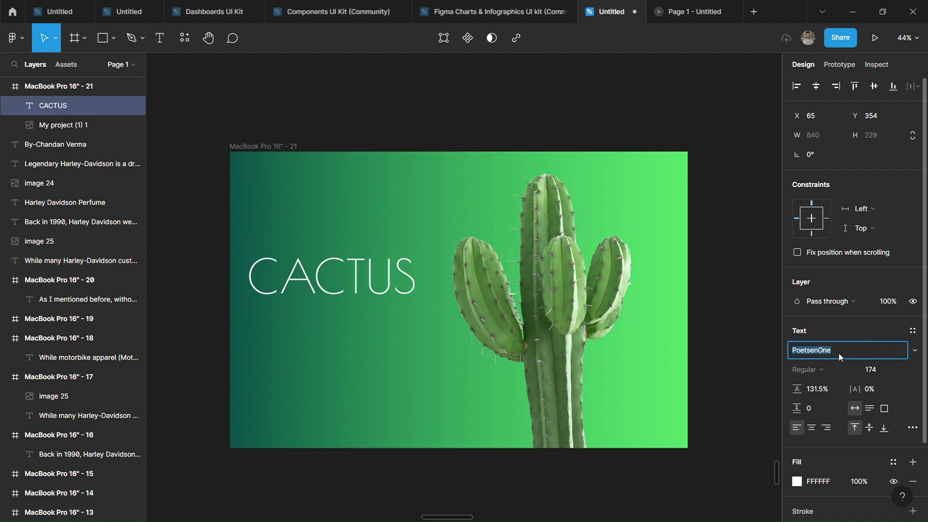
pyautogui.press('Up')
pyautogui.press('Up')
pyautogui.press('Up')
pyautogui.press('Up')
pyautogui.press('Up')
pyautogui.press('Up')
pyautogui.write('Popp')
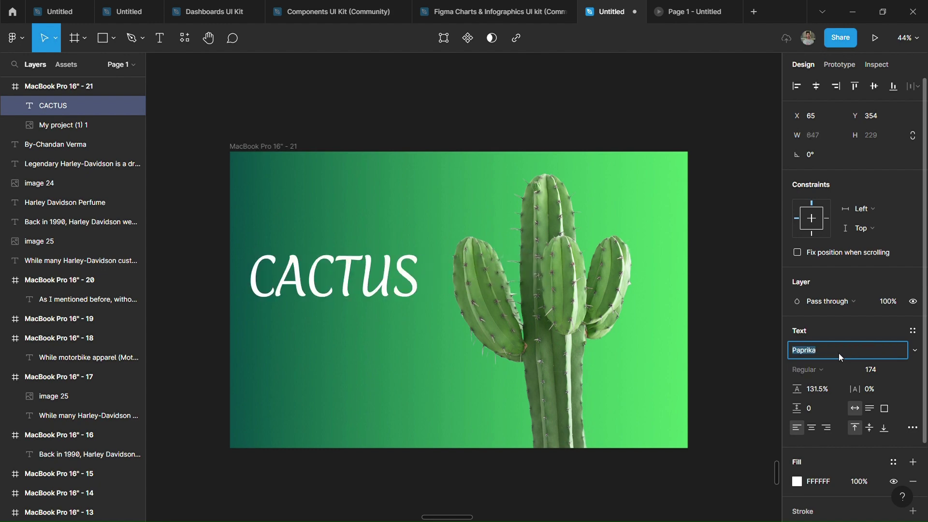
pyautogui.write('ins')
pyautogui.press('Return')
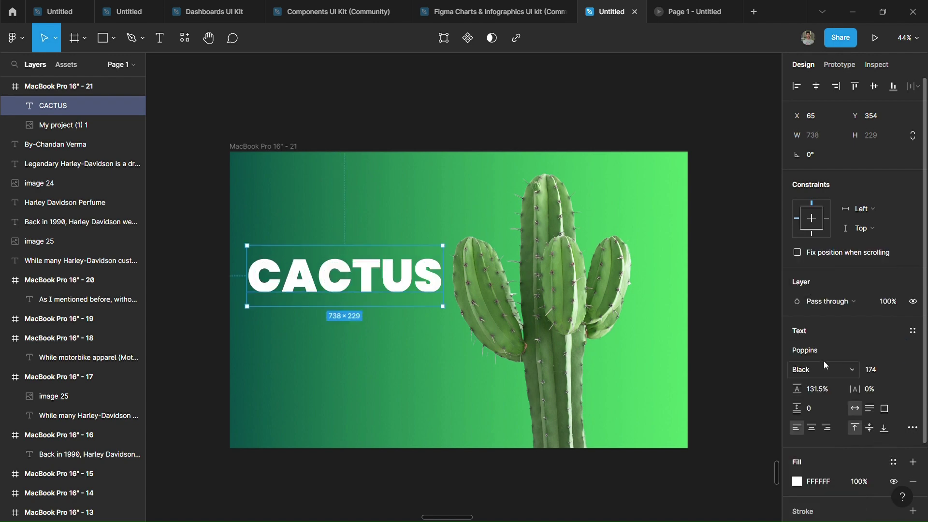
# Step: Browse the font list and apply Estedad-VF to the CACTUS heading
pyautogui.click(817, 356)
pyautogui.scroll(10, 845, 343)
pyautogui.scroll(10, 844, 343)
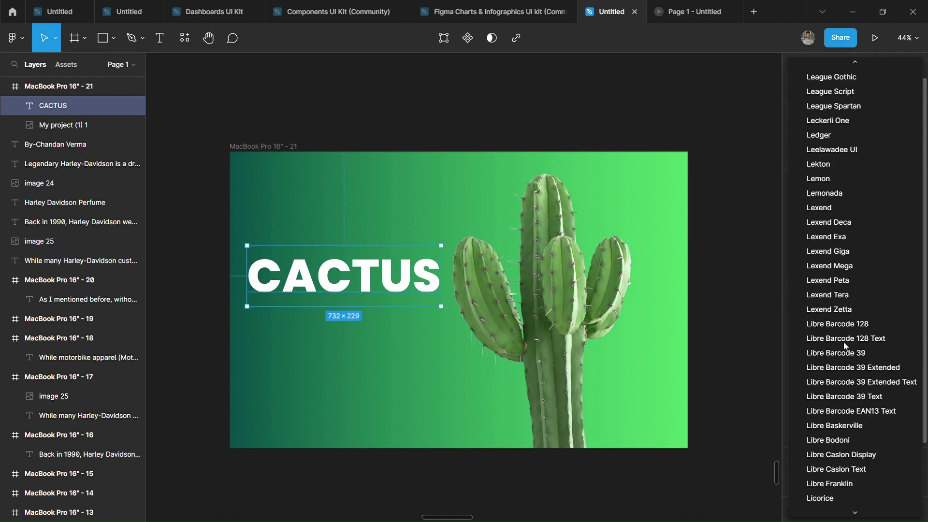
pyautogui.scroll(10, 843, 343)
pyautogui.scroll(10, 844, 343)
pyautogui.click(844, 342)
pyautogui.press('Up')
pyautogui.press('Up')
pyautogui.press('Up')
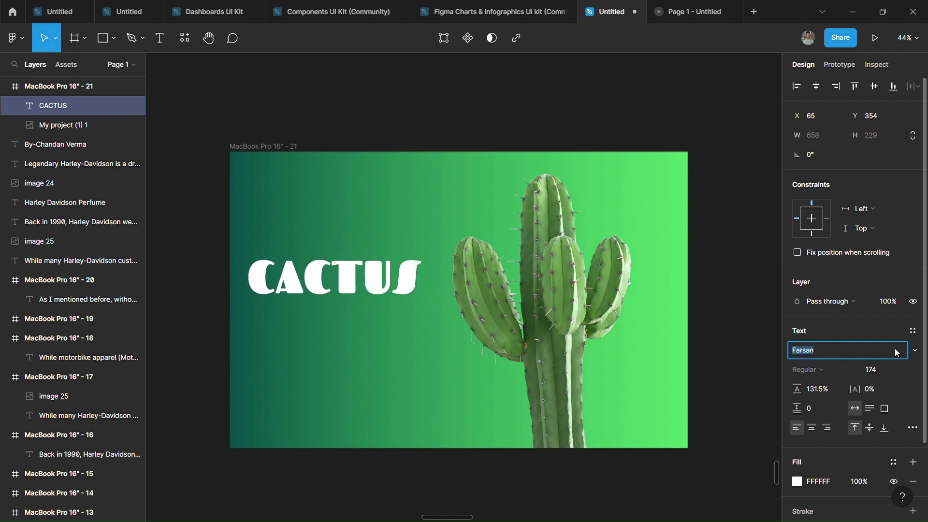
pyautogui.press('Up')
pyautogui.press('Up')
pyautogui.press('Up')
# Step: Keep previewing fonts and settle on Coda Caption ExtraBold for CACTUS
pyautogui.press('Up')
pyautogui.press('Up')
pyautogui.press('Up')
pyautogui.press('Down')
pyautogui.press('Return')
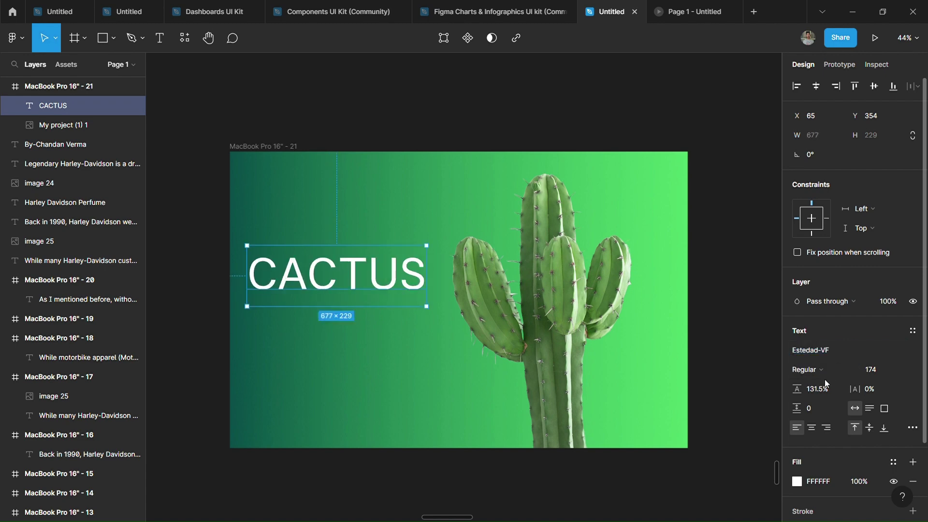
pyautogui.press('Up')
pyautogui.press('Up')
pyautogui.press('Up')
pyautogui.press('Up')
pyautogui.press('Up')
pyautogui.press('Up')
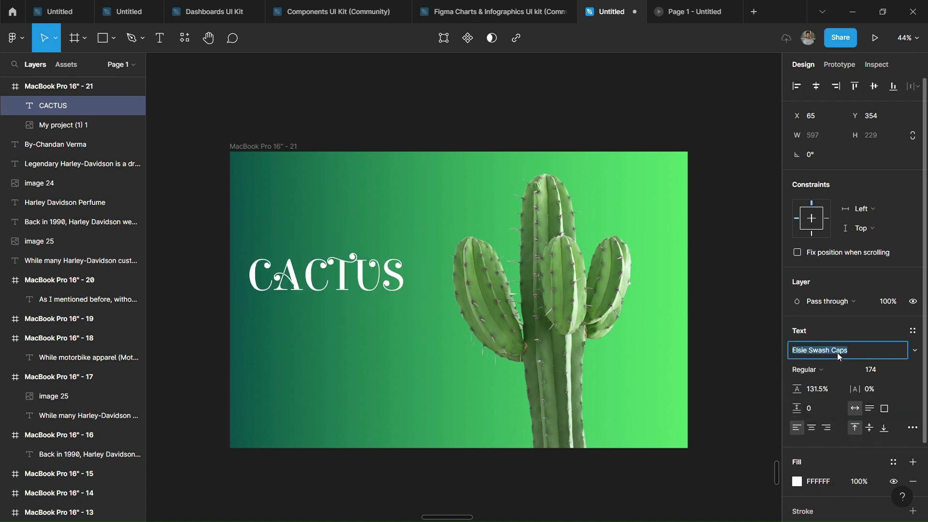
pyautogui.press('Up')
pyautogui.press('Up')
pyautogui.press('Up')
pyautogui.press('Up')
pyautogui.press('Up')
pyautogui.press('Up')
pyautogui.press('Up')
pyautogui.press('Up')
pyautogui.press('Up')
pyautogui.press('Up')
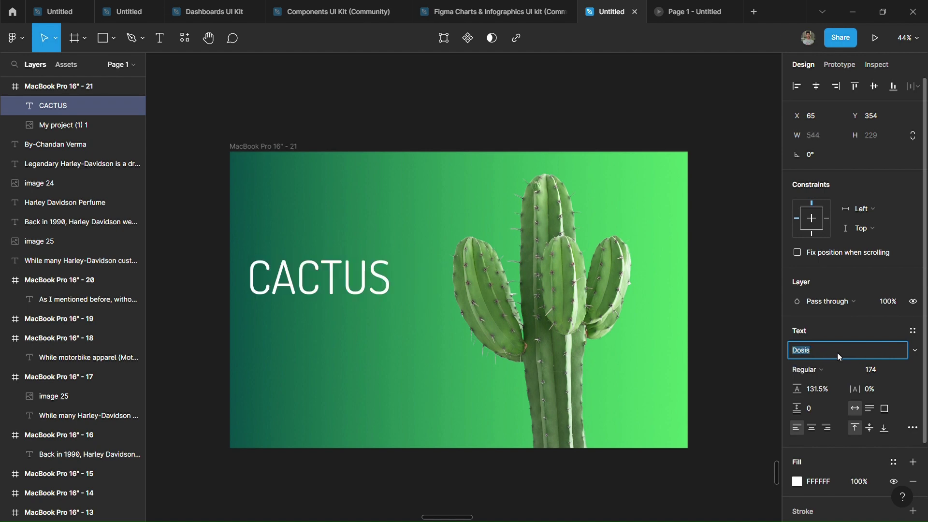
pyautogui.press('Tab')
pyautogui.press('Down')
pyautogui.press('Down')
pyautogui.press('Down')
pyautogui.press('Return')
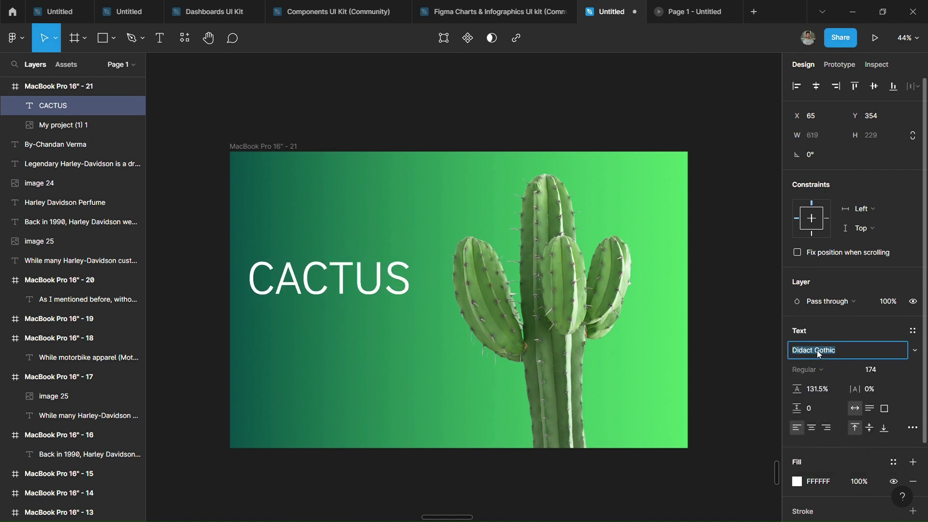
pyautogui.press('Up')
pyautogui.press('Up')
pyautogui.press('Up')
pyautogui.press('Up')
pyautogui.press('Up')
pyautogui.press('Up')
pyautogui.press('Up')
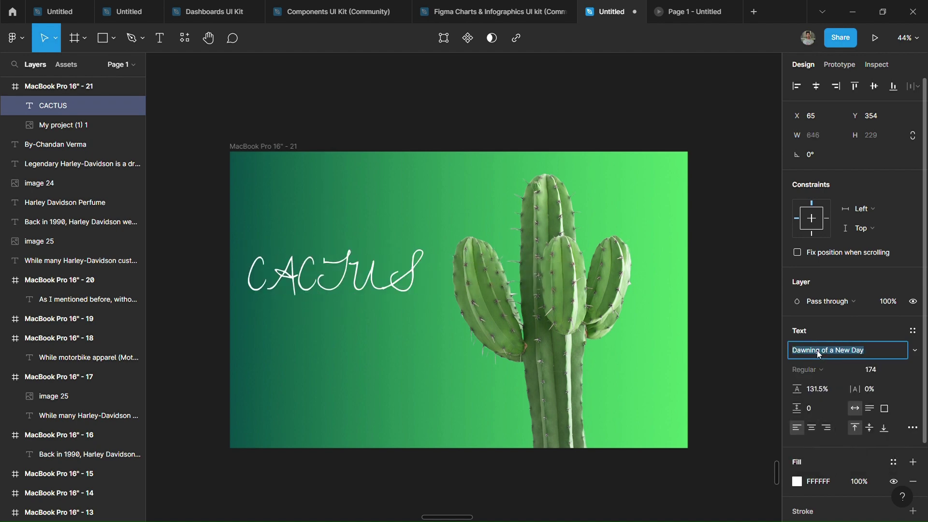
pyautogui.press('Up')
pyautogui.press('Up')
pyautogui.press('Up')
pyautogui.press('Up')
pyautogui.press('Up')
pyautogui.press('Up')
pyautogui.press('Up')
pyautogui.press('Up')
pyautogui.press('Up')
pyautogui.press('Up')
pyautogui.press('Up')
pyautogui.press('Up')
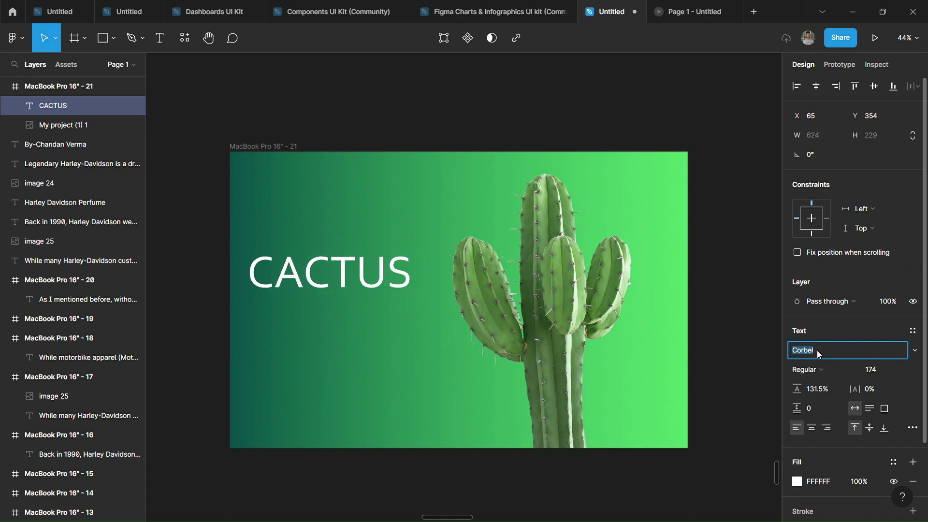
pyautogui.press('Up')
pyautogui.press('Up')
pyautogui.press('Up')
pyautogui.press('Up')
pyautogui.press('Up')
pyautogui.press('Up')
pyautogui.press('Up')
pyautogui.press('Up')
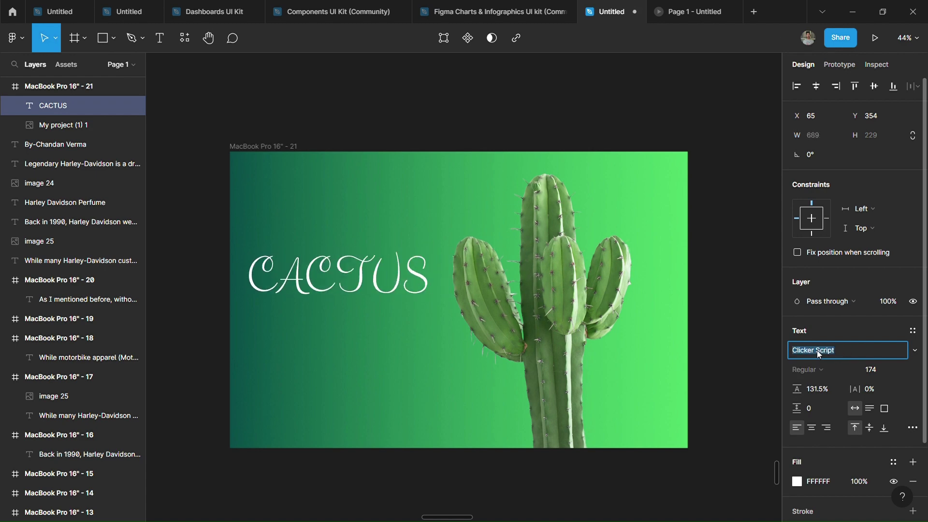
pyautogui.press('Up')
pyautogui.press('Escape')
# Step: Tighten the CACTUS letter spacing to about -10%
pyautogui.click(353, 276)
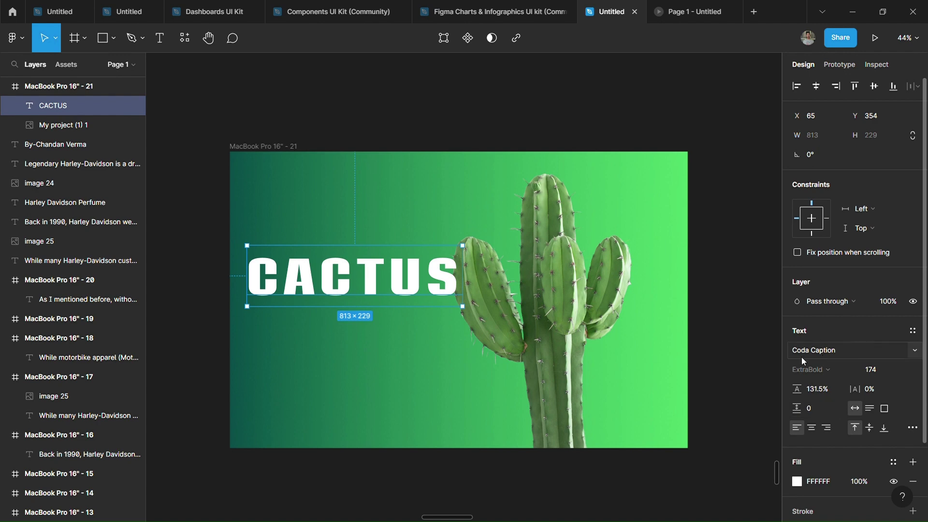
pyautogui.press('Delete')
pyautogui.hotkey('ctrl', 'z')
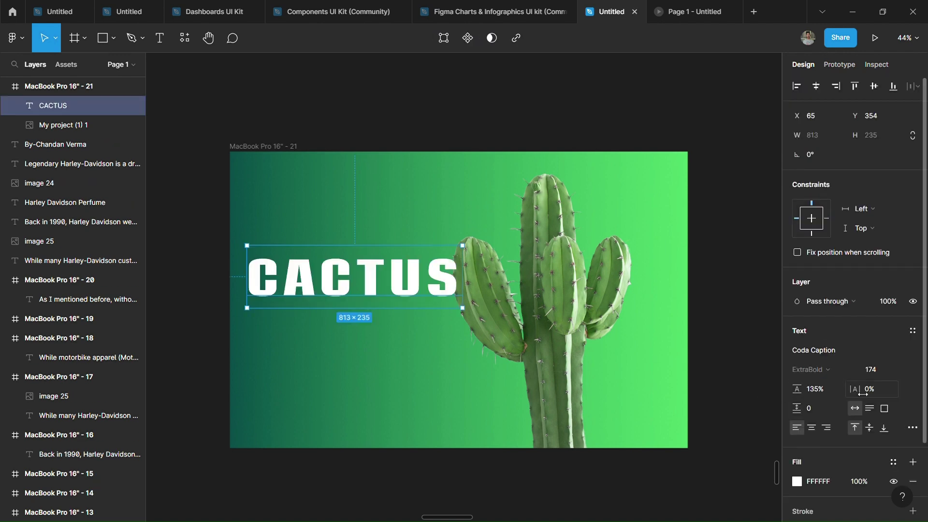
pyautogui.moveTo(854, 390); pyautogui.dragTo(843, 389)
pyautogui.press('Escape')
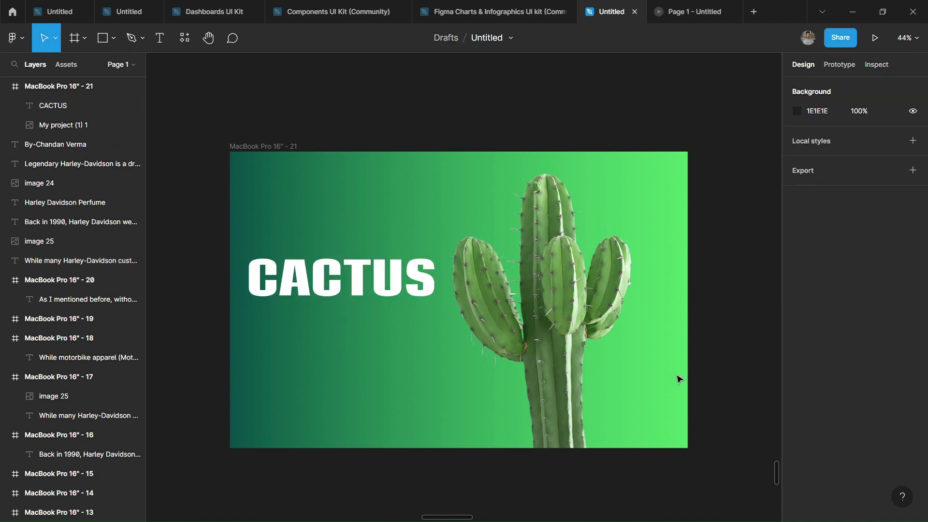
pyautogui.scroll(1, 679, 379)
# Step: Add a 'Plant Desert' label near the frame's top-left, set in Roboto
pyautogui.press('t')
pyautogui.click(276, 189)
pyautogui.write('Ple')
pyautogui.write('ant')
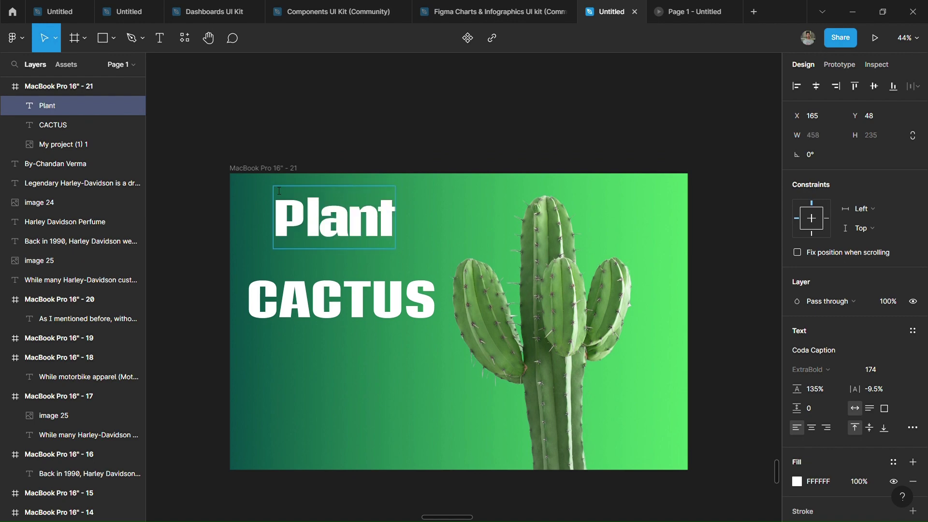
pyautogui.write(' Desert')
pyautogui.click(863, 351)
pyautogui.write('Roboto')
pyautogui.press('Return')
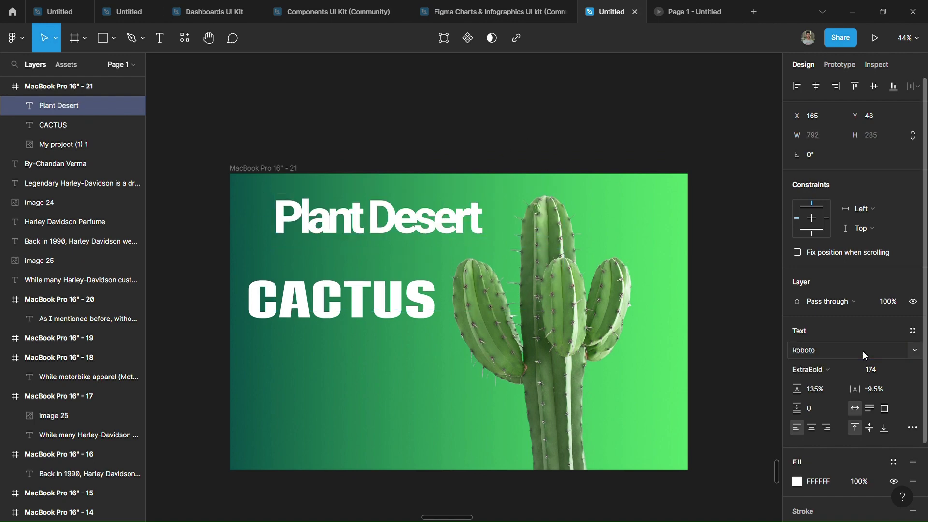
# Step: Set the Plant Desert label to size 20 and widen its letter spacing
pyautogui.click(895, 369)
pyautogui.click(866, 382)
pyautogui.scroll(5, 309, 203)
pyautogui.click(288, 122)
pyautogui.click(249, 173)
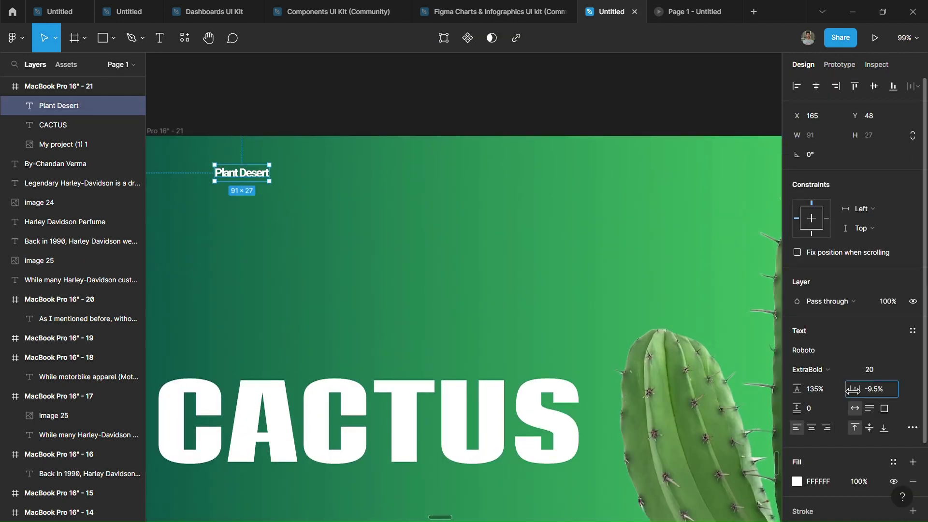
pyautogui.moveTo(854, 390); pyautogui.dragTo(867, 392)
pyautogui.click(503, 279)
pyautogui.scroll(-5, 503, 279)
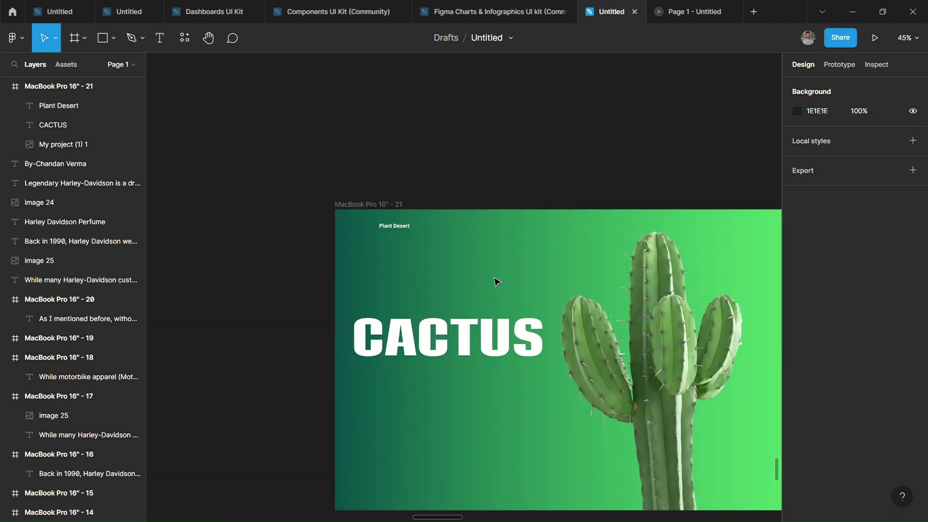
# Step: Paste and duplicate the navigation label to create the Catalogue item
pyautogui.hotkey('ctrl', 'v')
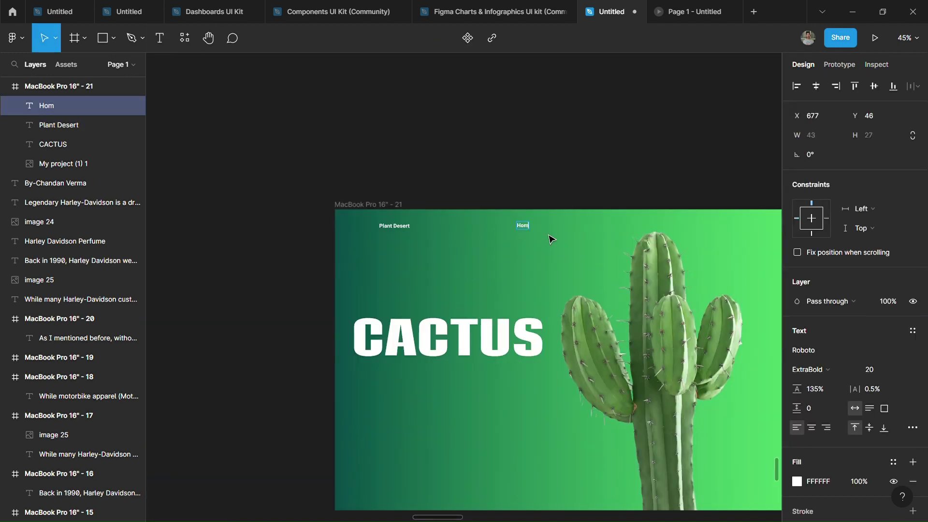
pyautogui.scroll(3, 550, 238)
pyautogui.scroll(2, 452, 239)
pyautogui.moveTo(422, 237); pyautogui.dragTo(495, 239)
pyautogui.write('e')
pyautogui.press('Escape')
pyautogui.hscroll(2, 472, 238)
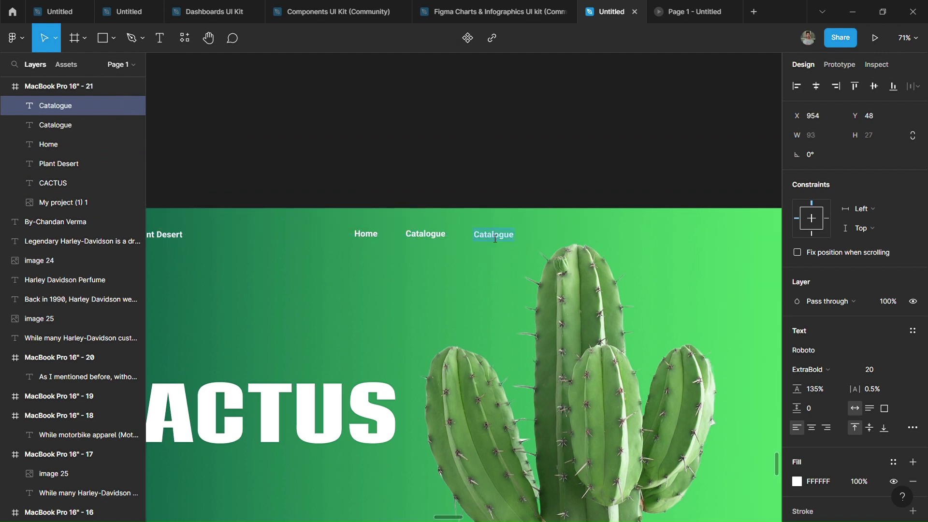
pyautogui.hscroll(4, 514, 167)
# Step: Colour the Home label yellow with fill FFD65C
pyautogui.click(365, 194)
pyautogui.scroll(3, 330, 228)
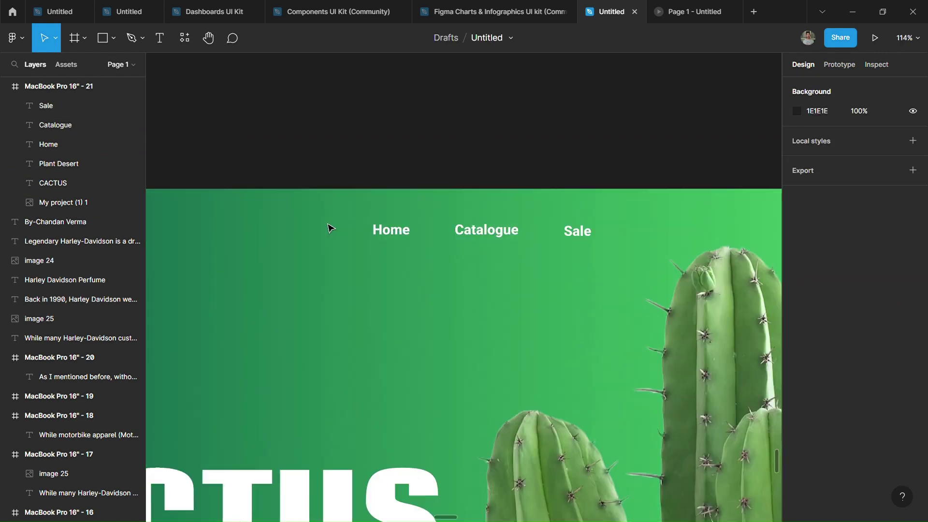
pyautogui.click(391, 229)
pyautogui.click(797, 481)
pyautogui.write('FFD65C')
pyautogui.press('Return')
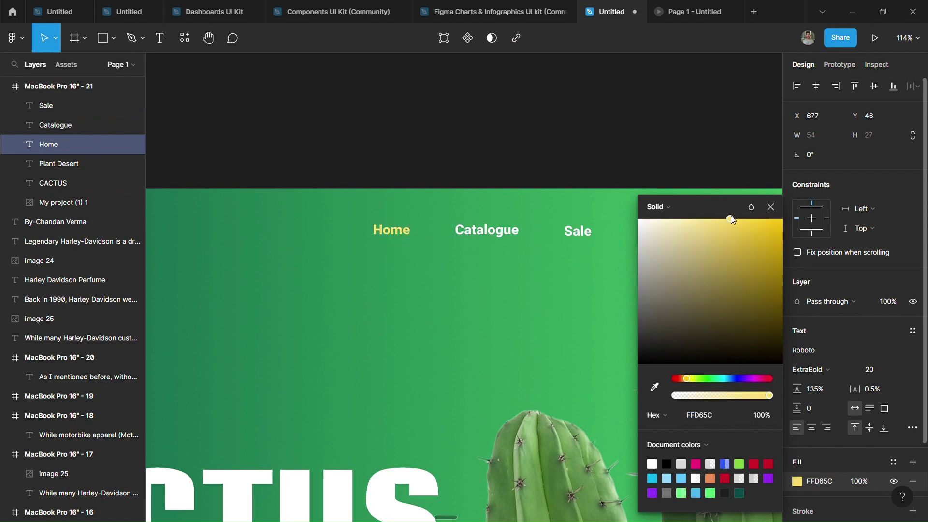
pyautogui.press('Escape')
pyautogui.click(347, 203)
# Step: Draw a thin bar above Home filled with Home's sampled yellow
pyautogui.press('r')
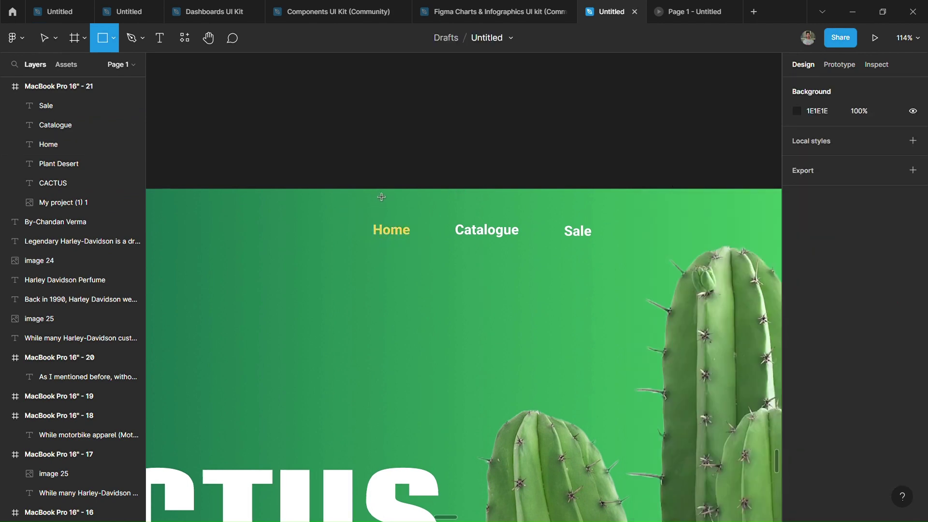
pyautogui.moveTo(372, 191); pyautogui.dragTo(403, 197)
pyautogui.scroll(5, 385, 205)
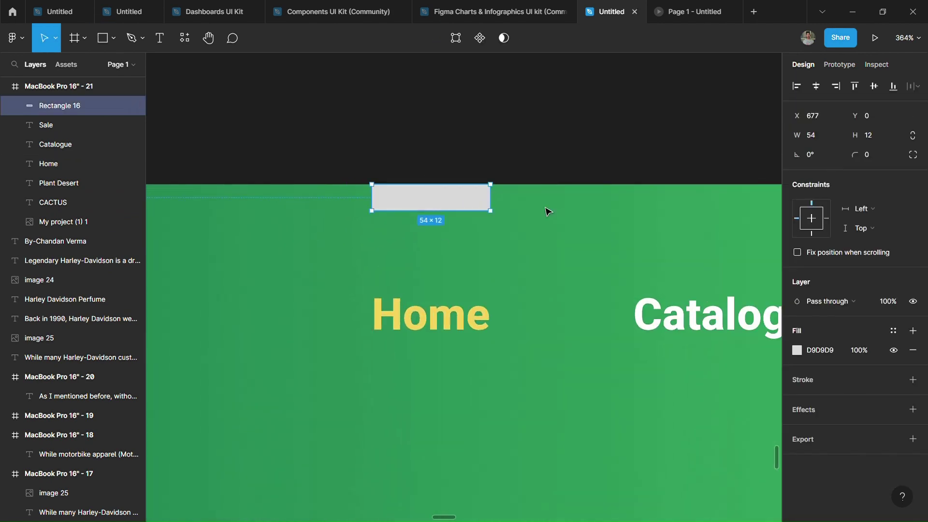
pyautogui.click(797, 350)
pyautogui.click(653, 385)
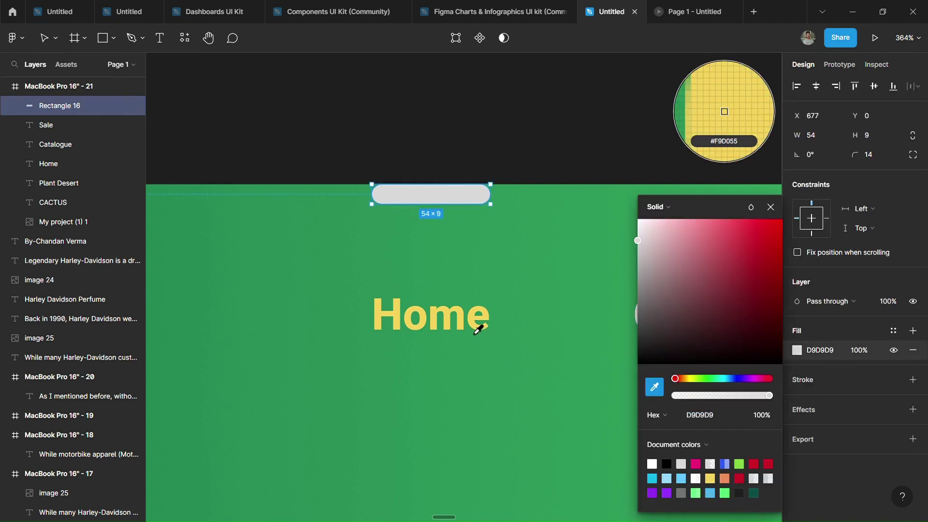
pyautogui.click(479, 325)
pyautogui.click(574, 152)
pyautogui.click(486, 186)
pyautogui.scroll(-3, 487, 180)
pyautogui.click(516, 134)
# Step: Draw a small ellipse dot between the navigation items
pyautogui.scroll(-2, 516, 135)
pyautogui.scroll(-4, 545, 160)
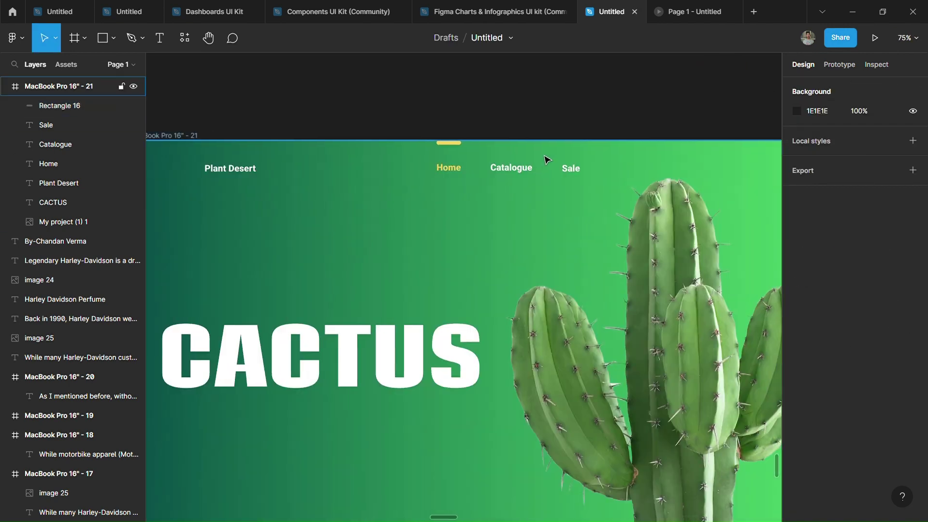
pyautogui.scroll(8, 511, 227)
pyautogui.scroll(1, 511, 227)
pyautogui.press('o')
pyautogui.click(497, 213)
pyautogui.moveTo(535, 254)
pyautogui.mouseDown()
pyautogui.moveTo(387, 108)
pyautogui.moveTo(504, 215)
pyautogui.moveTo(598, 213)
pyautogui.mouseUp()
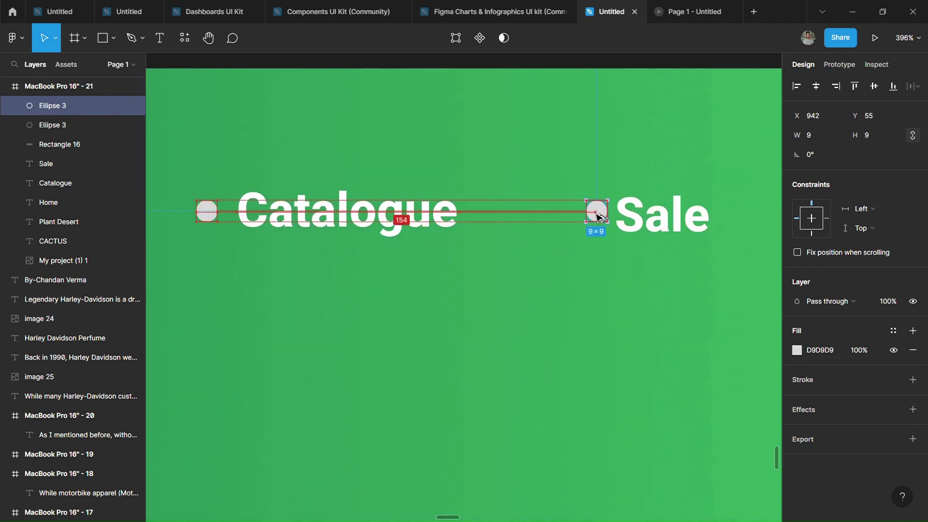
# Step: Select the Home, Catalogue and Sale items together, then clear the selection
pyautogui.scroll(-1, 592, 216)
pyautogui.keyDown('shift'); pyautogui.click(402, 213); pyautogui.keyUp('shift')
pyautogui.keyDown('shift'); pyautogui.click(646, 215); pyautogui.keyUp('shift')
pyautogui.scroll(-2, 627, 106)
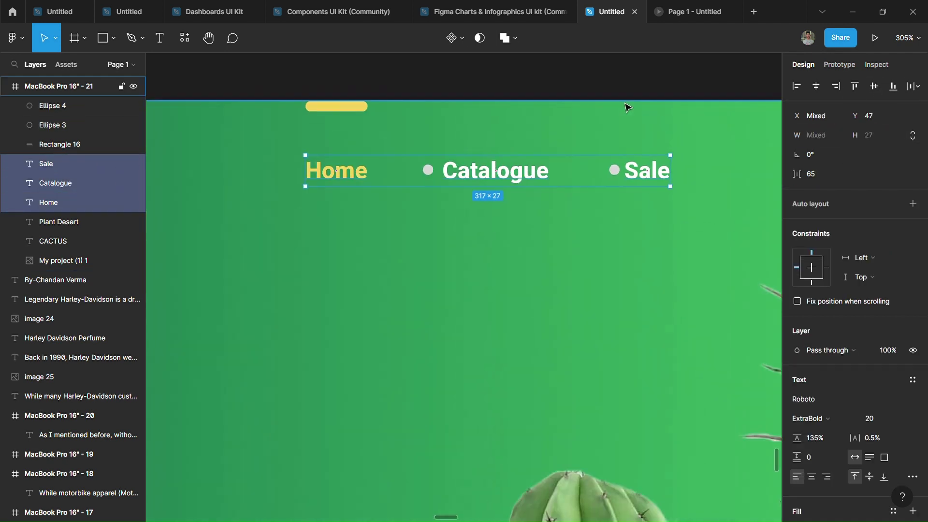
pyautogui.keyDown('shift'); pyautogui.click(615, 170); pyautogui.keyUp('shift')
pyautogui.click(489, 105)
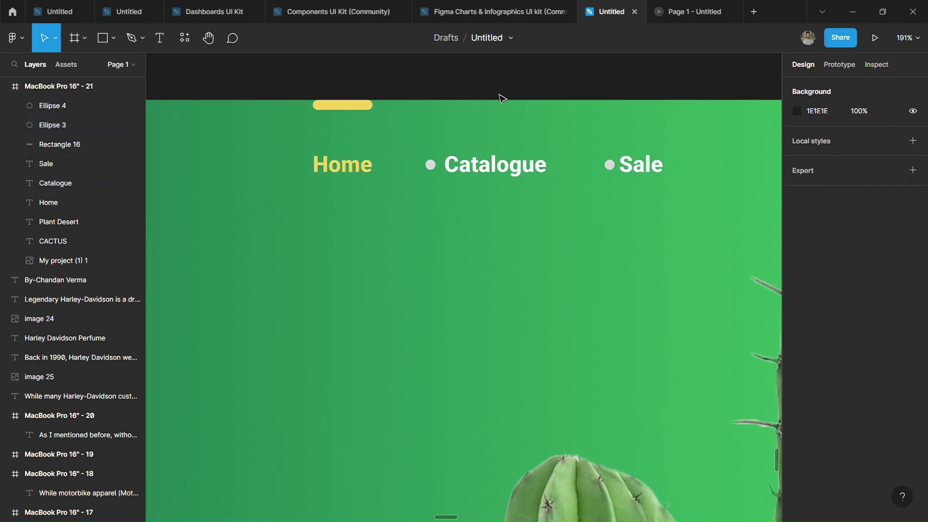
pyautogui.scroll(-3, 498, 98)
pyautogui.scroll(3, 457, 155)
pyautogui.scroll(2, 414, 321)
# Step: Place a text label above CACTUS and briefly select, then deselect, the PLANTS label
pyautogui.press('t')
pyautogui.click(285, 263)
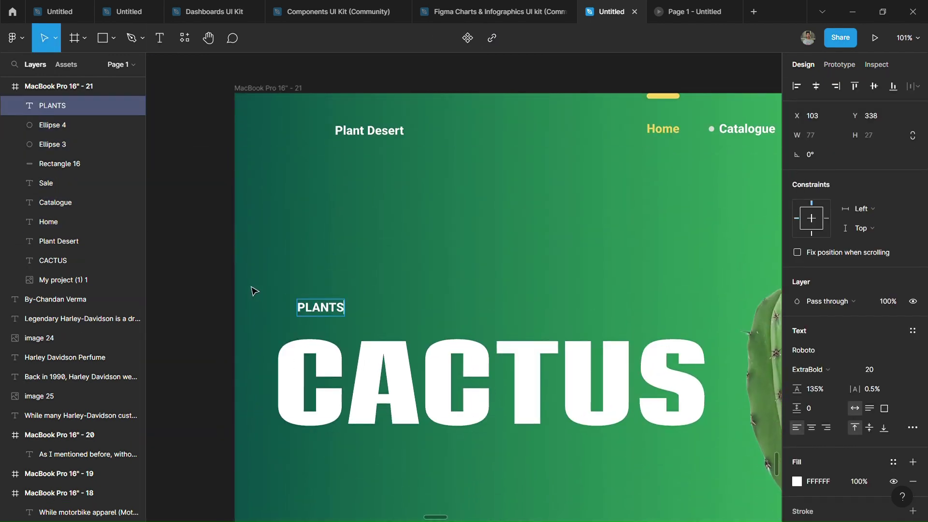
pyautogui.keyDown('shift'); pyautogui.click(339, 382); pyautogui.keyUp('shift')
pyautogui.scroll(3, 348, 281)
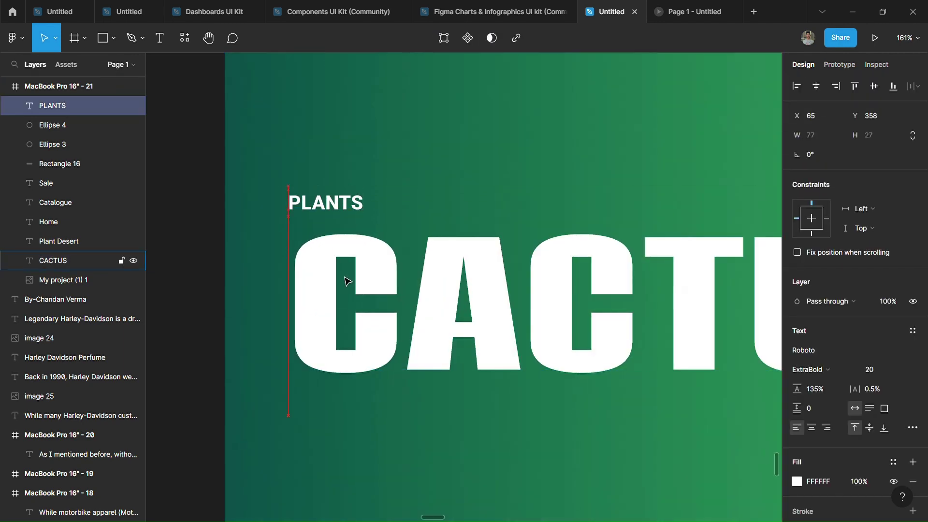
pyautogui.click(266, 285)
pyautogui.scroll(-3, 265, 315)
# Step: Draw a rectangle below CACTUS, widen and shorten it, and round its corners into a pill
pyautogui.press('r')
pyautogui.scroll(-3, 296, 236)
pyautogui.moveTo(286, 264)
pyautogui.mouseDown()
pyautogui.moveTo(348, 265)
pyautogui.moveTo(348, 242)
pyautogui.mouseUp()
pyautogui.scroll(-2, 310, 237)
pyautogui.scroll(-3, 271, 228)
pyautogui.scroll(1, 234, 214)
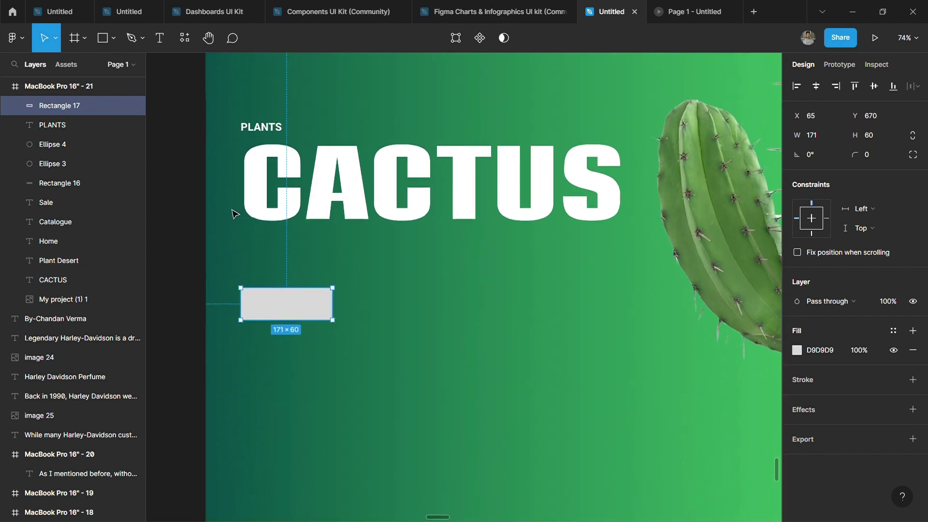
pyautogui.click(261, 127)
pyautogui.click(290, 313)
pyautogui.scroll(5, 310, 314)
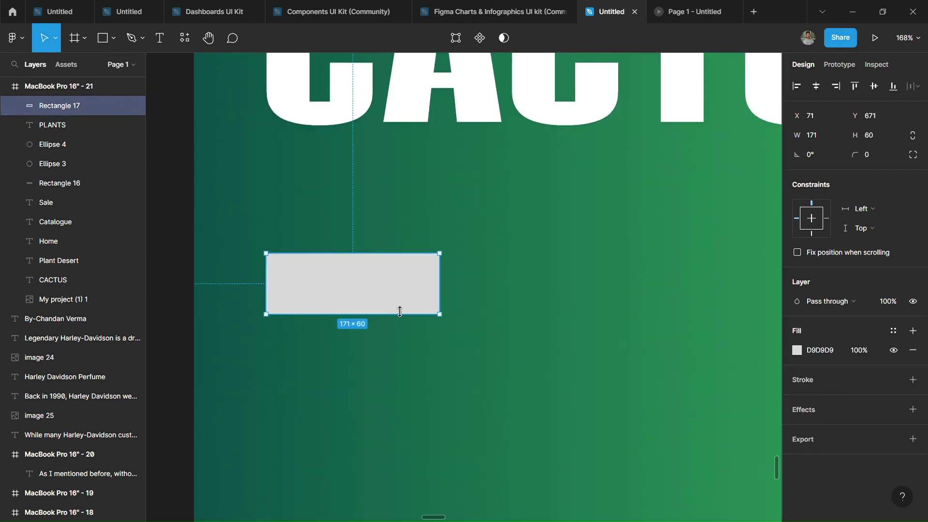
pyautogui.moveTo(439, 289); pyautogui.dragTo(473, 289)
pyautogui.moveTo(402, 323); pyautogui.dragTo(402, 316)
pyautogui.moveTo(855, 155); pyautogui.dragTo(871, 155)
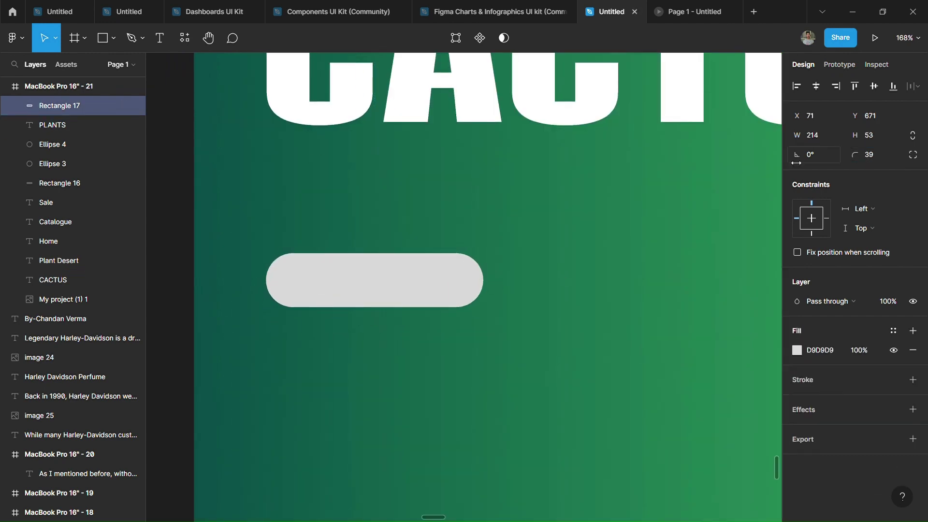
# Step: Give the pill a yellow outline and hide its fill
pyautogui.click(806, 381)
pyautogui.click(798, 400)
pyautogui.click(730, 246)
pyautogui.click(691, 378)
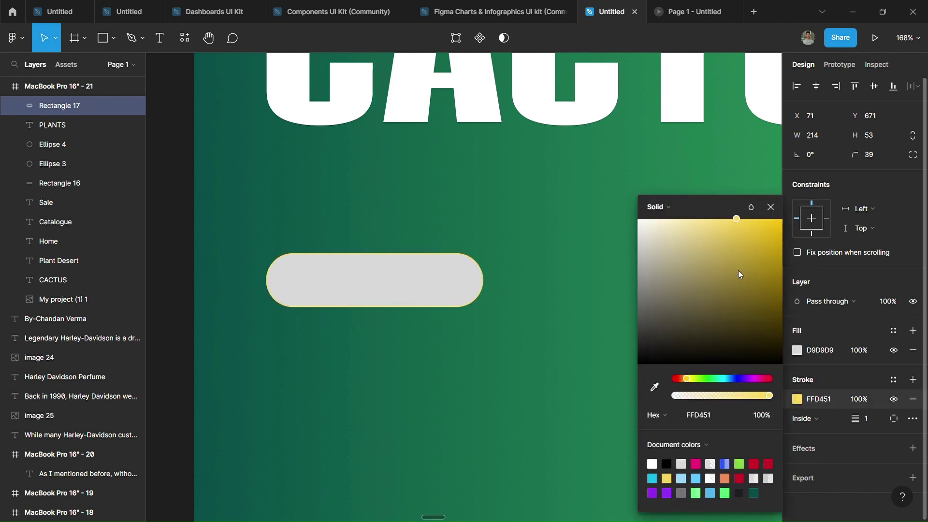
pyautogui.press('Escape')
pyautogui.click(895, 350)
pyautogui.press('Escape')
# Step: Add the 'Shop Now' text label inside the pill
pyautogui.press('t')
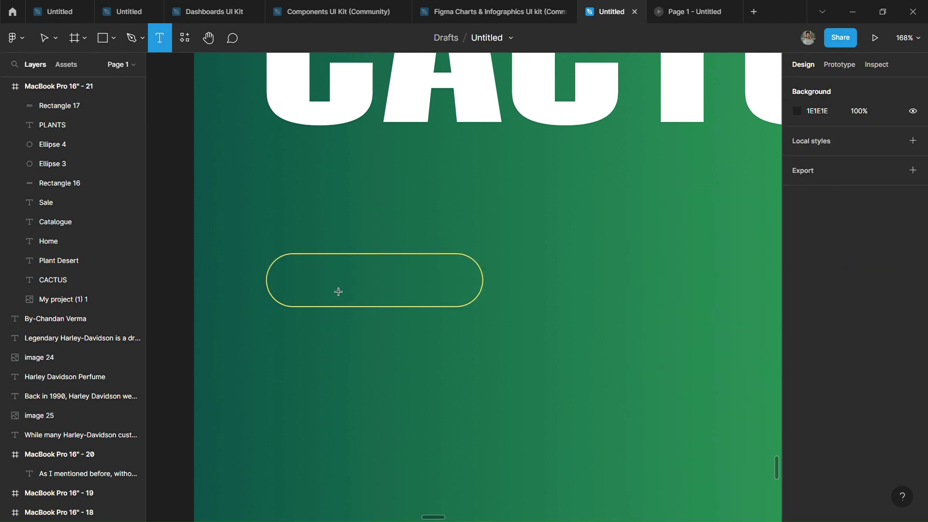
pyautogui.click(319, 279)
pyautogui.write('Shop Now')
pyautogui.press('Escape')
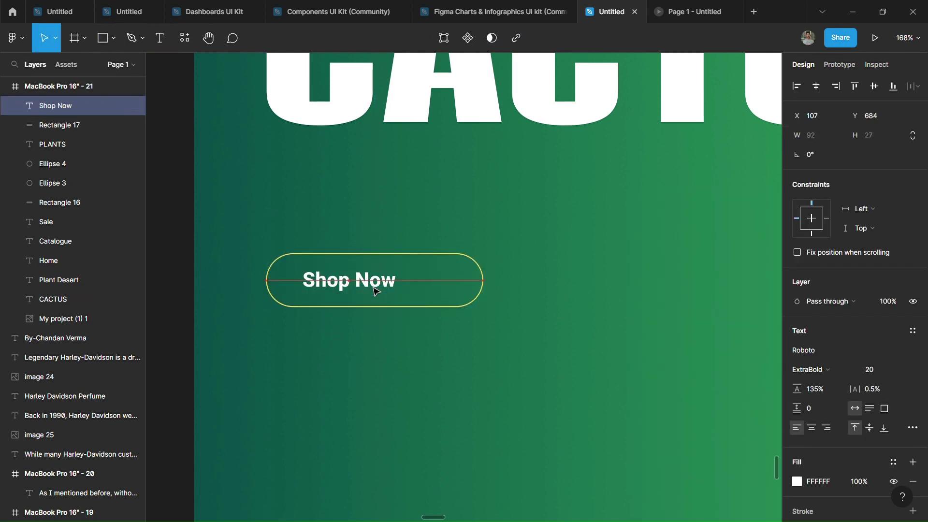
# Step: Place a small circle near the pill and shrink it
pyautogui.press('Escape')
pyautogui.scroll(3, 420, 232)
pyautogui.press('o')
pyautogui.click(376, 215)
pyautogui.moveTo(797, 135); pyautogui.dragTo(759, 137)
# Step: Fit the circle into the pill's right end and pen a thick-stroked chevron inside it
pyautogui.moveTo(430, 251); pyautogui.dragTo(504, 315)
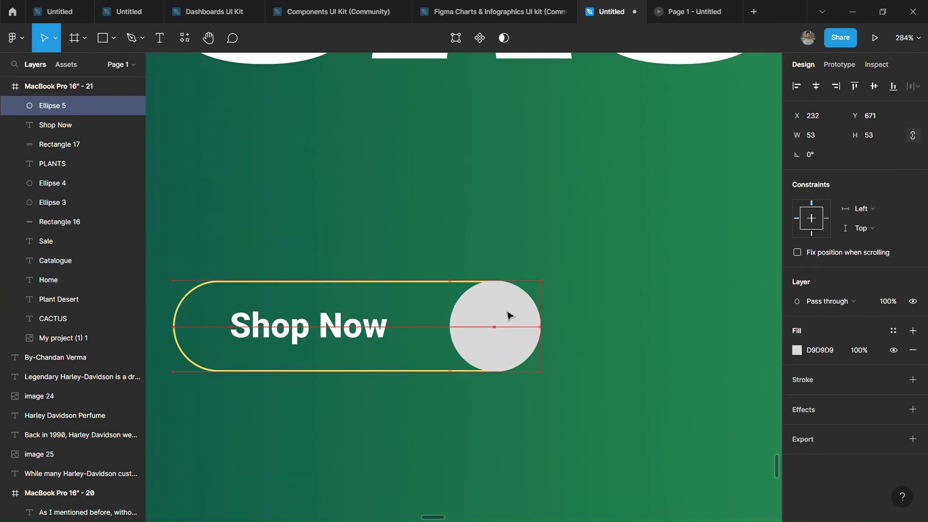
pyautogui.click(602, 360)
pyautogui.press('p')
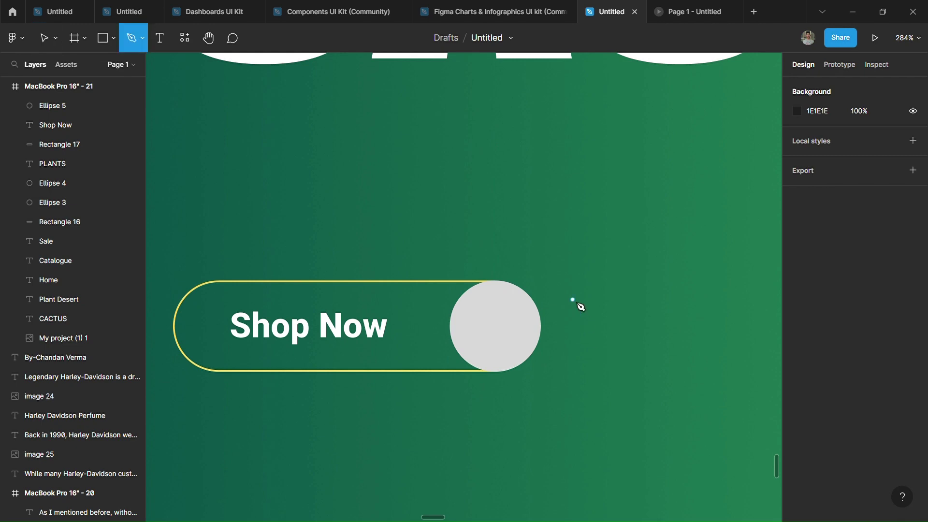
pyautogui.click(572, 296)
pyautogui.click(588, 312)
pyautogui.click(572, 328)
pyautogui.scroll(3, 573, 342)
pyautogui.press('Escape')
pyautogui.moveTo(593, 309); pyautogui.dragTo(459, 329)
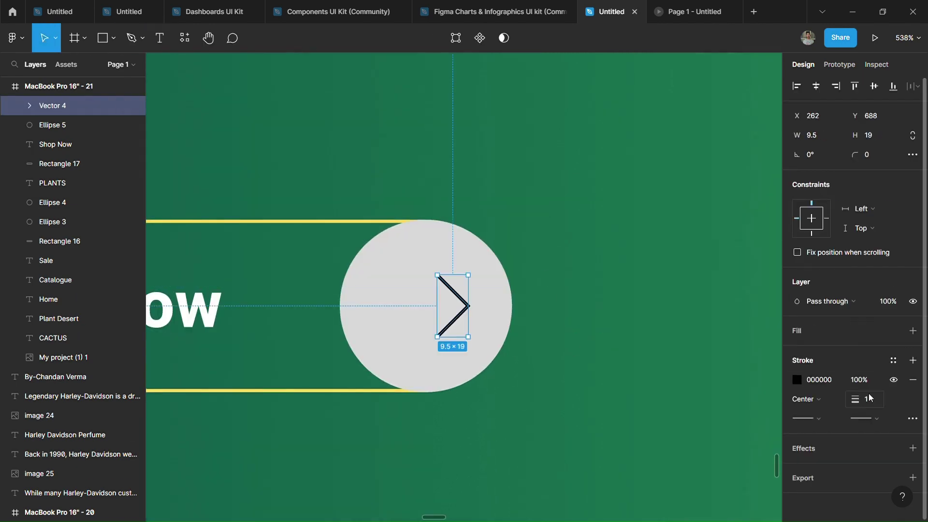
pyautogui.scroll(3, 380, 335)
pyautogui.moveTo(849, 400); pyautogui.dragTo(865, 400)
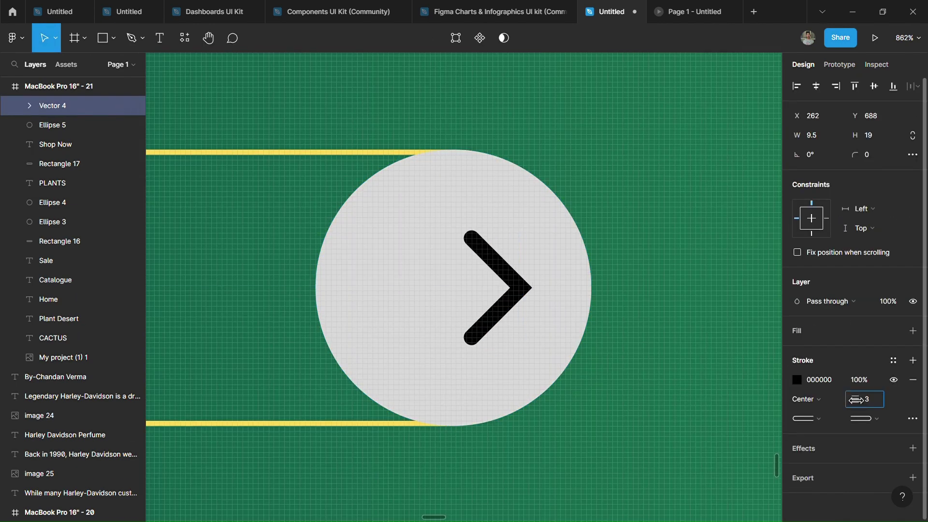
pyautogui.click(669, 365)
# Step: Draw the arrow's horizontal shaft line with stroke 2 and rounded end caps
pyautogui.press('l')
pyautogui.moveTo(420, 285); pyautogui.dragTo(514, 285)
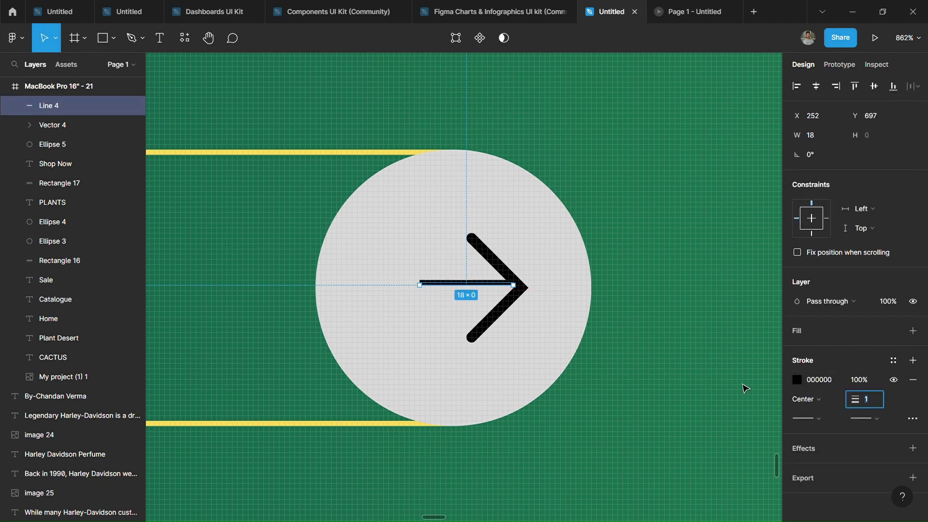
pyautogui.write('2')
pyautogui.click(807, 418)
pyautogui.click(822, 489)
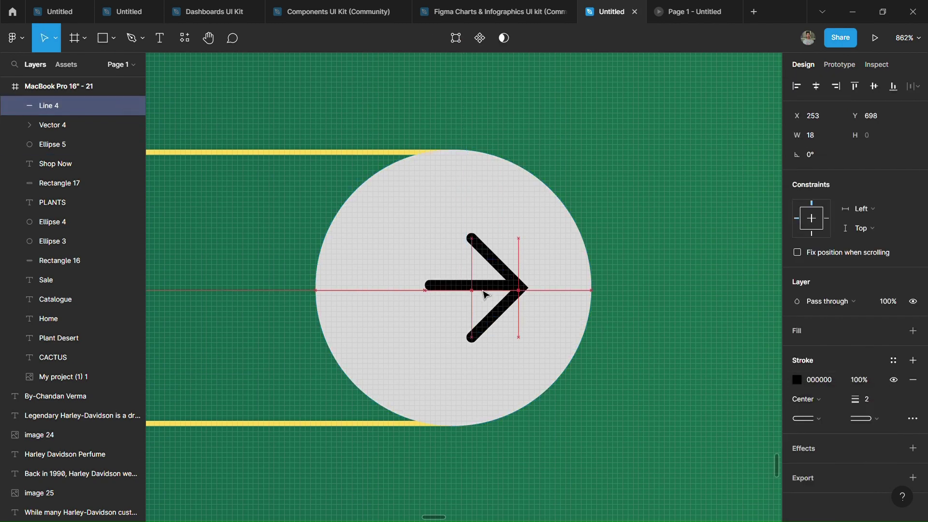
# Step: Join the shaft and chevron, group them as an arrow, and centre it in the circle
pyautogui.moveTo(609, 292); pyautogui.dragTo(421, 227)
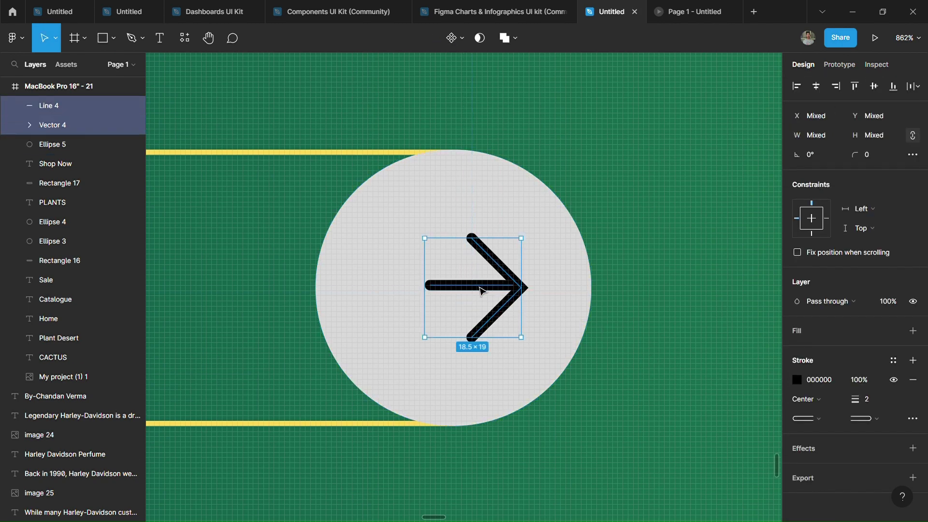
pyautogui.keyDown('shift'); pyautogui.click(425, 245); pyautogui.keyUp('shift')
pyautogui.hotkey('alt', 'h')
pyautogui.moveTo(503, 285)
pyautogui.mouseDown()
pyautogui.moveTo(477, 285)
pyautogui.moveTo(493, 299)
pyautogui.mouseUp()
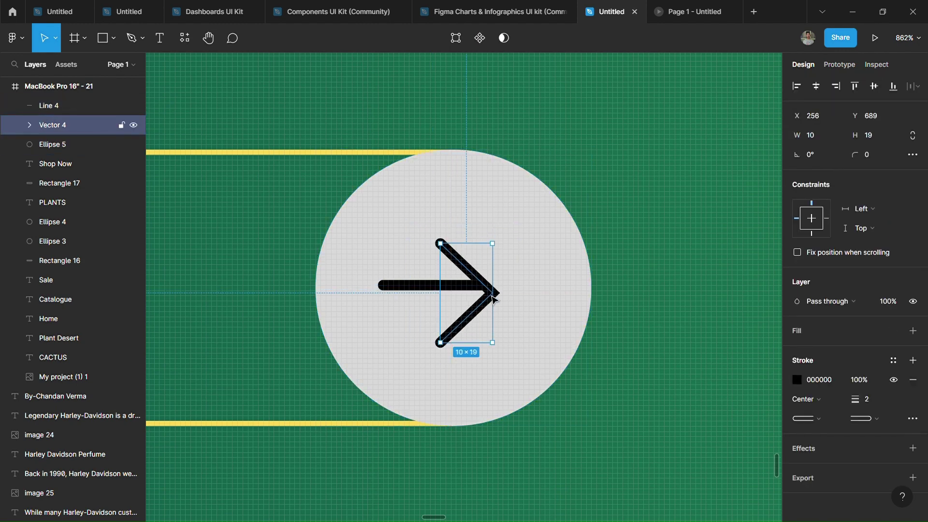
pyautogui.keyDown('shift'); pyautogui.click(476, 286); pyautogui.keyUp('shift')
pyautogui.hotkey('ctrl', 'g')
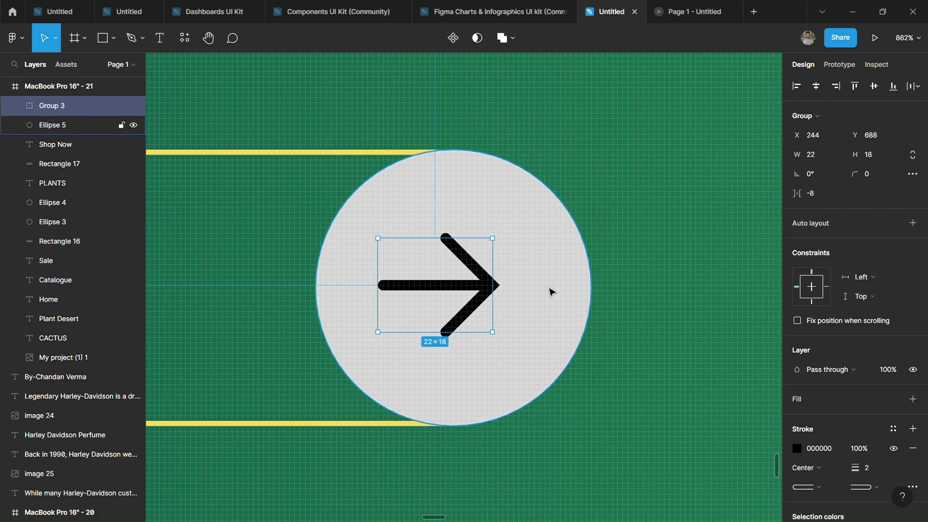
pyautogui.keyDown('shift'); pyautogui.click(550, 290); pyautogui.keyUp('shift')
pyautogui.hotkey('alt', 'h')
pyautogui.hotkey('alt', 'v')
pyautogui.click(688, 218)
# Step: Fill the circle yellow and make the arrow's stroke white
pyautogui.scroll(-5, 688, 218)
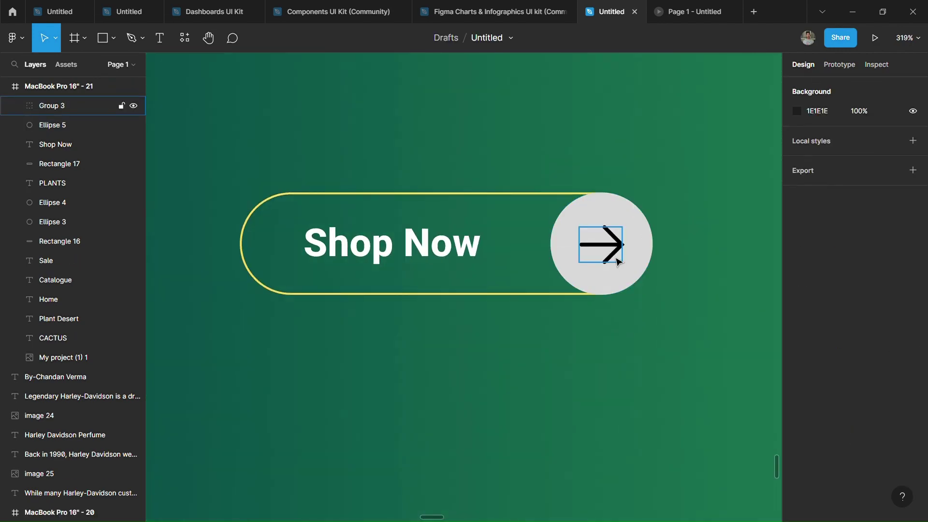
pyautogui.click(579, 271)
pyautogui.click(797, 350)
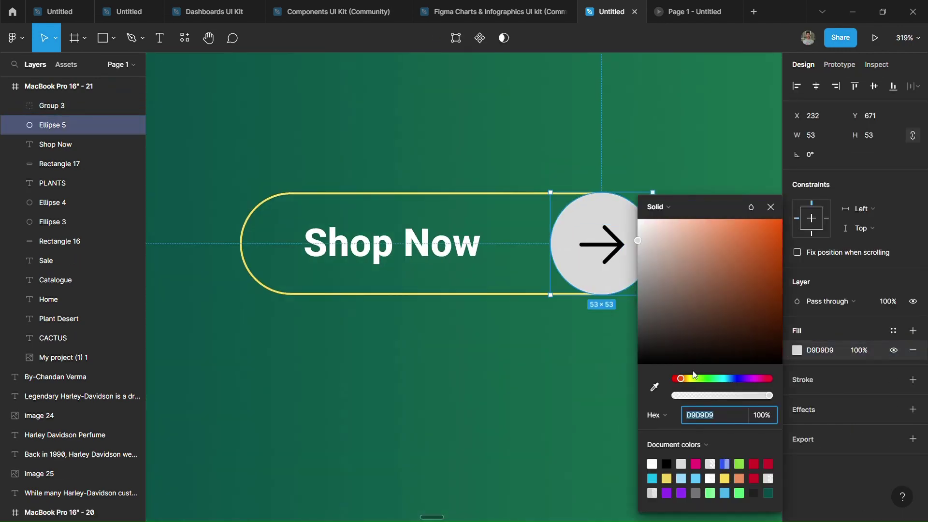
pyautogui.click(760, 248)
pyautogui.click(602, 244)
pyautogui.click(794, 448)
pyautogui.click(684, 224)
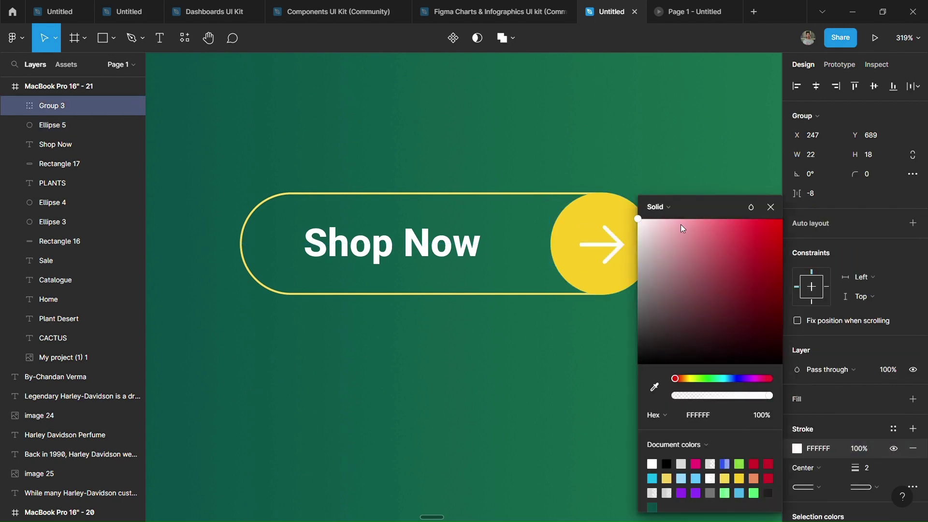
pyautogui.click(718, 250)
pyautogui.scroll(-2, 717, 250)
pyautogui.scroll(-2, 717, 250)
pyautogui.scroll(2, 363, 244)
# Step: Type the tagline below CACTUS and correct 'facinating' to 'fascinating'
pyautogui.press('t')
pyautogui.click(365, 213)
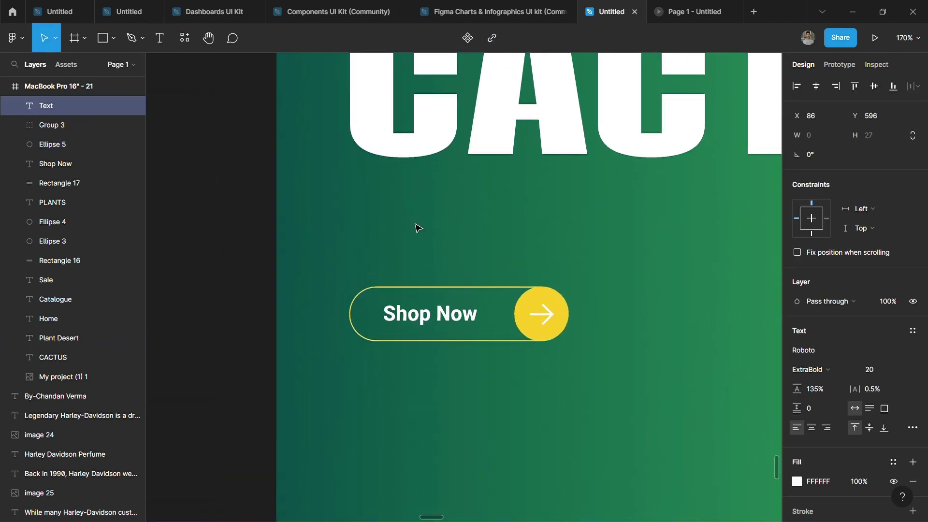
pyautogui.write('The facinating')
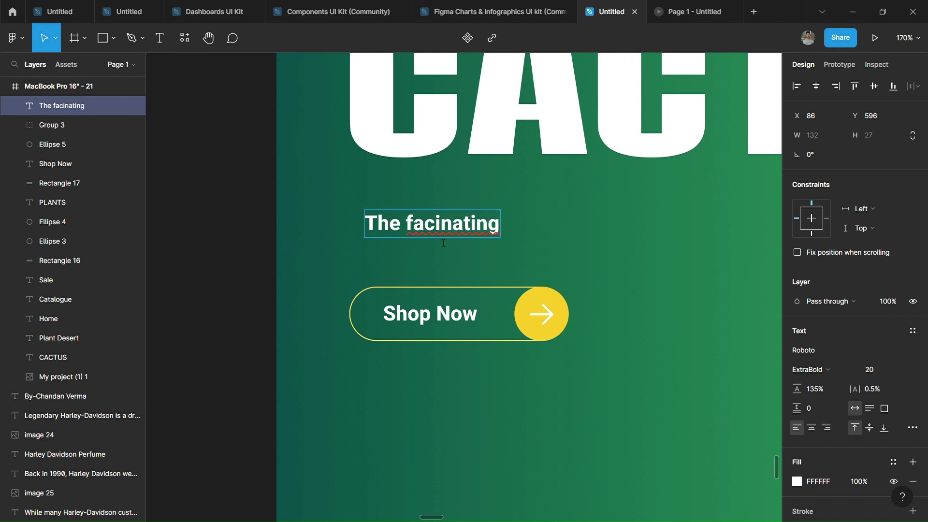
pyautogui.rightClick(442, 228)
pyautogui.click(453, 227)
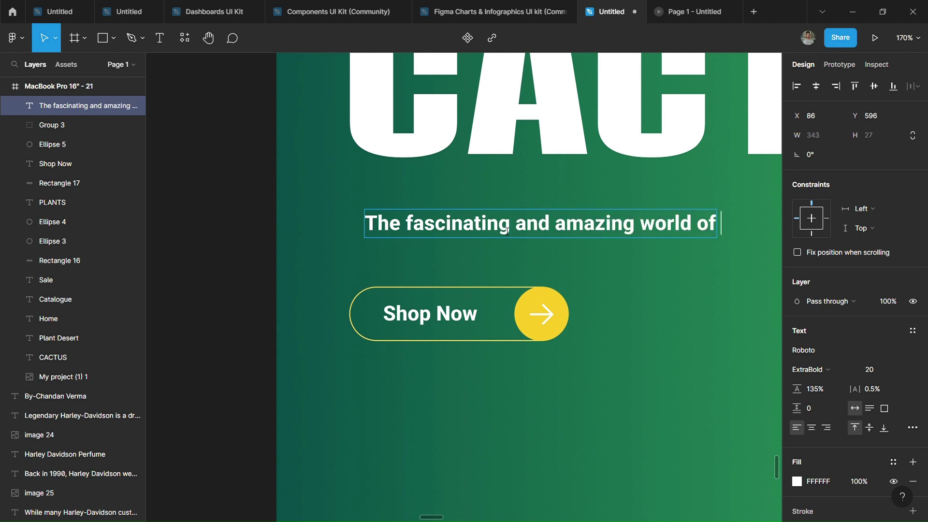
pyautogui.write('cacti and and succulents')
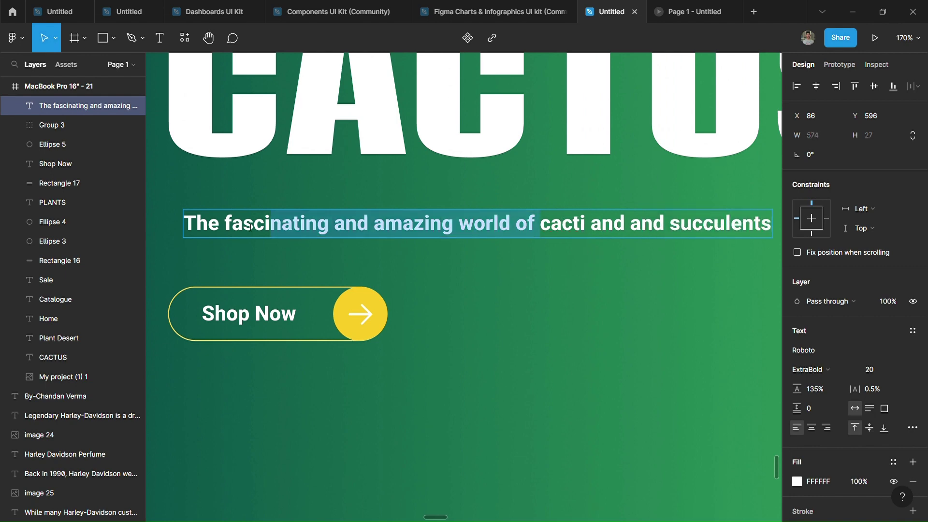
# Step: Set 'The fascinating and amazing world of' to Regular weight and delete the duplicate 'and'
pyautogui.moveTo(535, 223); pyautogui.dragTo(183, 223)
pyautogui.click(811, 369)
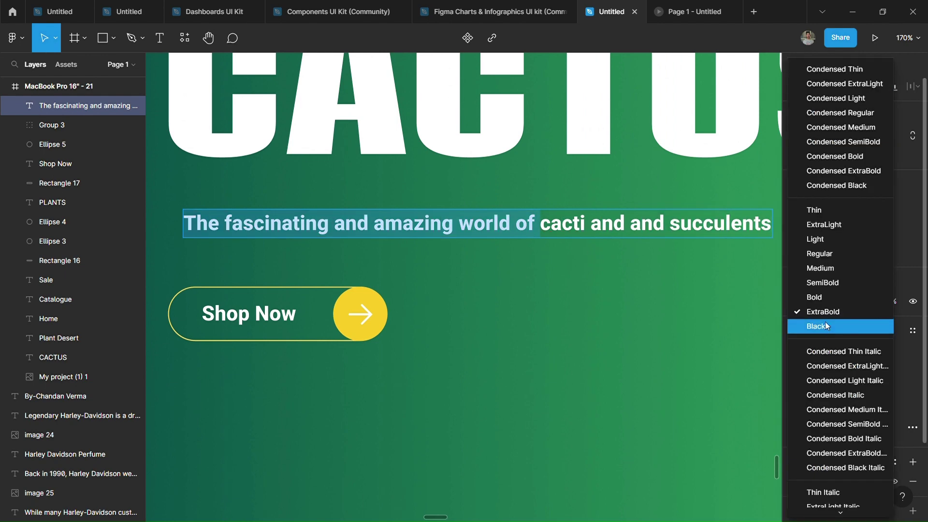
pyautogui.click(865, 254)
pyautogui.click(671, 231)
pyautogui.doubleClick(643, 223)
pyautogui.press('BackSpace')
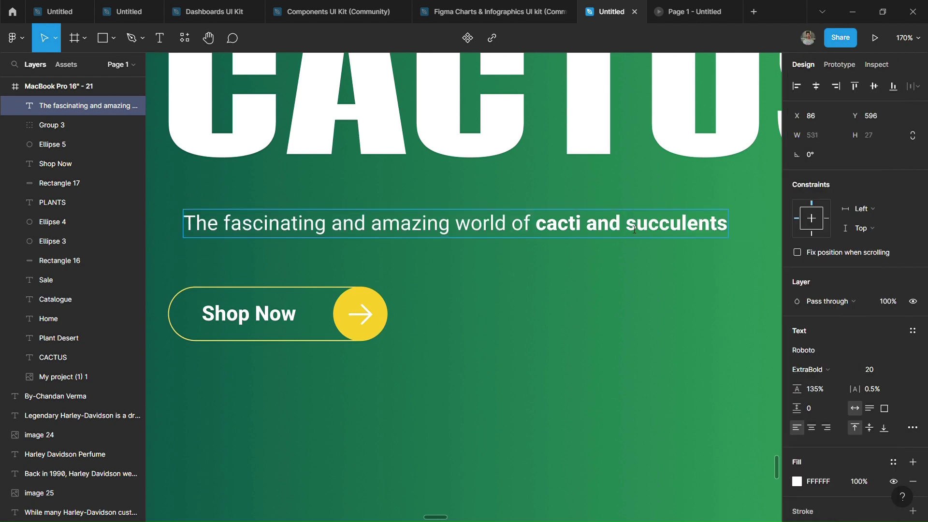
pyautogui.press('Escape')
# Step: Align the tagline's left edge with CACTUS, then select the navigation items
pyautogui.scroll(-5, 605, 323)
pyautogui.scroll(4, 579, 311)
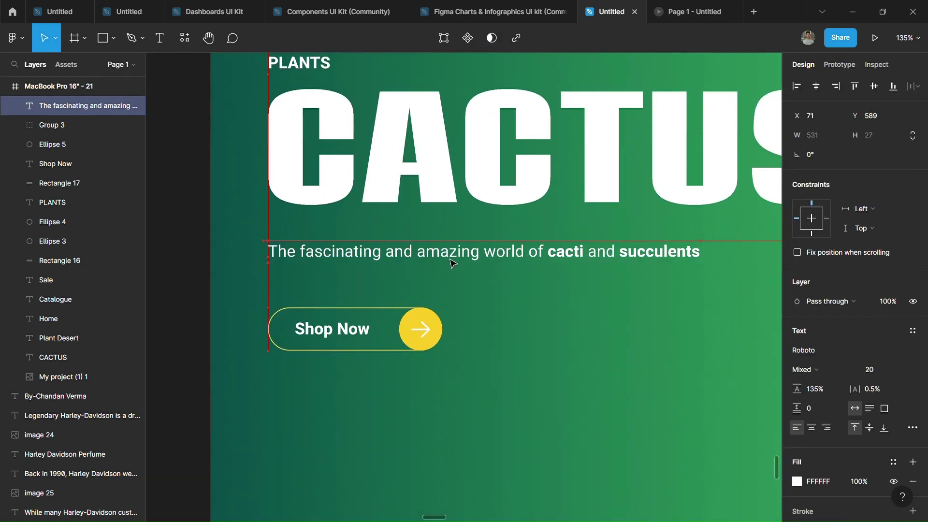
pyautogui.moveTo(454, 263); pyautogui.dragTo(457, 264)
pyautogui.click(501, 294)
pyautogui.scroll(-5, 518, 327)
pyautogui.scroll(-3, 301, 296)
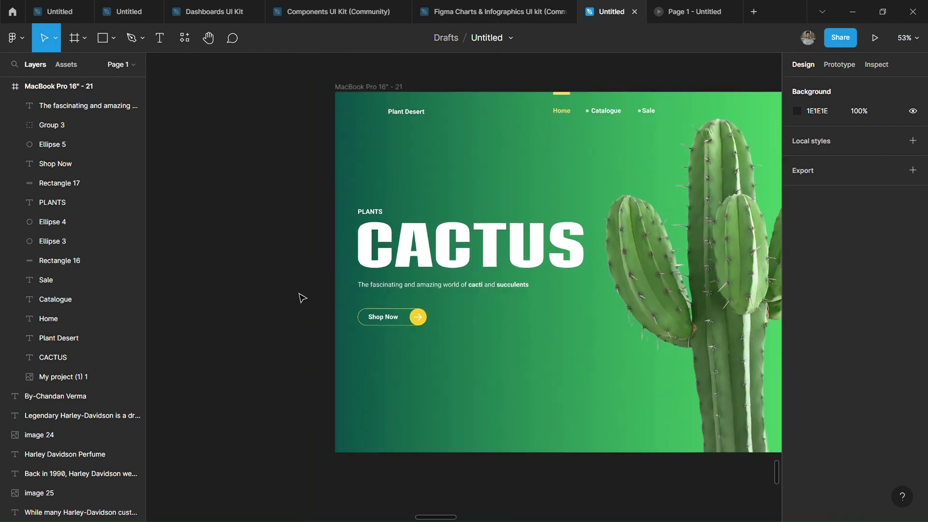
pyautogui.scroll(-2, 422, 405)
pyautogui.moveTo(445, 135); pyautogui.dragTo(537, 180)
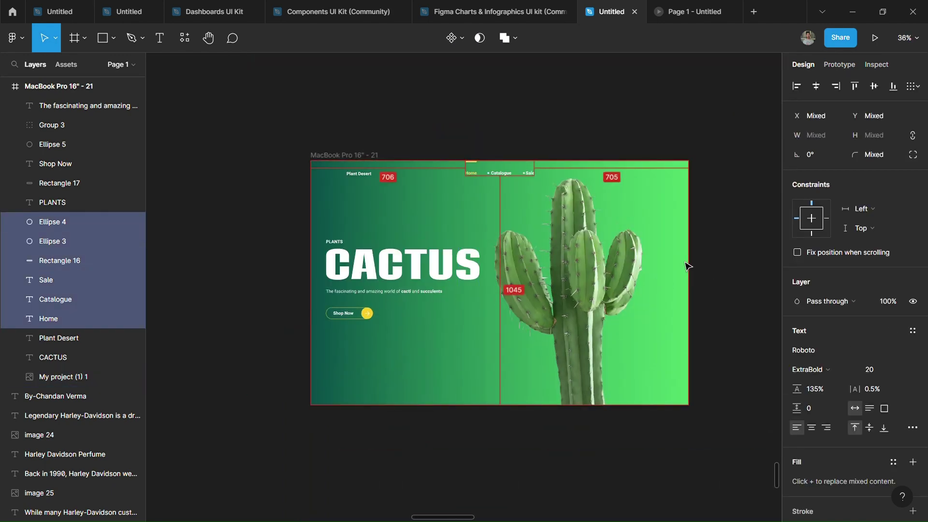
# Step: Draw a wide bar along the hero's bottom and round its top-left corner
pyautogui.click(312, 427)
pyautogui.scroll(2, 394, 425)
pyautogui.press('r')
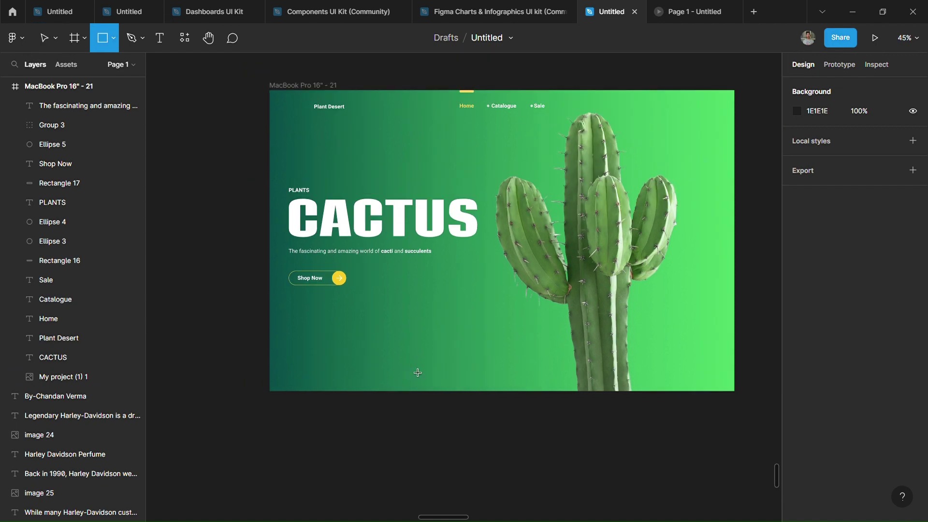
pyautogui.moveTo(355, 348)
pyautogui.mouseDown()
pyautogui.moveTo(499, 384)
pyautogui.moveTo(734, 392)
pyautogui.mouseUp()
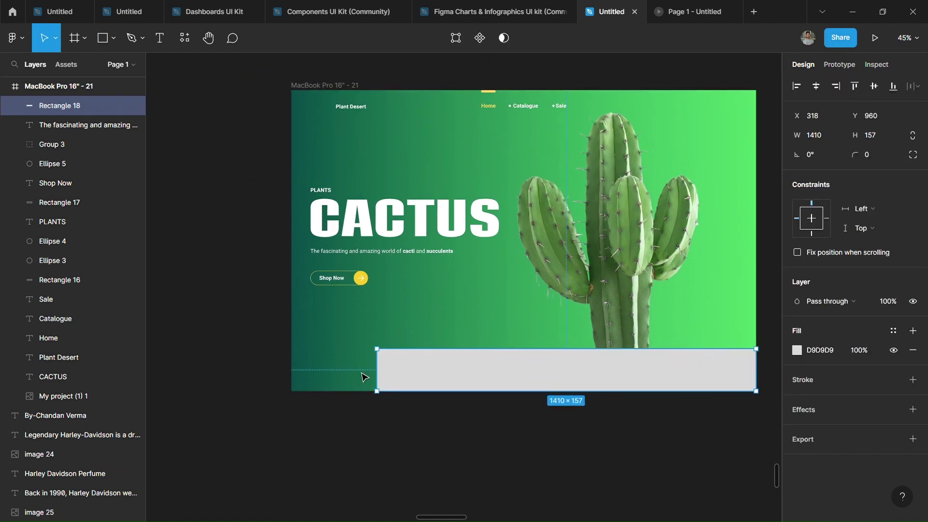
pyautogui.moveTo(377, 376); pyautogui.dragTo(364, 380)
pyautogui.scroll(2, 638, 373)
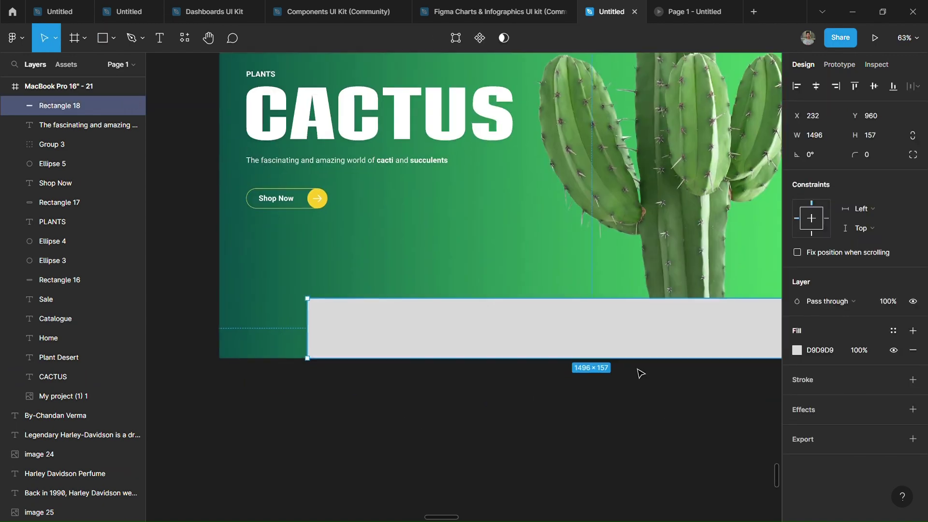
pyautogui.click(914, 155)
pyautogui.click(808, 174)
pyautogui.write('1')
pyautogui.hotkey('shift', 'Up')
pyautogui.hotkey('shift', 'Up')
pyautogui.hotkey('shift', 'Up')
pyautogui.hotkey('shift', 'Up')
pyautogui.hotkey('shift', 'Up')
pyautogui.hotkey('shift', 'Up')
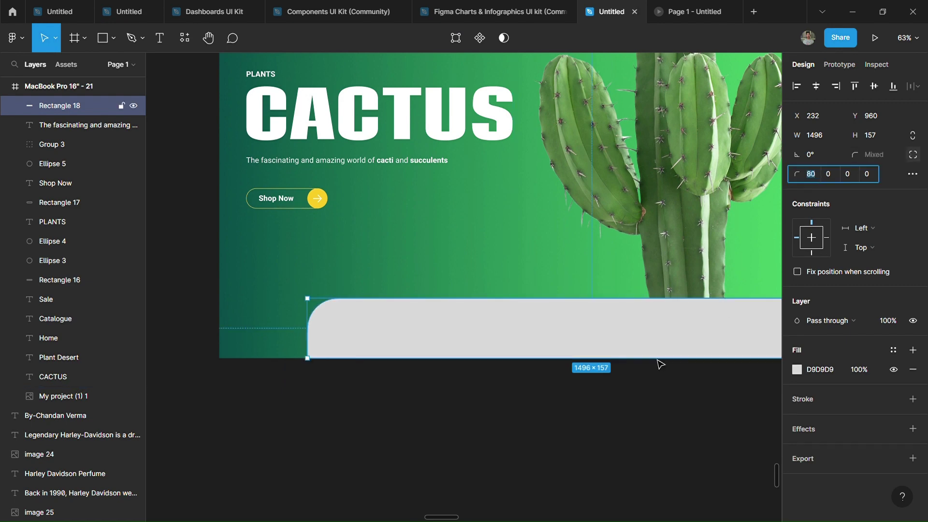
# Step: Draw a block at the bar's left end, matched to its edges, with a 100 corner radius
pyautogui.click(508, 437)
pyautogui.scroll(2, 509, 437)
pyautogui.scroll(2, 509, 436)
pyautogui.press('r')
pyautogui.moveTo(205, 231); pyautogui.dragTo(329, 315)
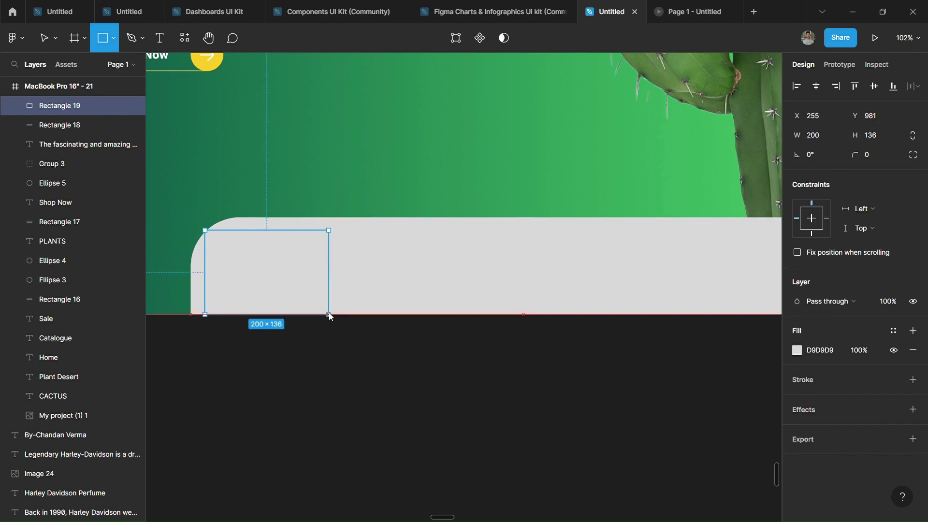
pyautogui.moveTo(279, 230); pyautogui.dragTo(279, 228)
pyautogui.moveTo(205, 278); pyautogui.dragTo(202, 279)
pyautogui.click(914, 156)
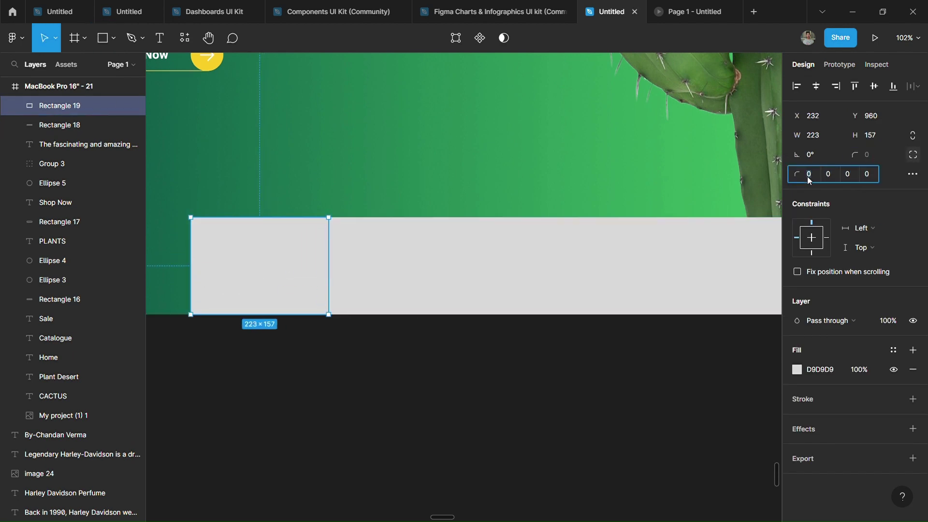
pyautogui.write('100')
pyautogui.click(449, 411)
# Step: Fill the long bar (Rectangle 18) with green
pyautogui.click(551, 311)
pyautogui.click(797, 369)
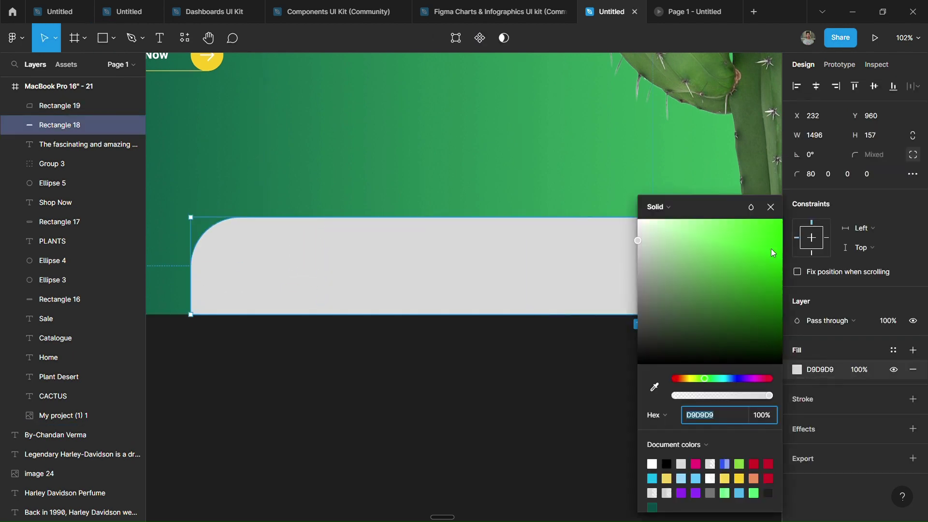
pyautogui.moveTo(779, 273); pyautogui.dragTo(752, 300)
pyautogui.click(566, 372)
pyautogui.scroll(2, 432, 411)
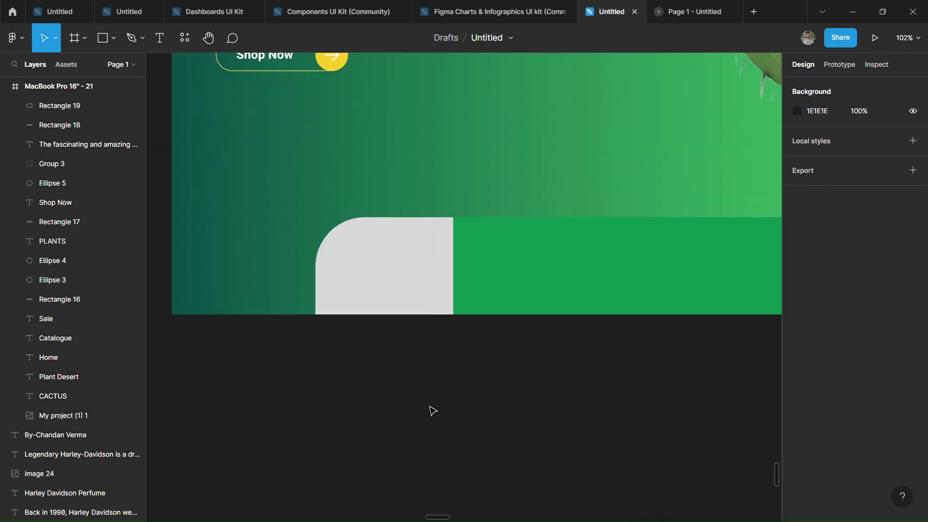
pyautogui.scroll(2, 553, 458)
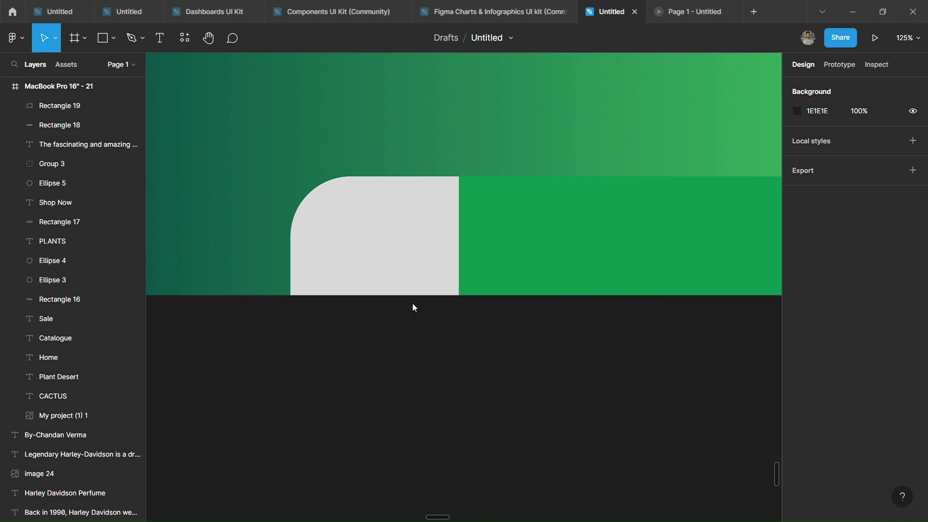
# Step: Paste the succulent pot photo into the rounded block and fill that block yellow (FFC71E)
pyautogui.hotkey('ctrl', 'v')
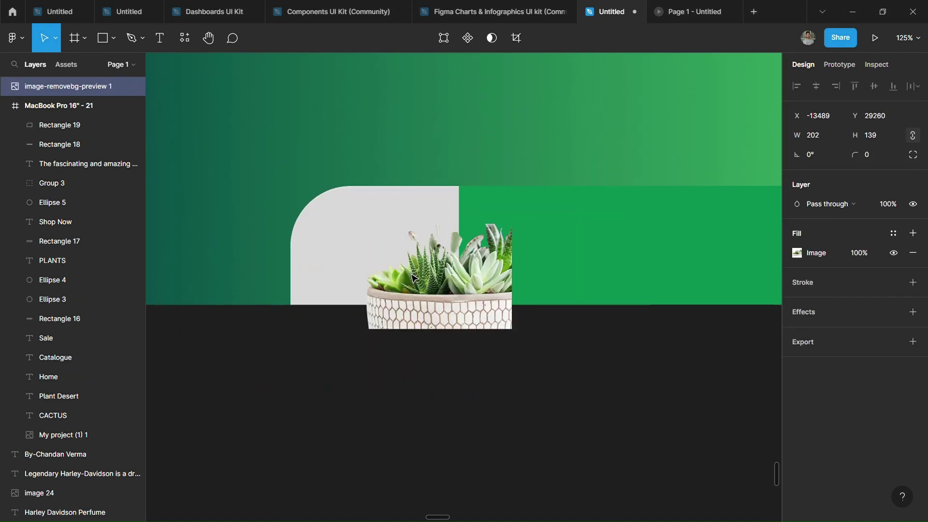
pyautogui.moveTo(413, 278); pyautogui.dragTo(358, 251)
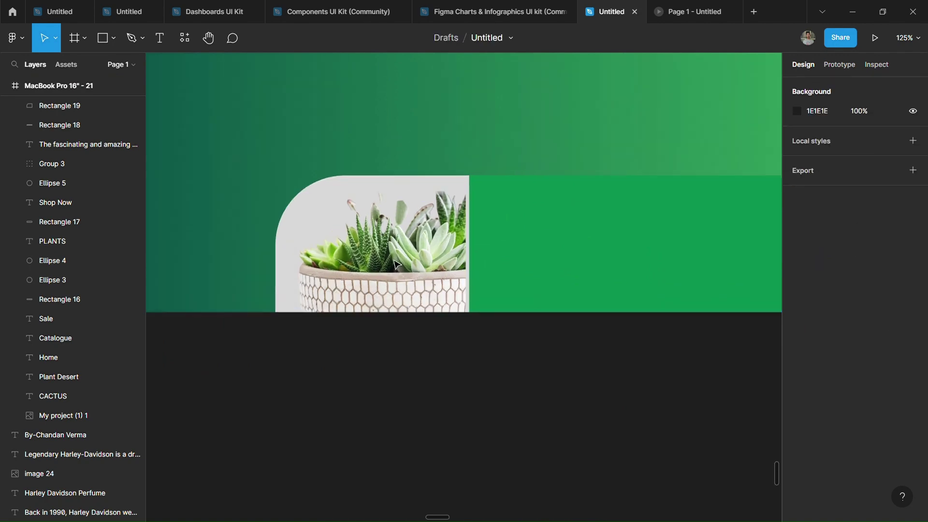
pyautogui.click(797, 369)
pyautogui.click(756, 269)
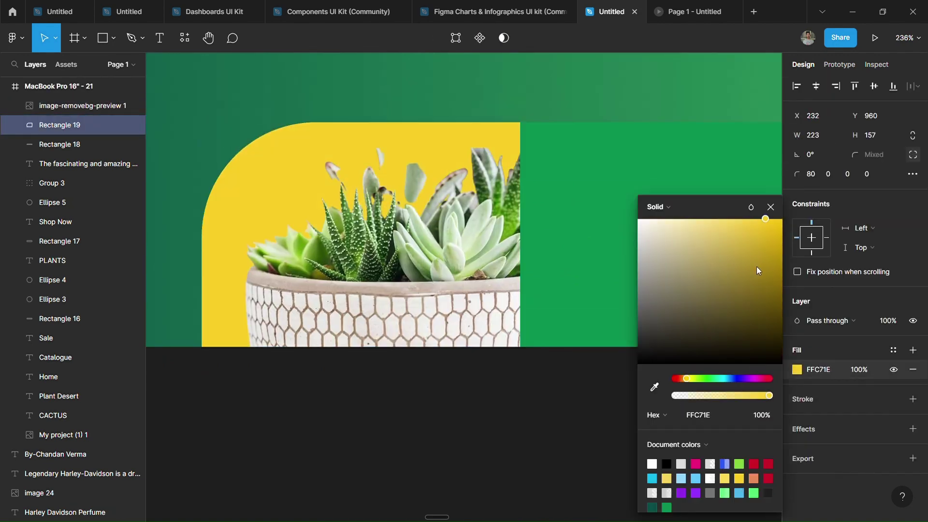
pyautogui.click(532, 429)
pyautogui.scroll(-5, 532, 429)
pyautogui.scroll(5, 517, 435)
pyautogui.scroll(2, 596, 435)
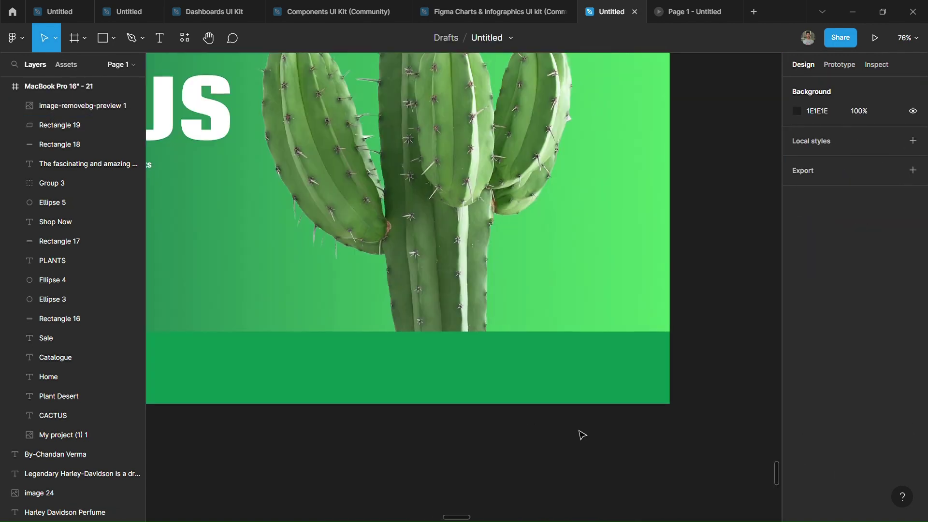
pyautogui.scroll(2, 583, 435)
# Step: Draw a grey box at the right end of the bottom bar
pyautogui.press('r')
pyautogui.moveTo(512, 325); pyautogui.dragTo(685, 407)
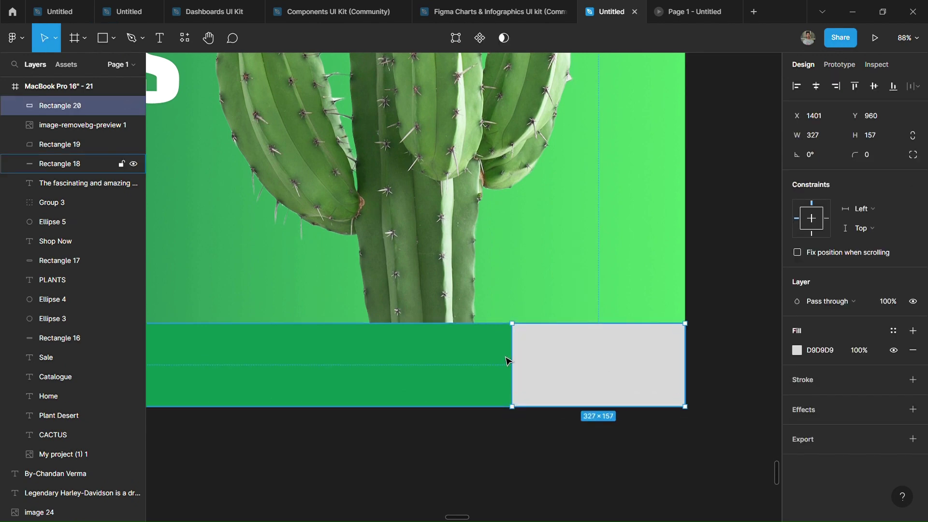
pyautogui.click(554, 448)
pyautogui.scroll(-2, 638, 448)
pyautogui.scroll(6, 606, 336)
# Step: Draw a small box in the hero's top-right corner and fill it dark green
pyautogui.scroll(3, 607, 335)
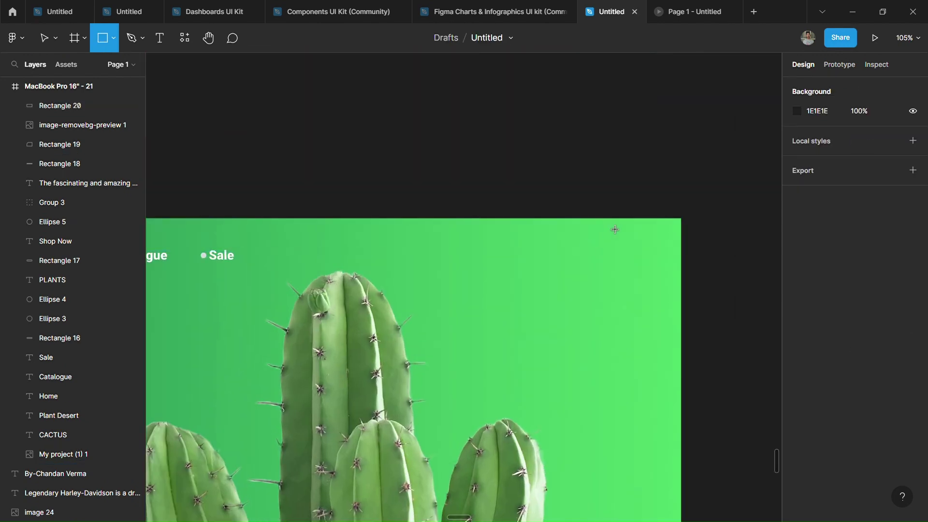
pyautogui.press('r')
pyautogui.moveTo(621, 218); pyautogui.dragTo(682, 264)
pyautogui.moveTo(631, 244); pyautogui.dragTo(628, 244)
pyautogui.click(671, 202)
pyautogui.scroll(3, 672, 201)
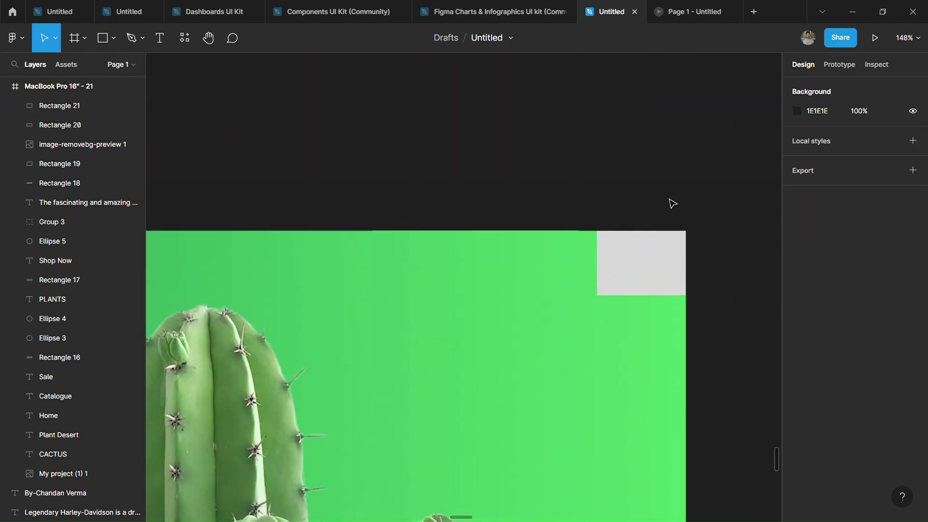
pyautogui.click(641, 261)
pyautogui.click(798, 350)
pyautogui.click(669, 308)
pyautogui.moveTo(687, 379); pyautogui.dragTo(705, 379)
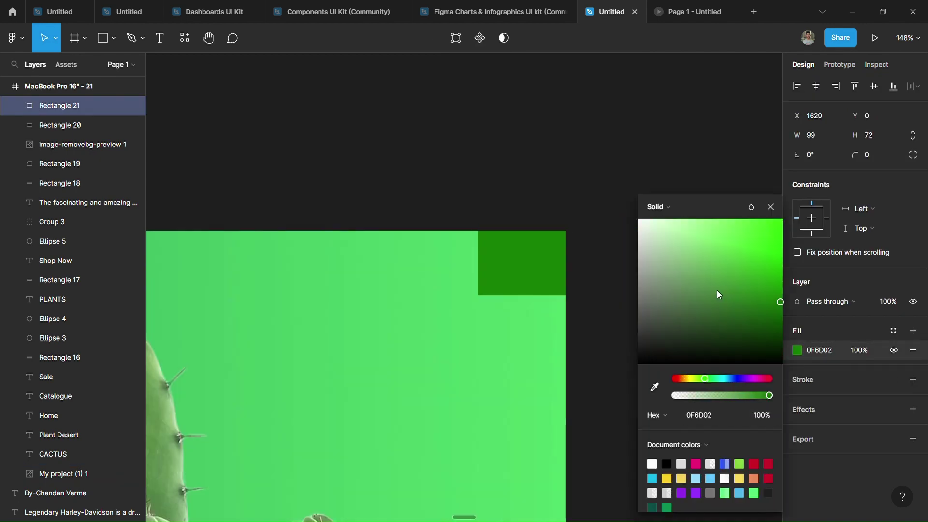
pyautogui.click(632, 172)
# Step: Draw a short 3px-thick line inside the green box
pyautogui.scroll(2, 366, 289)
pyautogui.scroll(2, 654, 294)
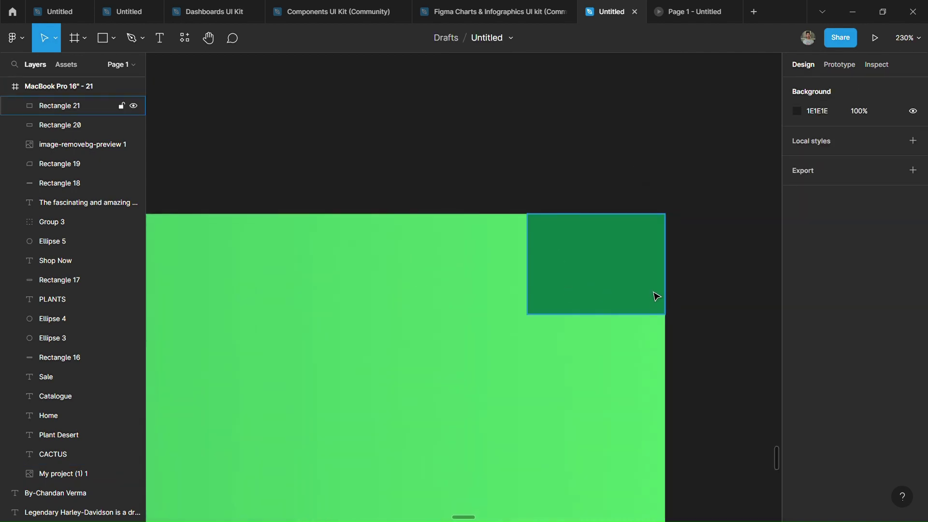
pyautogui.press('l')
pyautogui.moveTo(567, 236); pyautogui.dragTo(601, 237)
pyautogui.scroll(5, 581, 237)
pyautogui.click(806, 419)
pyautogui.click(845, 390)
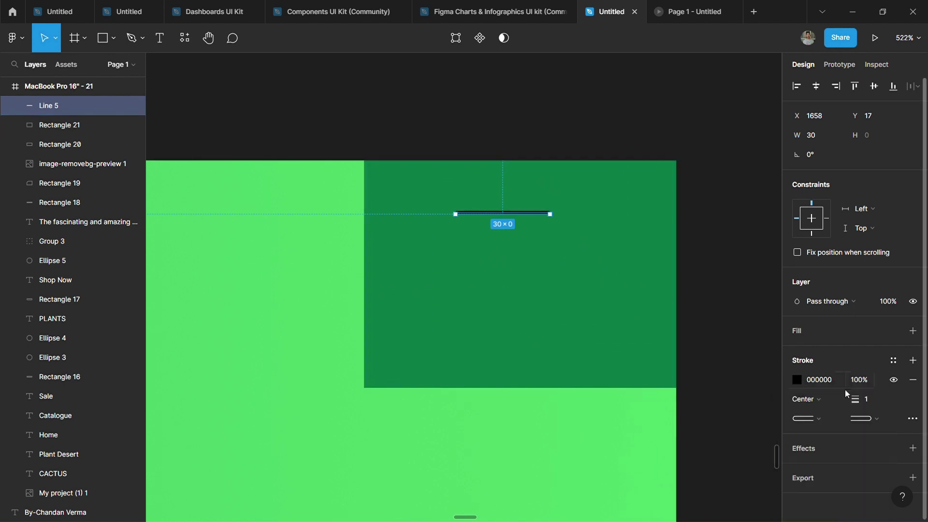
pyautogui.moveTo(856, 399); pyautogui.dragTo(859, 397)
# Step: Duplicate the line into three stacked menu bars and nudge them down
pyautogui.moveTo(550, 211)
pyautogui.mouseDown()
pyautogui.moveTo(524, 286)
pyautogui.moveTo(527, 269)
pyautogui.moveTo(482, 274)
pyautogui.moveTo(514, 251)
pyautogui.moveTo(536, 271)
pyautogui.mouseUp()
pyautogui.hotkey('ctrl', 'd')
pyautogui.click(525, 276)
pyautogui.keyDown('shift'); pyautogui.click(559, 252); pyautogui.keyUp('shift')
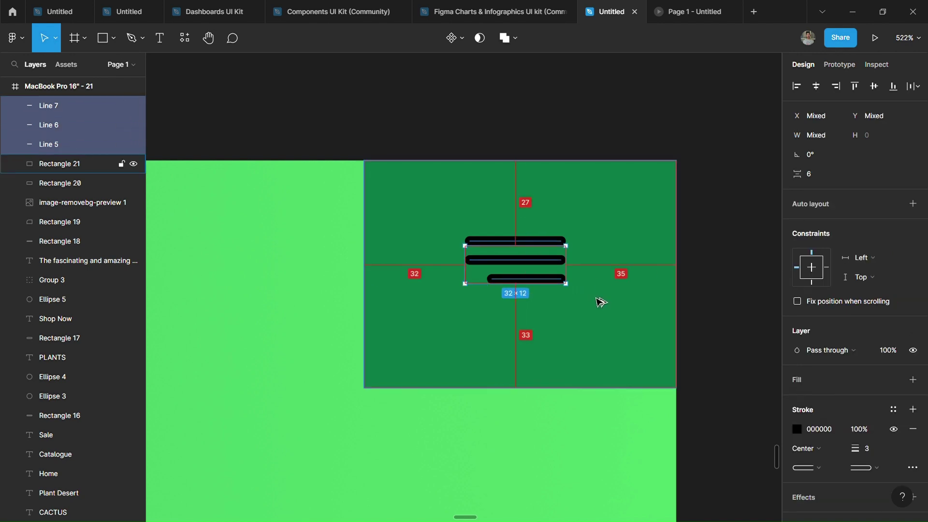
pyautogui.press('Down')
pyautogui.press('Down')
pyautogui.press('Down')
pyautogui.click(720, 312)
# Step: Shorten the bottom menu line and set all three lines' stroke to FFFFFF
pyautogui.scroll(-5, 721, 312)
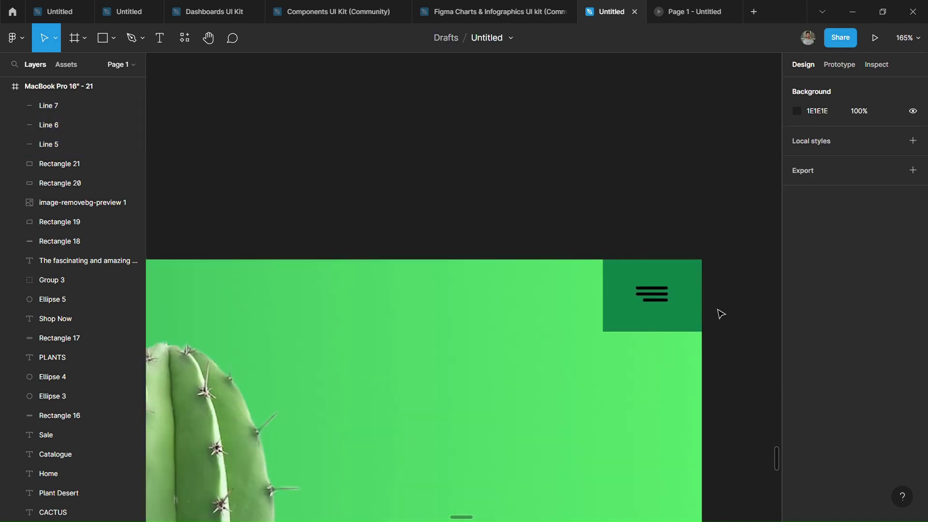
pyautogui.scroll(5, 720, 313)
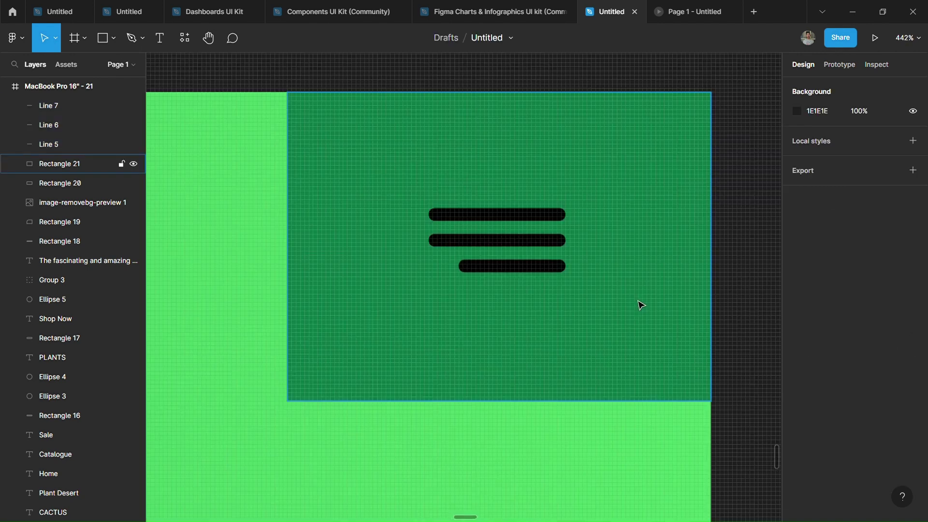
pyautogui.click(462, 265)
pyautogui.moveTo(460, 266); pyautogui.dragTo(477, 266)
pyautogui.keyDown('shift'); pyautogui.click(532, 241); pyautogui.keyUp('shift')
pyautogui.keyDown('shift'); pyautogui.click(532, 214); pyautogui.keyUp('shift')
pyautogui.write('FFFFFF')
pyautogui.press('Return')
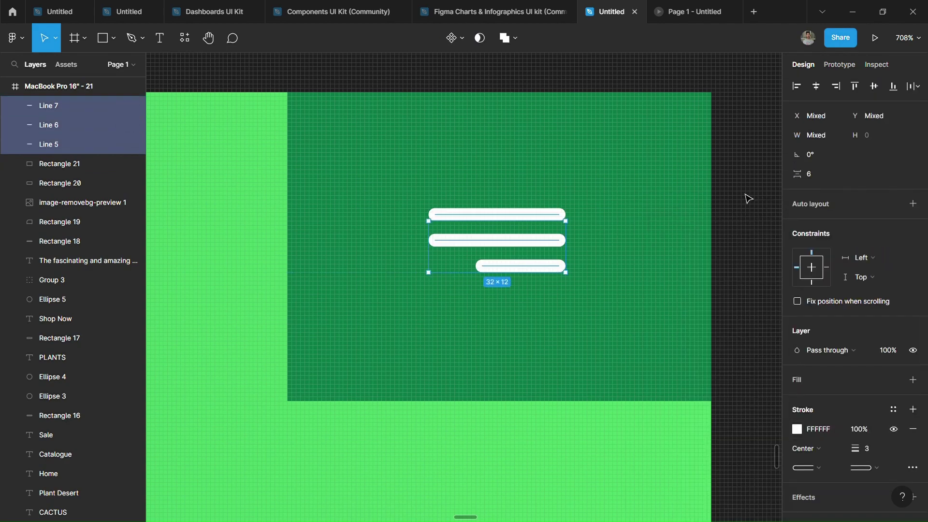
pyautogui.click(748, 199)
# Step: Paste the search magnifier icon into the file
pyautogui.scroll(-5, 615, 267)
pyautogui.scroll(2, 711, 265)
pyautogui.scroll(-2, 643, 270)
pyautogui.scroll(2, 643, 271)
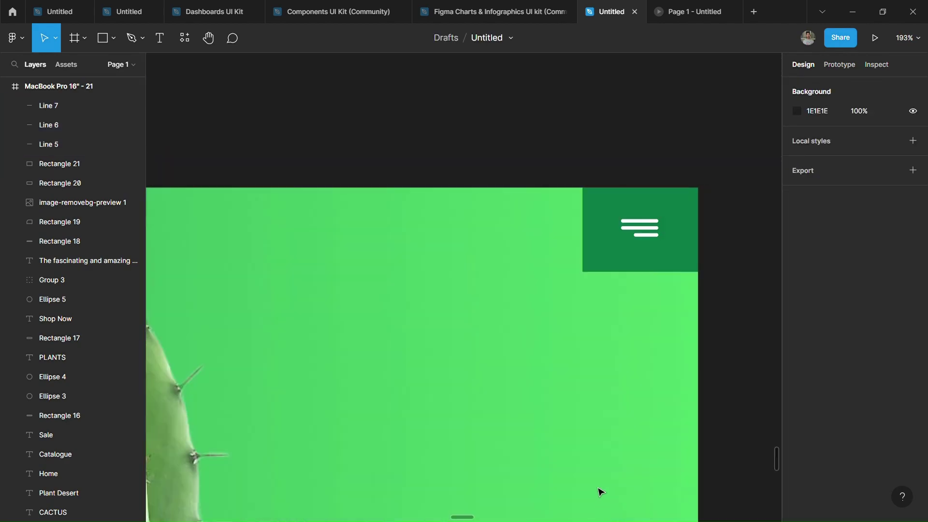
pyautogui.hscroll(3, 601, 491)
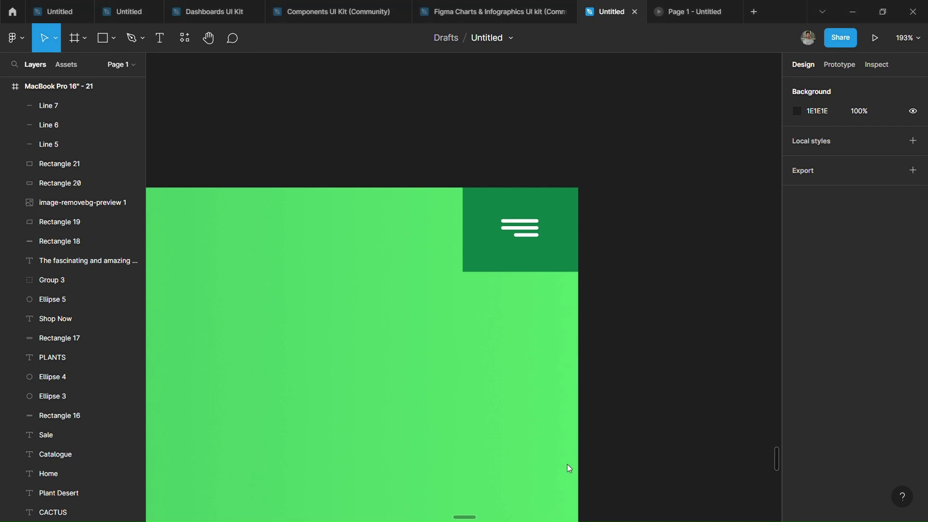
pyautogui.hotkey('ctrl', 'v')
# Step: Shrink the search magnifier to 34×34 and place it in the header, left of the menu block
pyautogui.scroll(-7, 573, 266)
pyautogui.moveTo(573, 266); pyautogui.dragTo(604, 348)
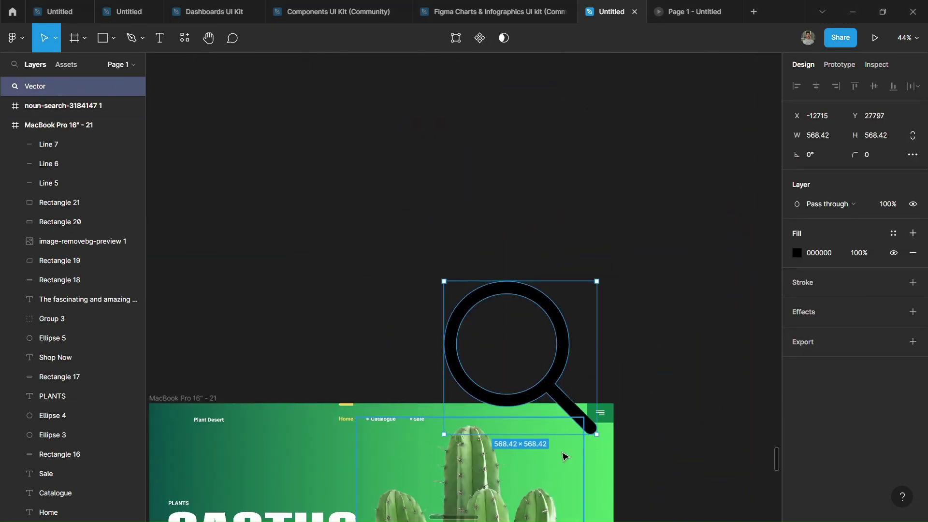
pyautogui.scroll(6, 605, 348)
pyautogui.moveTo(286, 92)
pyautogui.mouseDown()
pyautogui.moveTo(532, 344)
pyautogui.moveTo(474, 331)
pyautogui.mouseUp()
pyautogui.scroll(5, 479, 338)
pyautogui.moveTo(405, 260); pyautogui.dragTo(448, 304)
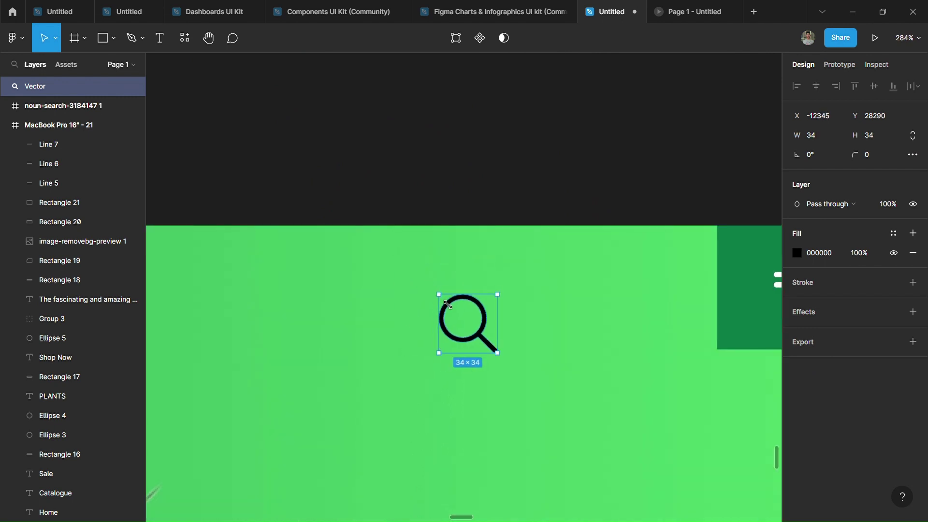
pyautogui.moveTo(484, 341); pyautogui.dragTo(480, 308)
pyautogui.scroll(-5, 493, 191)
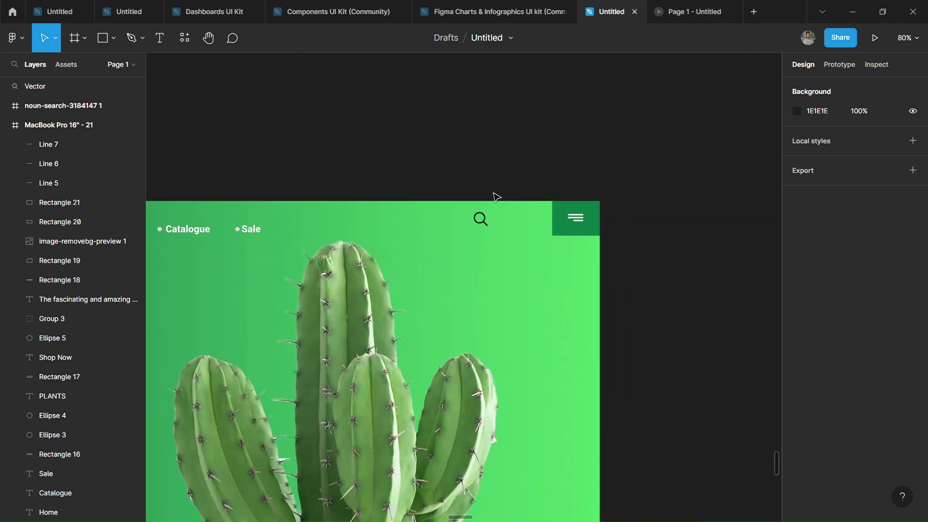
pyautogui.scroll(3, 483, 204)
pyautogui.press('Escape')
pyautogui.scroll(-3, 478, 228)
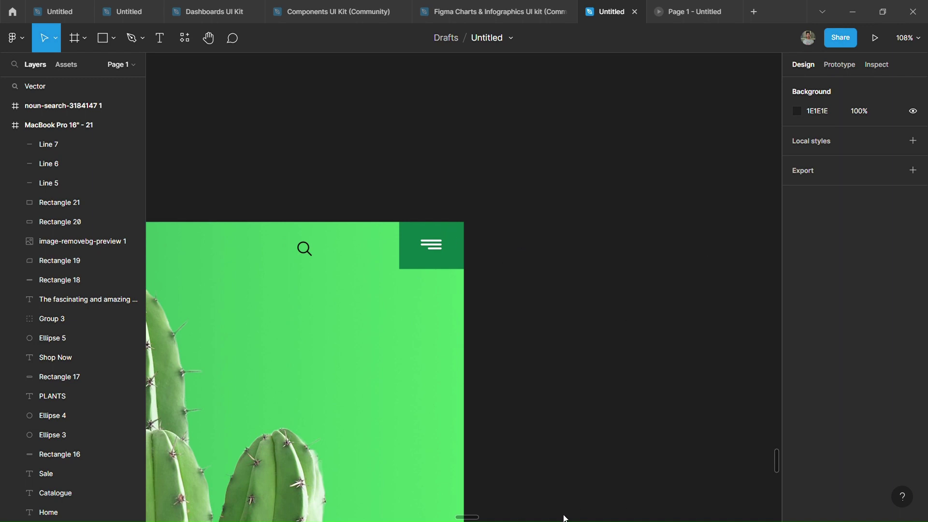
# Step: Paste the profile icon and group its head and body shapes together
pyautogui.hotkey('ctrl', 'v')
pyautogui.scroll(-5, 555, 327)
pyautogui.doubleClick(621, 276)
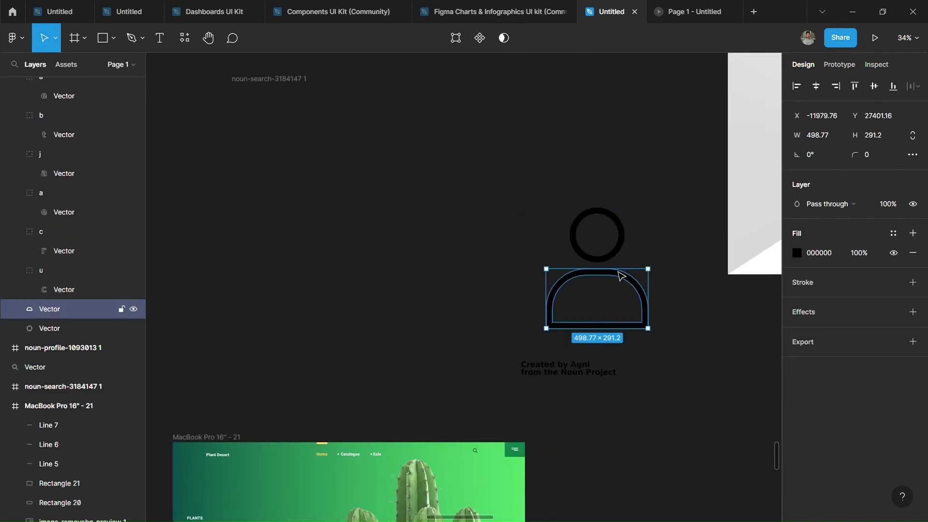
pyautogui.keyDown('shift'); pyautogui.click(598, 213); pyautogui.keyUp('shift')
pyautogui.hotkey('ctrl', 'g')
pyautogui.moveTo(611, 248); pyautogui.dragTo(751, 409)
# Step: Scale the profile icon to about 33×39 and place it beside the search icon
pyautogui.scroll(3, 711, 359)
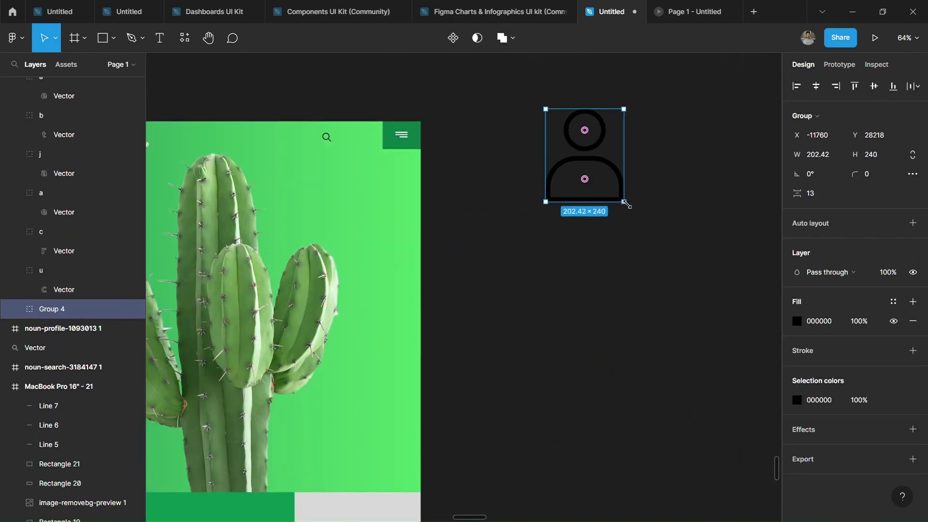
pyautogui.moveTo(627, 204)
pyautogui.mouseDown()
pyautogui.moveTo(700, 366)
pyautogui.moveTo(556, 220)
pyautogui.mouseUp()
pyautogui.scroll(-2, 667, 347)
pyautogui.scroll(2, 414, 253)
pyautogui.moveTo(631, 183); pyautogui.dragTo(337, 211)
pyautogui.scroll(5, 218, 210)
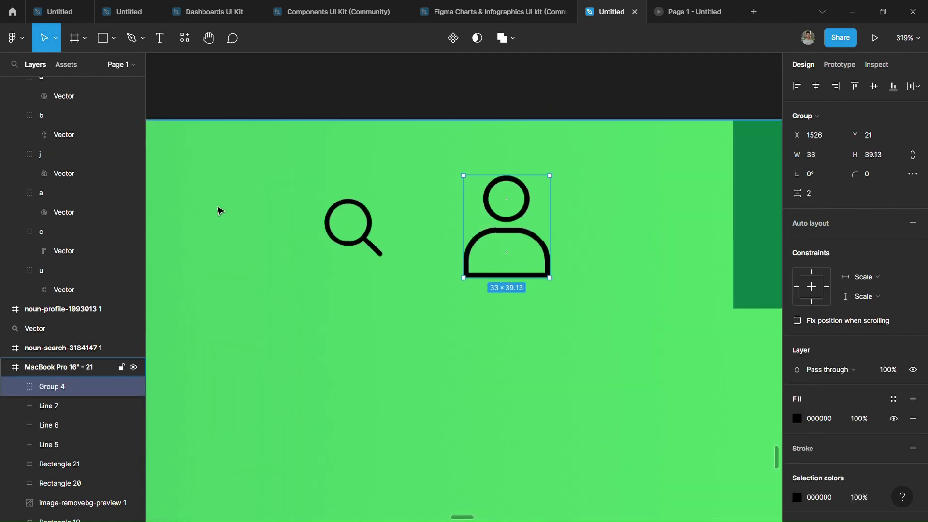
pyautogui.scroll(3, 290, 203)
pyautogui.moveTo(600, 189); pyautogui.dragTo(569, 201)
# Step: Check the profile icon's placement against the search icon, then clear the selection
pyautogui.keyDown('shift'); pyautogui.click(404, 256); pyautogui.keyUp('shift')
pyautogui.click(567, 207)
pyautogui.click(606, 148)
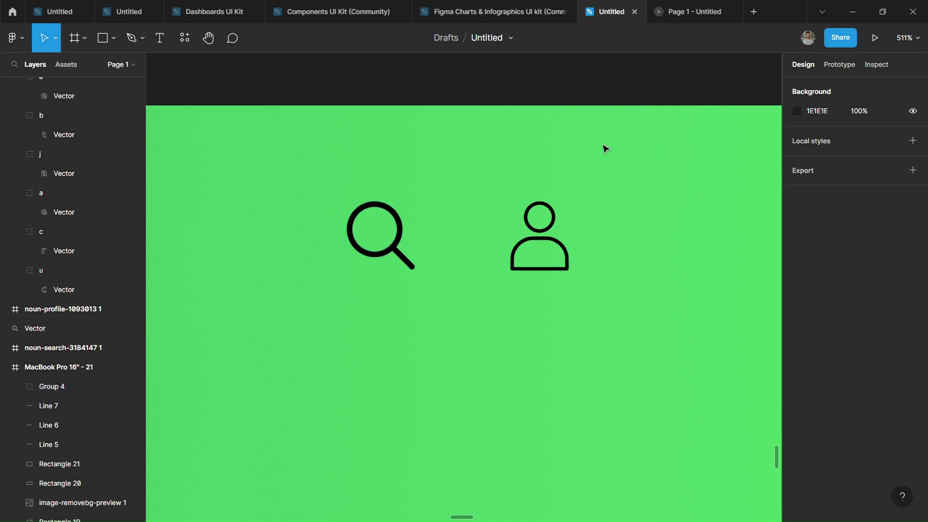
pyautogui.hscroll(5, 606, 148)
pyautogui.click(348, 241)
pyautogui.click(477, 228)
pyautogui.scroll(-3, 477, 228)
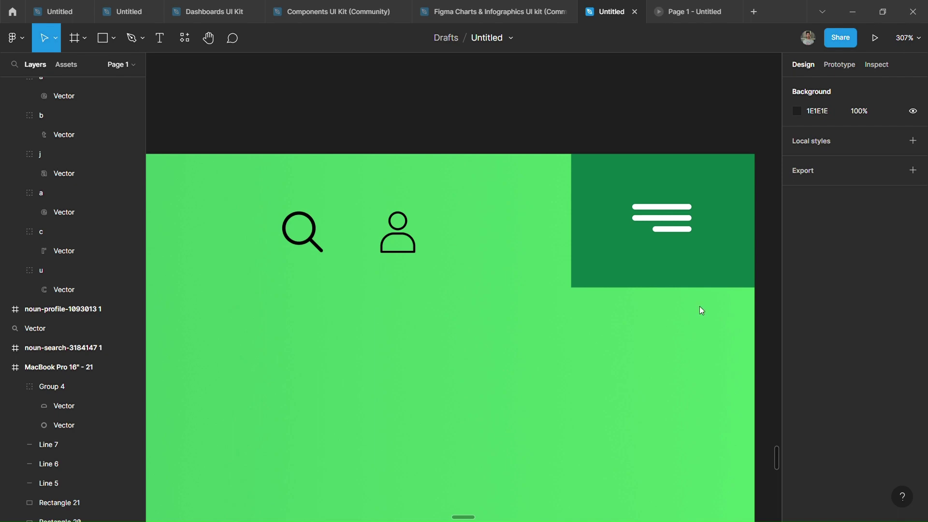
# Step: Group the cart icon's shapes and move the group out of its frame
pyautogui.scroll(-10, 540, 494)
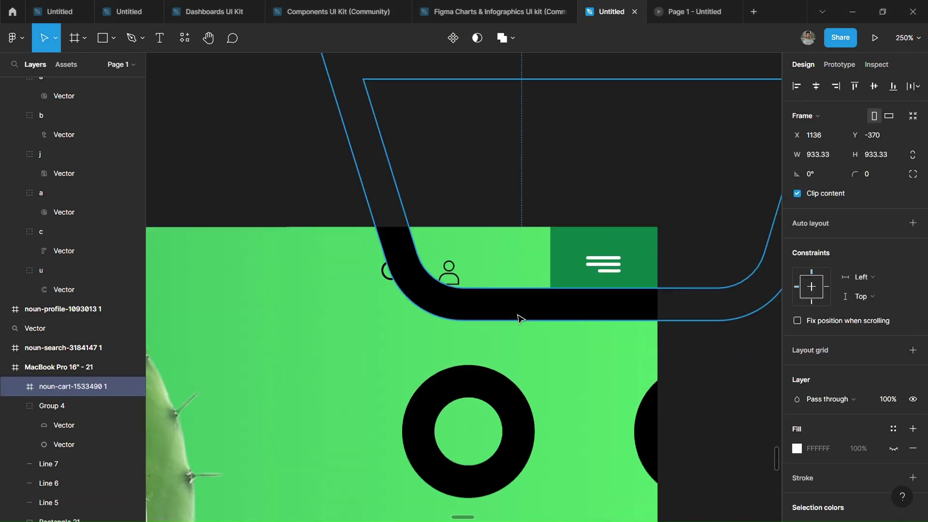
pyautogui.click(663, 358)
pyautogui.hotkey('ctrl', 'g')
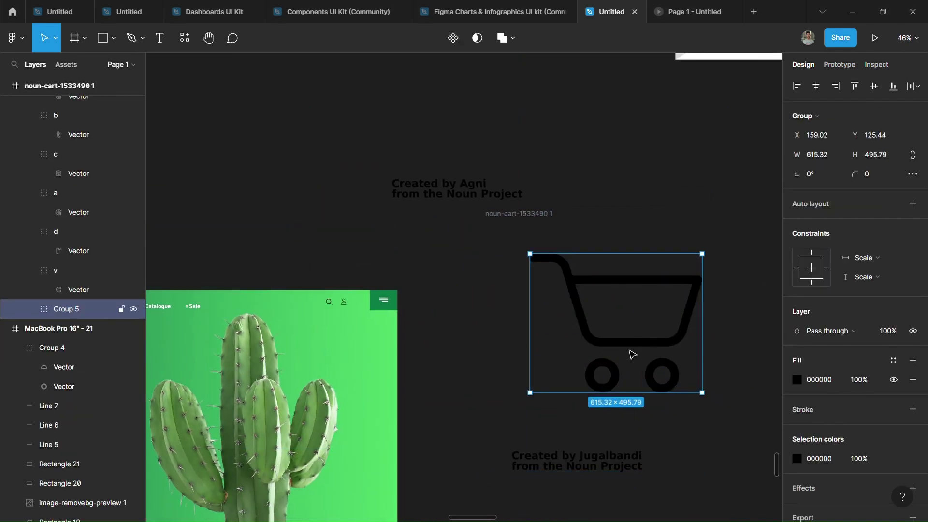
pyautogui.moveTo(632, 355); pyautogui.dragTo(373, 232)
pyautogui.scroll(5, 300, 261)
pyautogui.scroll(5, 507, 337)
pyautogui.scroll(3, 507, 337)
# Step: Draw a yellow pill-shaped rectangle beside the person icon
pyautogui.press('r')
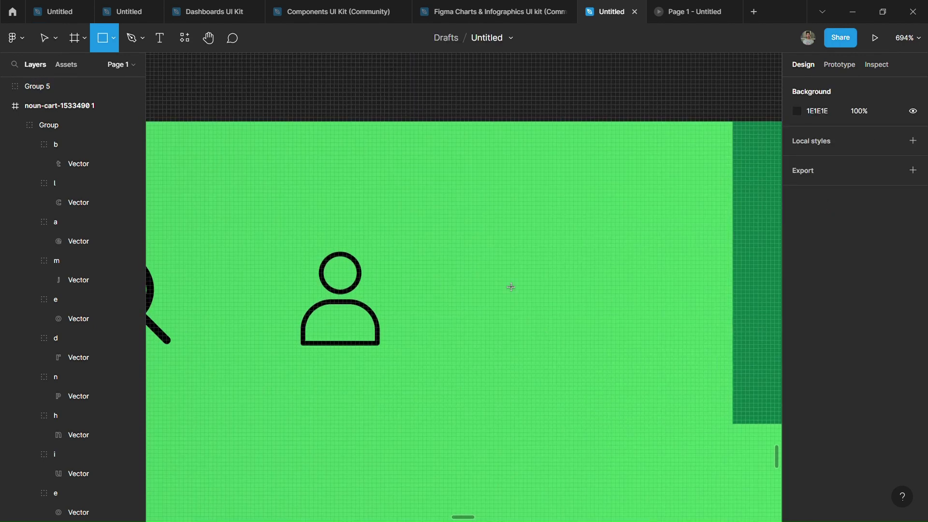
pyautogui.moveTo(452, 251); pyautogui.dragTo(640, 352)
pyautogui.click(798, 351)
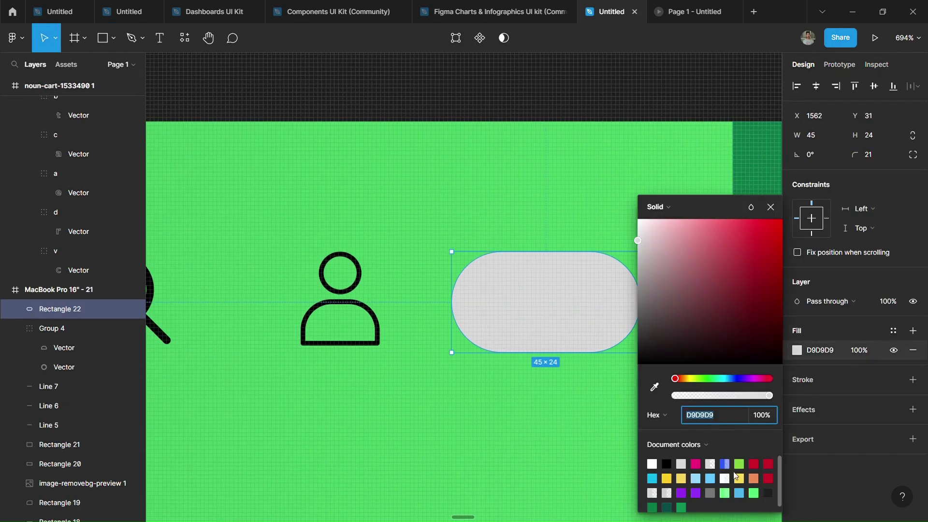
pyautogui.click(676, 488)
pyautogui.click(563, 207)
pyautogui.scroll(-2, 564, 207)
pyautogui.scroll(-5, 578, 513)
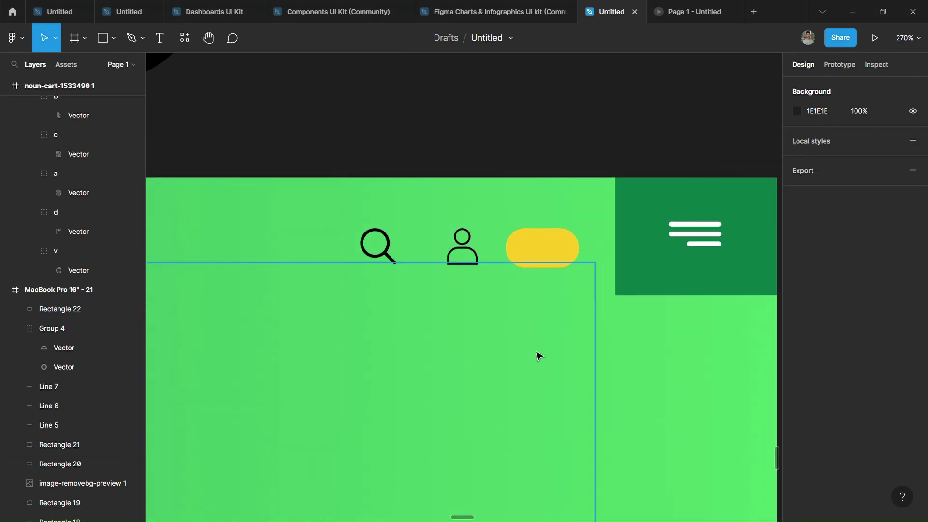
pyautogui.scroll(-3, 683, 331)
# Step: Scale the cart icon into the yellow pill and center it vertically
pyautogui.click(683, 332)
pyautogui.scroll(3, 684, 332)
pyautogui.moveTo(228, 73)
pyautogui.mouseDown()
pyautogui.moveTo(740, 411)
pyautogui.moveTo(730, 476)
pyautogui.moveTo(535, 415)
pyautogui.mouseUp()
pyautogui.scroll(5, 556, 416)
pyautogui.keyDown('shift'); pyautogui.click(596, 382); pyautogui.keyUp('shift')
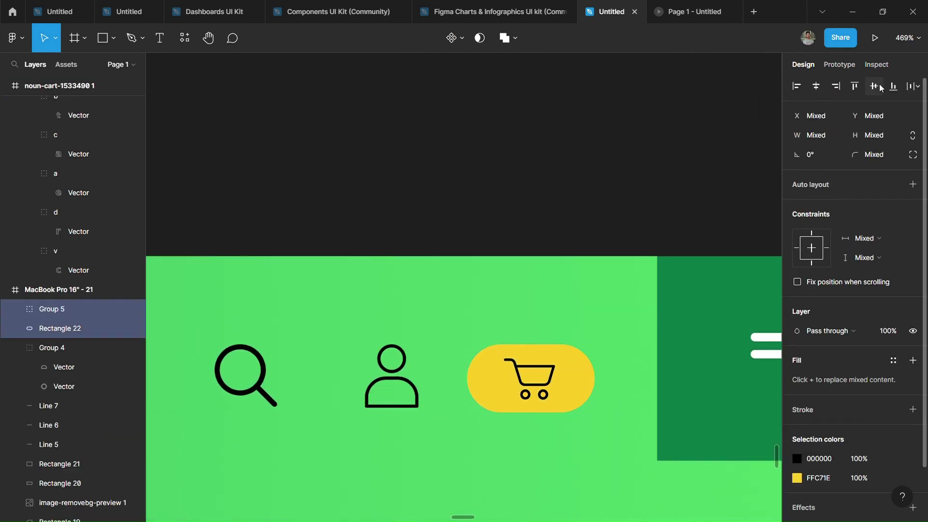
pyautogui.click(538, 191)
pyautogui.scroll(-2, 538, 191)
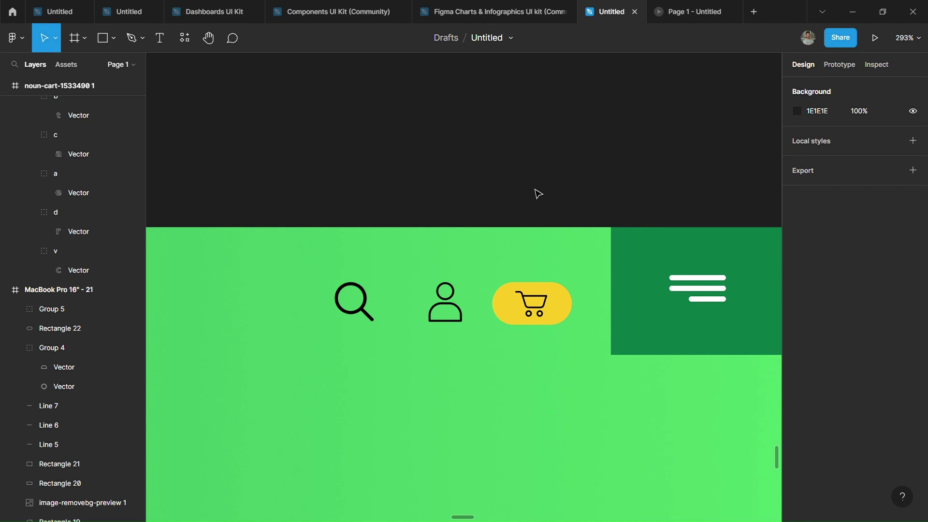
pyautogui.scroll(-2, 538, 194)
pyautogui.scroll(-5, 571, 270)
pyautogui.scroll(-3, 648, 276)
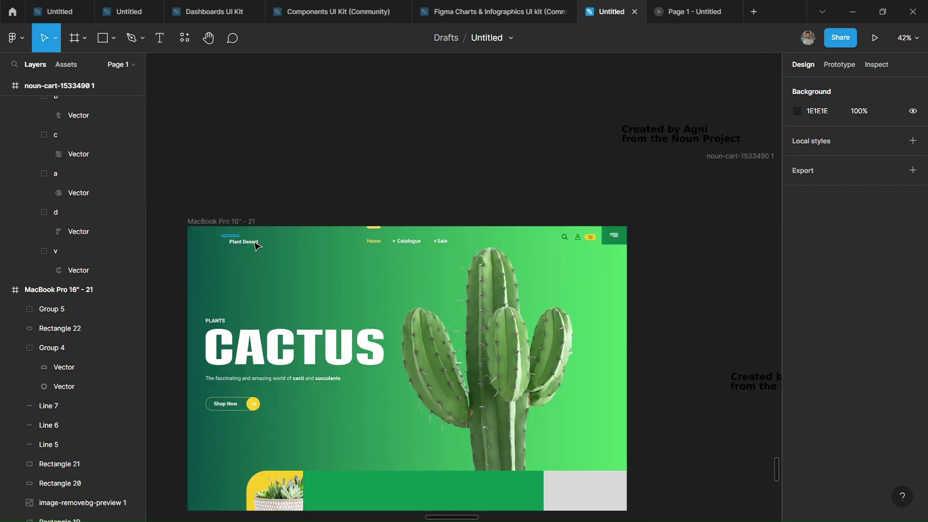
pyautogui.moveTo(604, 508)
pyautogui.mouseDown()
pyautogui.moveTo(464, 249)
pyautogui.moveTo(339, 251)
pyautogui.mouseUp()
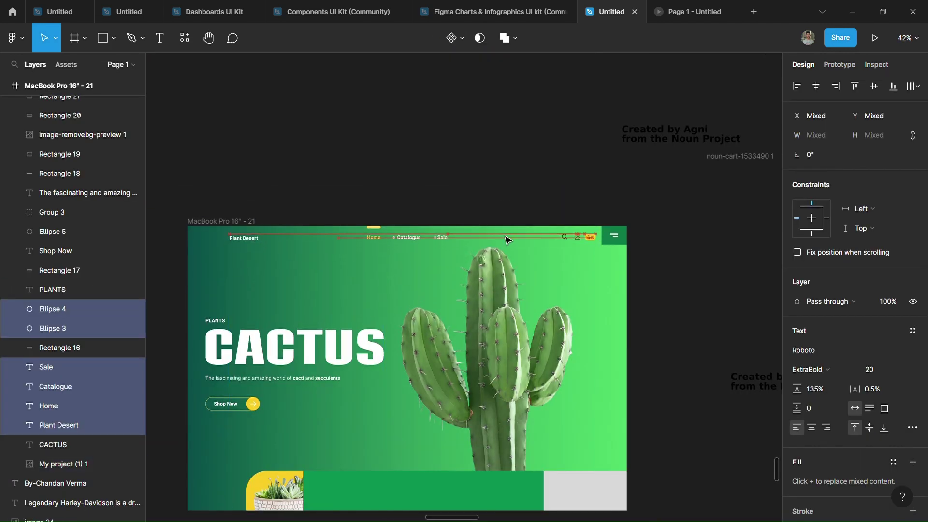
pyautogui.scroll(3, 525, 244)
pyautogui.scroll(-3, 531, 247)
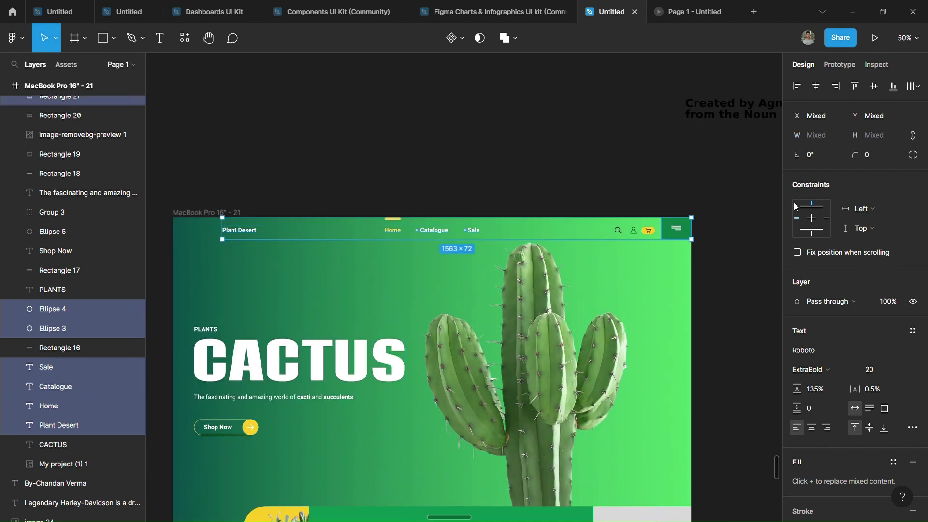
pyautogui.click(696, 152)
pyautogui.scroll(3, 478, 255)
pyautogui.scroll(-2, 455, 227)
pyautogui.click(451, 225)
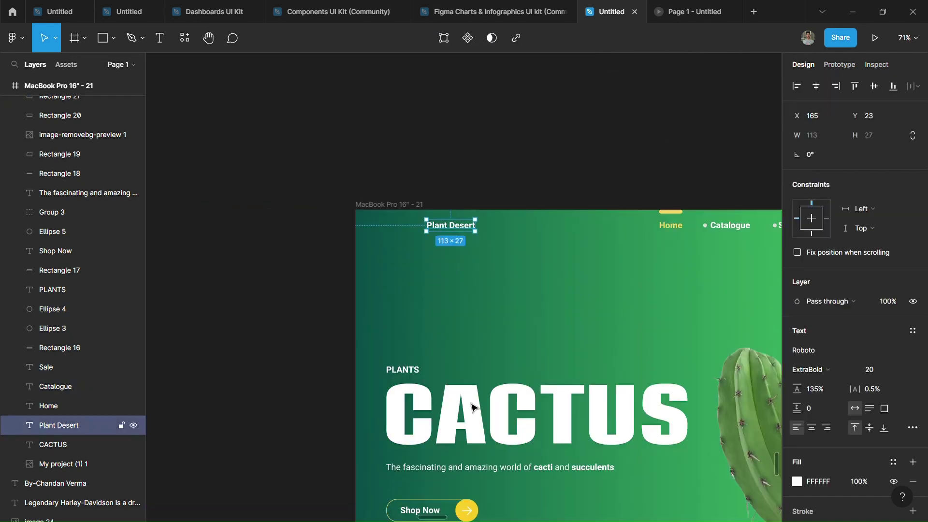
pyautogui.keyDown('shift'); pyautogui.click(540, 413); pyautogui.keyUp('shift')
pyautogui.click(796, 86)
pyautogui.click(545, 203)
pyautogui.hscroll(10, 544, 203)
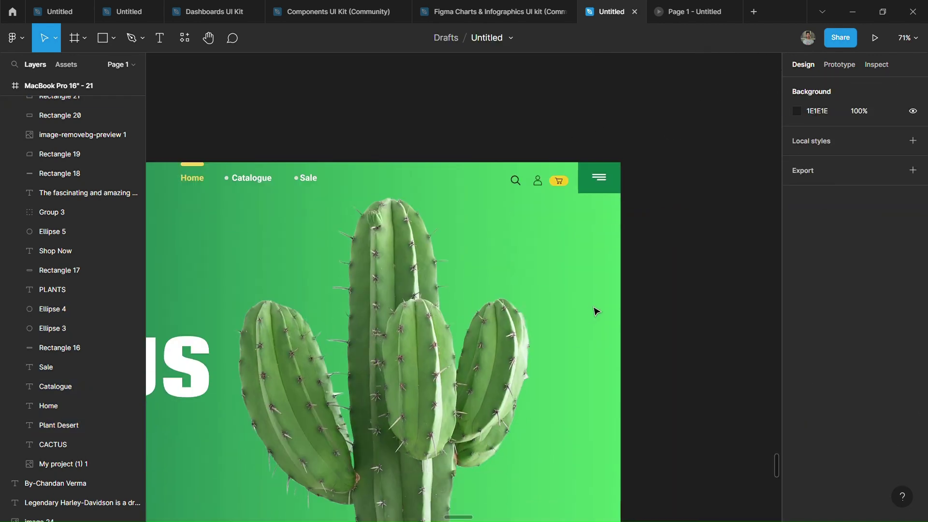
pyautogui.scroll(-5, 580, 312)
# Step: Draw a large panel behind the cactus on the hero's right side
pyautogui.scroll(-3, 572, 312)
pyautogui.press('r')
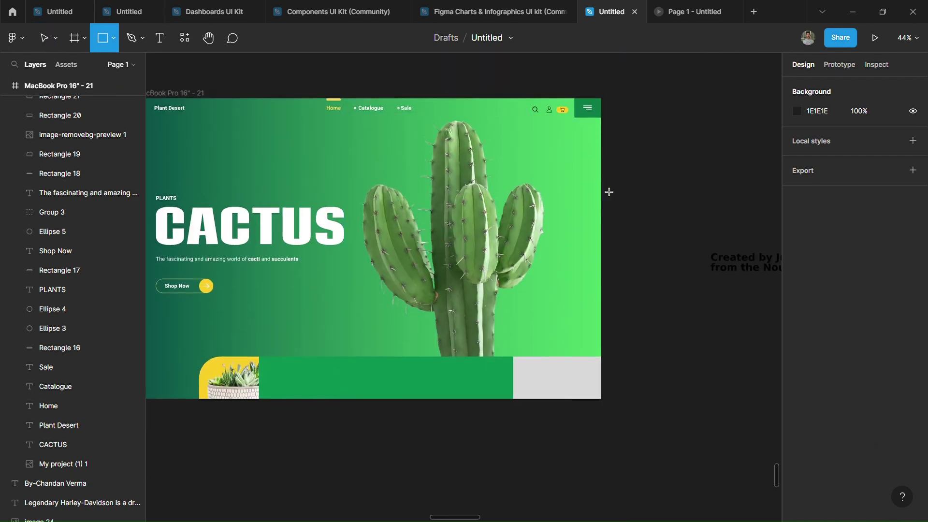
pyautogui.moveTo(500, 138); pyautogui.dragTo(605, 354)
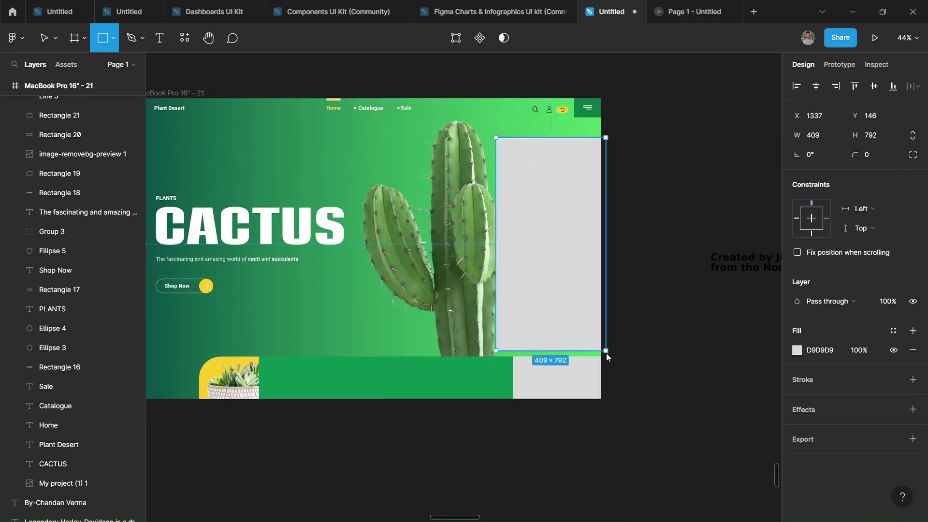
pyautogui.scroll(3, 606, 353)
pyautogui.moveTo(501, 231)
pyautogui.mouseDown()
pyautogui.moveTo(290, 230)
pyautogui.moveTo(342, 231)
pyautogui.mouseUp()
pyautogui.scroll(5, 575, 329)
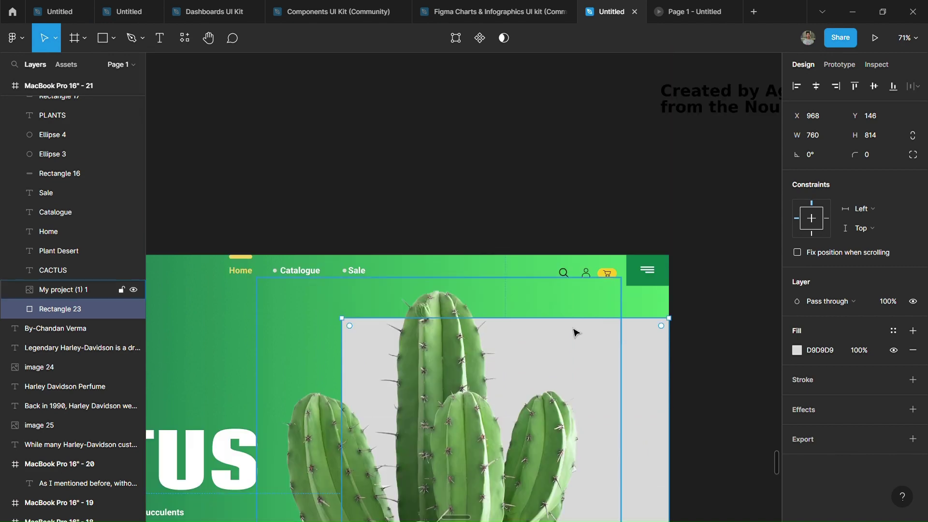
# Step: Round only the panel's top-left corner to a radius of 80
pyautogui.click(736, 307)
pyautogui.scroll(-5, 735, 308)
pyautogui.click(866, 172)
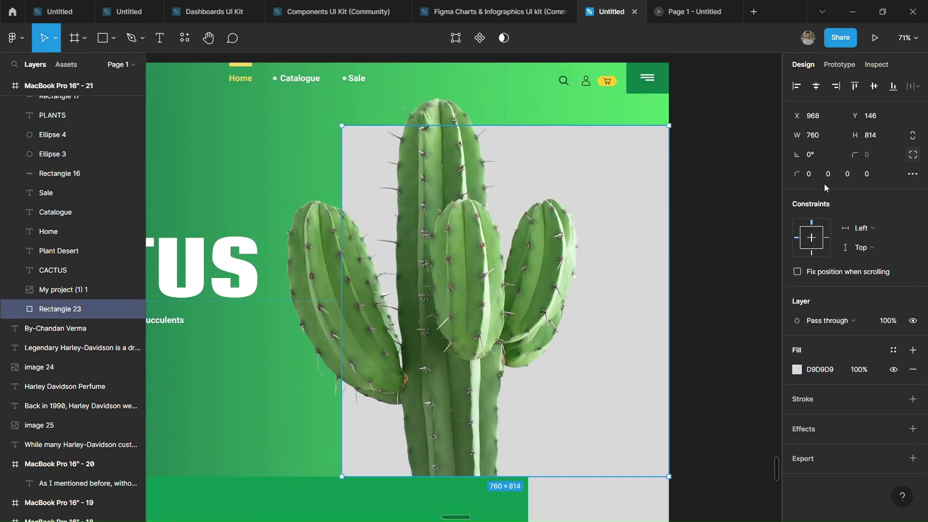
pyautogui.write('80')
pyautogui.click(733, 174)
pyautogui.hotkey('shift', '1')
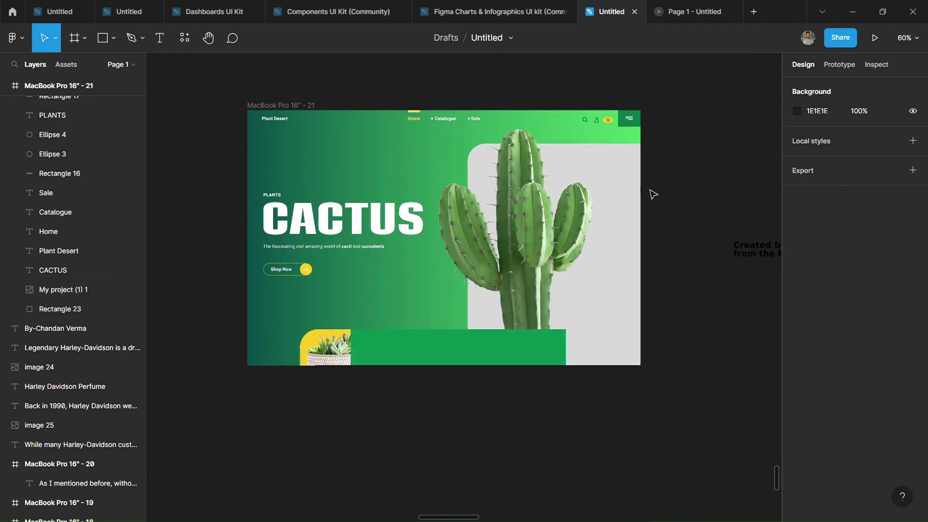
pyautogui.scroll(1, 650, 193)
pyautogui.scroll(4, 648, 163)
pyautogui.scroll(5, 648, 163)
# Step: Reposition the middle hamburger menu line
pyautogui.click(510, 109)
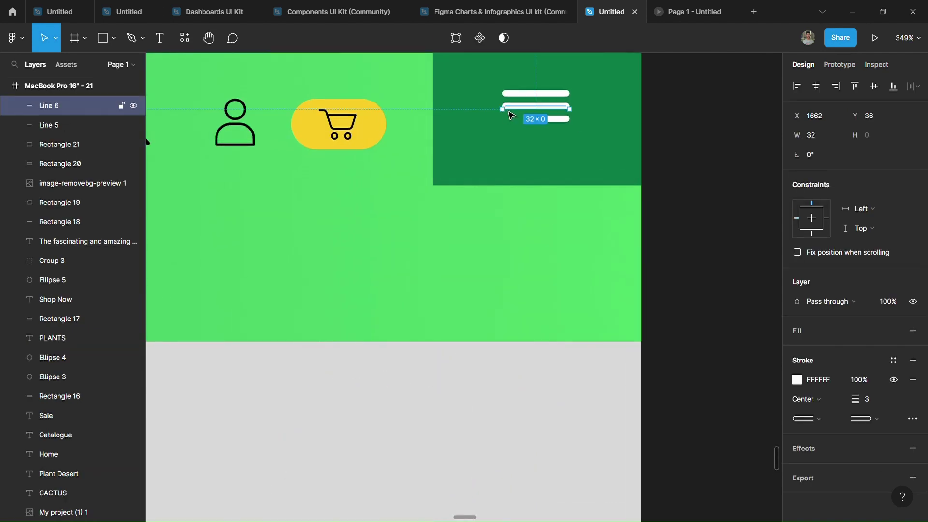
pyautogui.moveTo(516, 118); pyautogui.dragTo(516, 97)
pyautogui.scroll(-3, 681, 130)
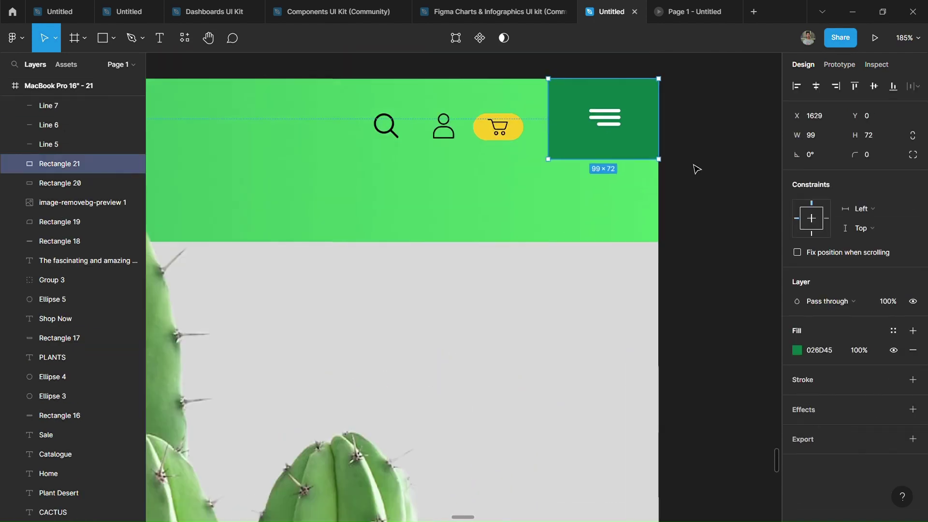
pyautogui.click(700, 175)
pyautogui.scroll(-3, 693, 174)
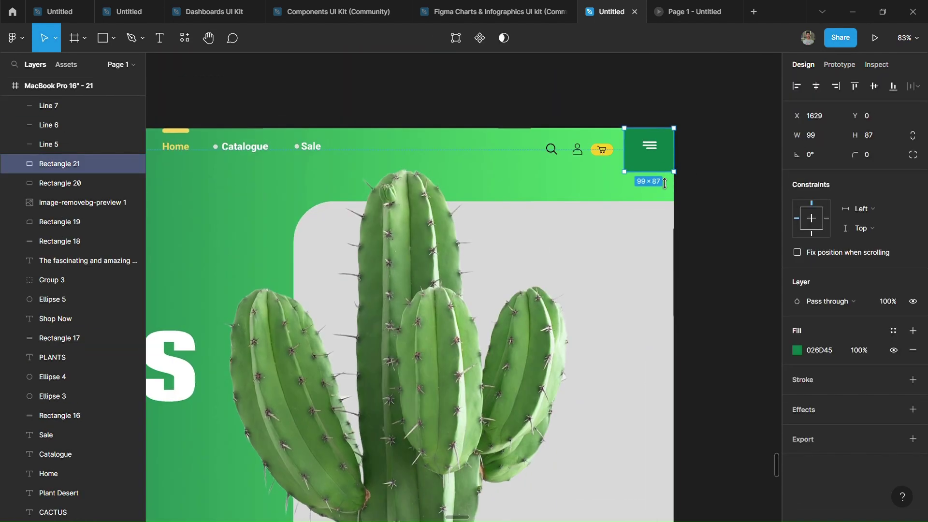
# Step: Resize the dark green menu box to 80×80 after trying and undoing 99
pyautogui.click(648, 159)
pyautogui.click(818, 134)
pyautogui.write('100')
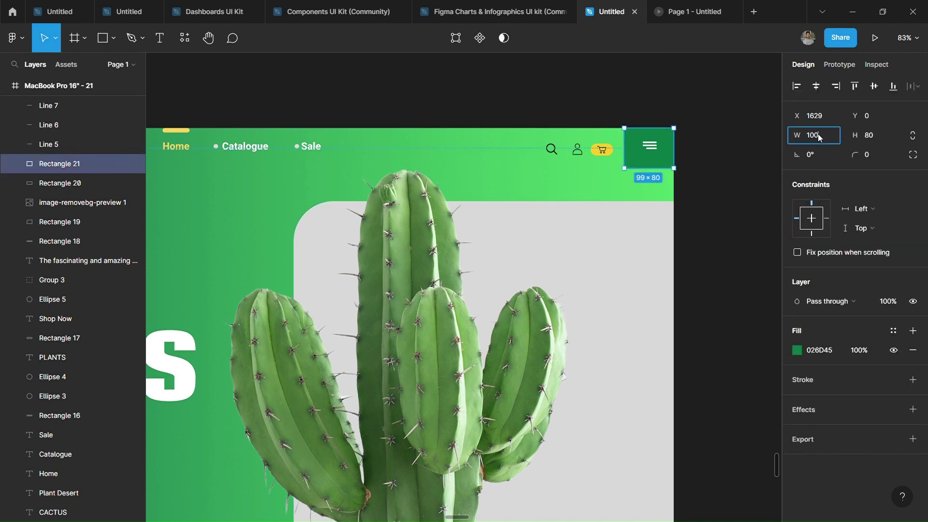
pyautogui.click(870, 135)
pyautogui.write('99')
pyautogui.press('Return')
pyautogui.click(713, 180)
pyautogui.hotkey('ctrl', 'z')
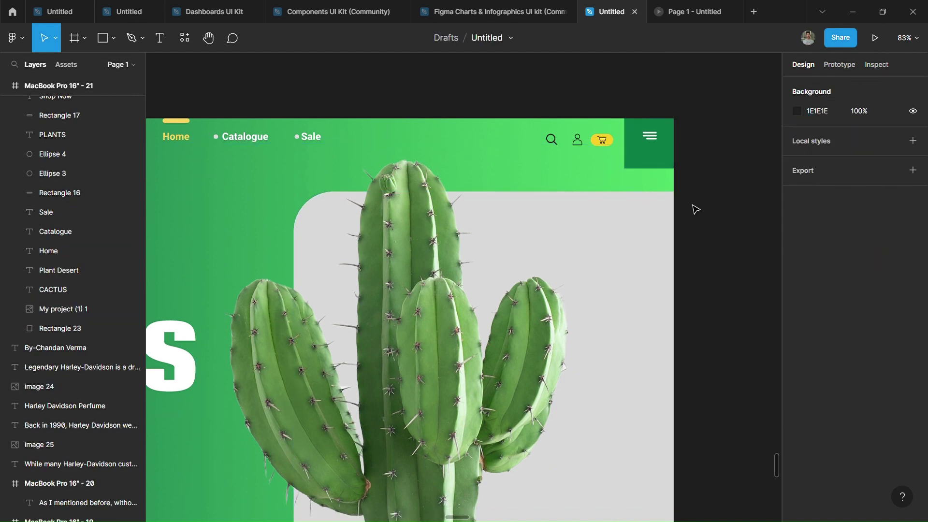
pyautogui.click(820, 137)
pyautogui.write('80')
pyautogui.press('Return')
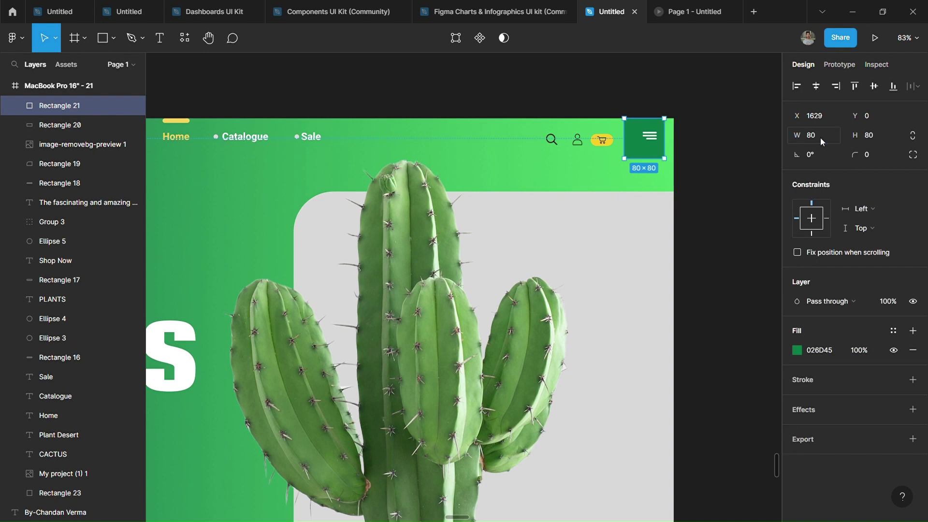
pyautogui.hotkey('ctrl', 'z')
pyautogui.click(733, 161)
pyautogui.hotkey('ctrl', 'z')
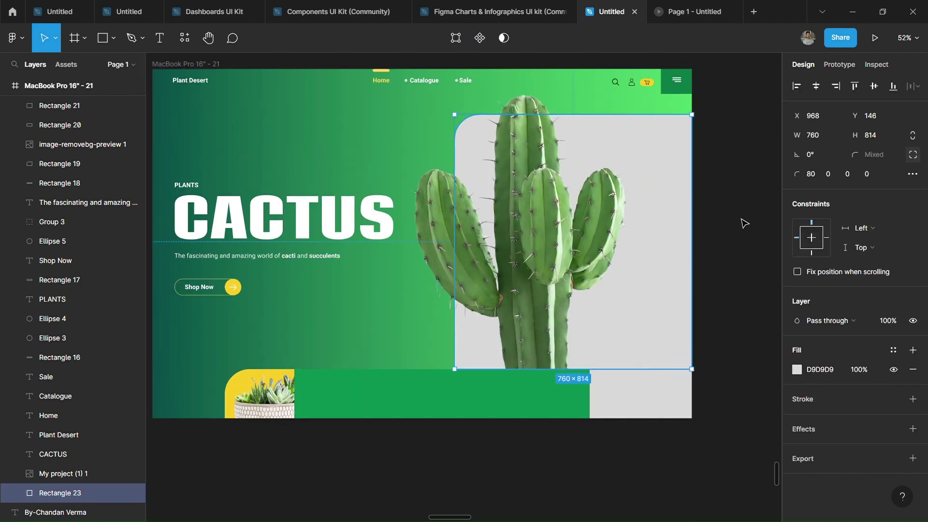
# Step: Switch the panel fill to a horizontal linear gradient with a more opaque green end stop
pyautogui.click(797, 369)
pyautogui.click(656, 203)
pyautogui.click(665, 220)
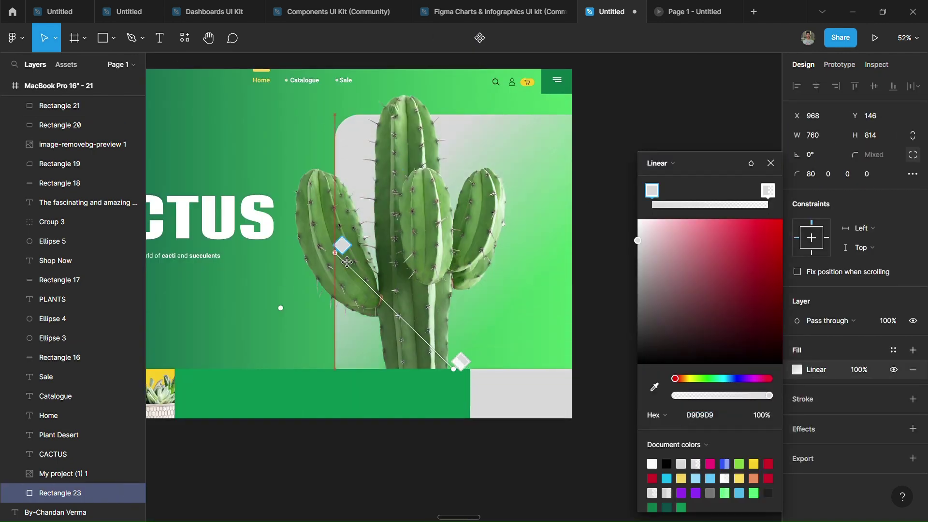
pyautogui.moveTo(454, 369); pyautogui.dragTo(582, 249)
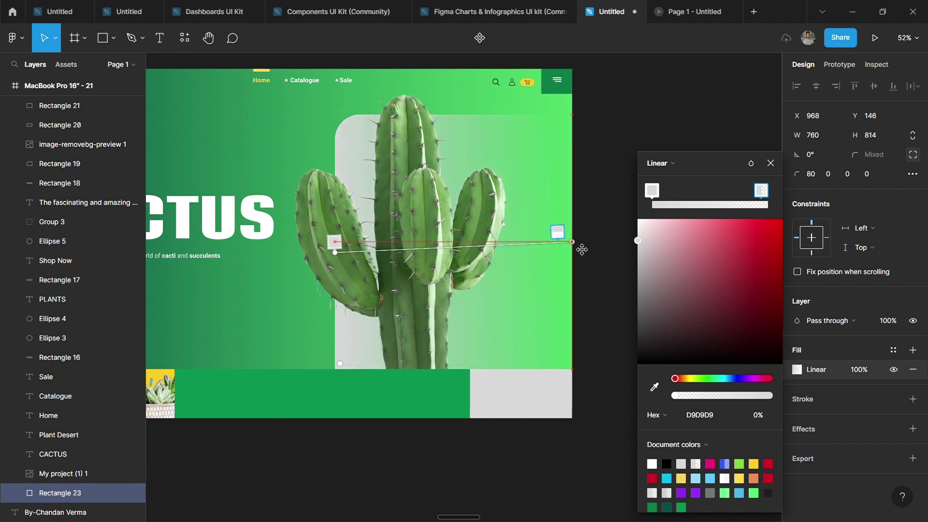
pyautogui.moveTo(335, 253); pyautogui.dragTo(335, 241)
pyautogui.click(699, 378)
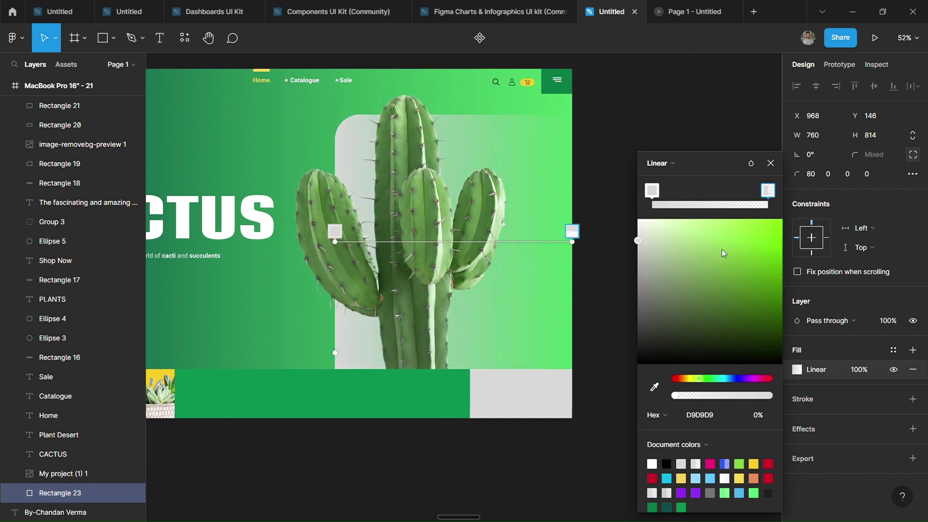
pyautogui.click(730, 227)
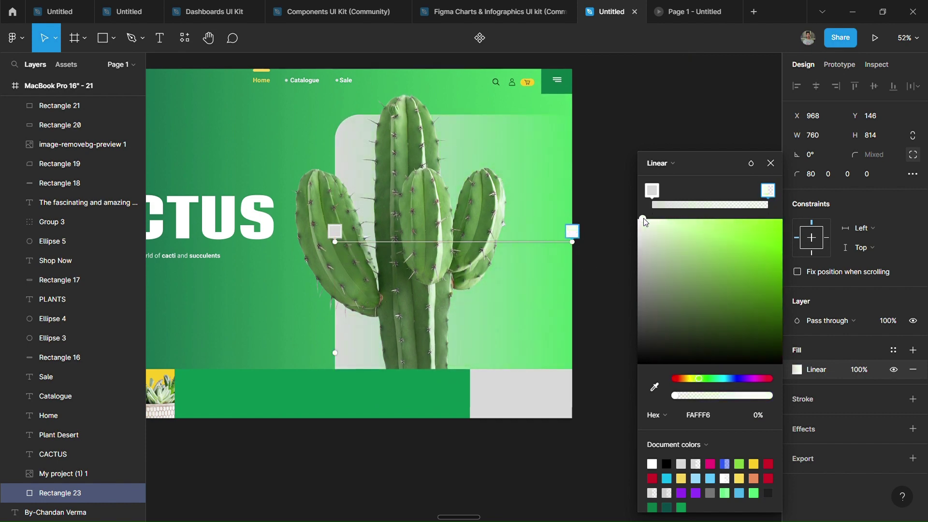
pyautogui.moveTo(676, 395); pyautogui.dragTo(743, 397)
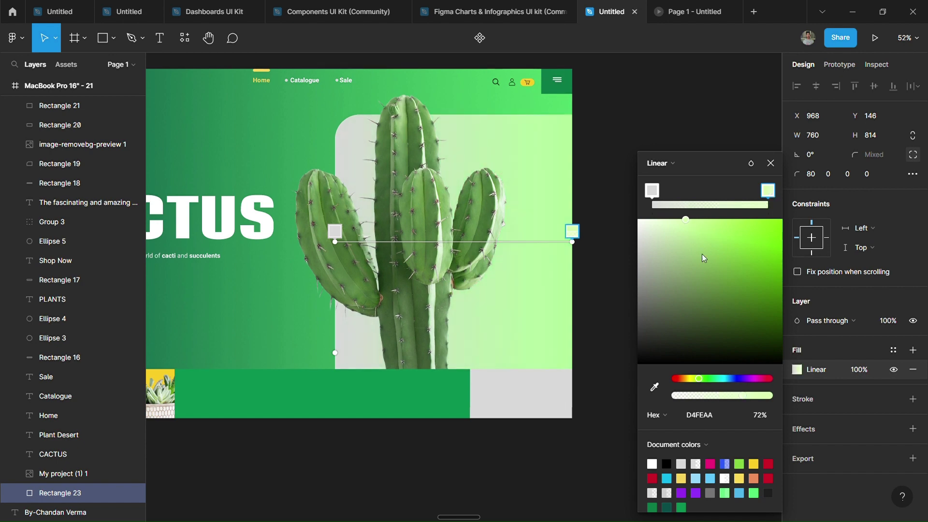
# Step: Make the left gradient stop pale green and the right stop a brighter green
pyautogui.click(652, 190)
pyautogui.moveTo(668, 225); pyautogui.dragTo(684, 234)
pyautogui.click(769, 190)
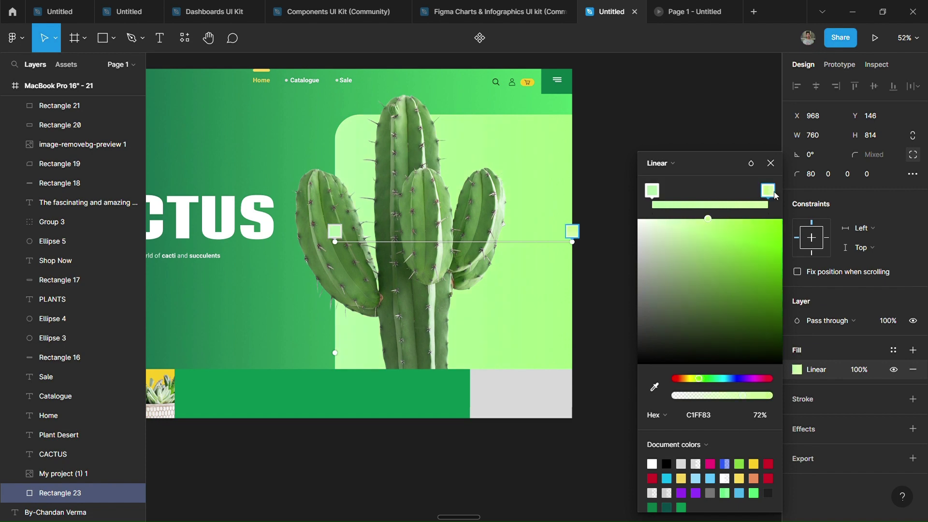
pyautogui.moveTo(740, 248)
pyautogui.mouseDown()
pyautogui.moveTo(727, 224)
pyautogui.moveTo(673, 232)
pyautogui.mouseUp()
pyautogui.click(653, 190)
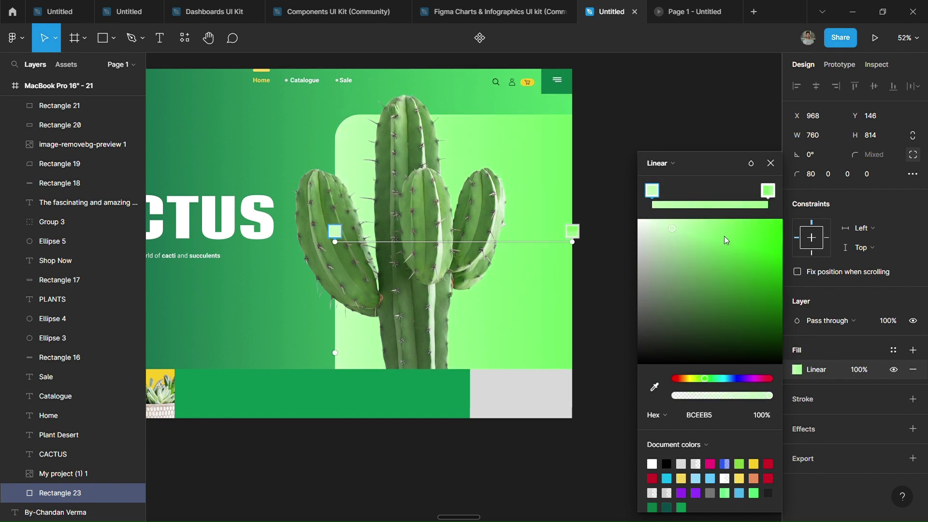
pyautogui.click(768, 190)
pyautogui.moveTo(736, 241); pyautogui.dragTo(696, 227)
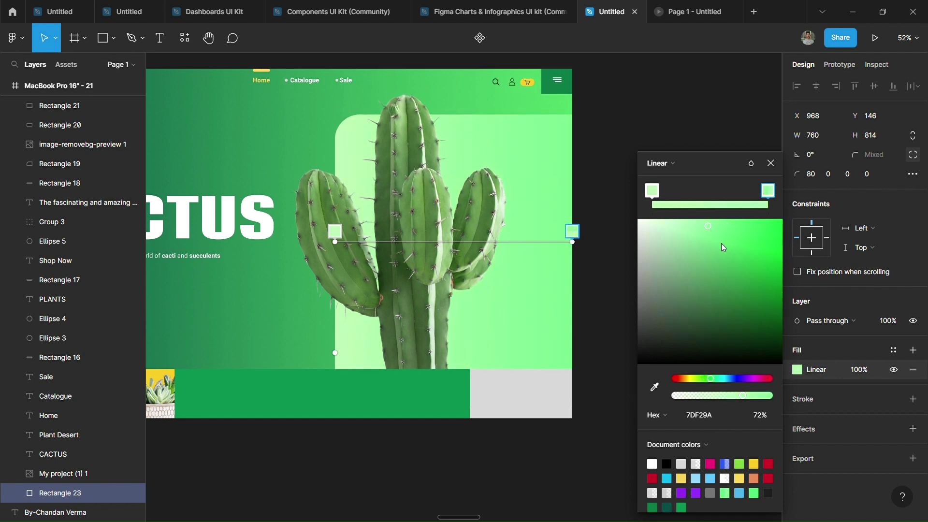
# Step: Review the panel's gradient fill once more and finish editing it
pyautogui.click(771, 163)
pyautogui.scroll(2, 725, 270)
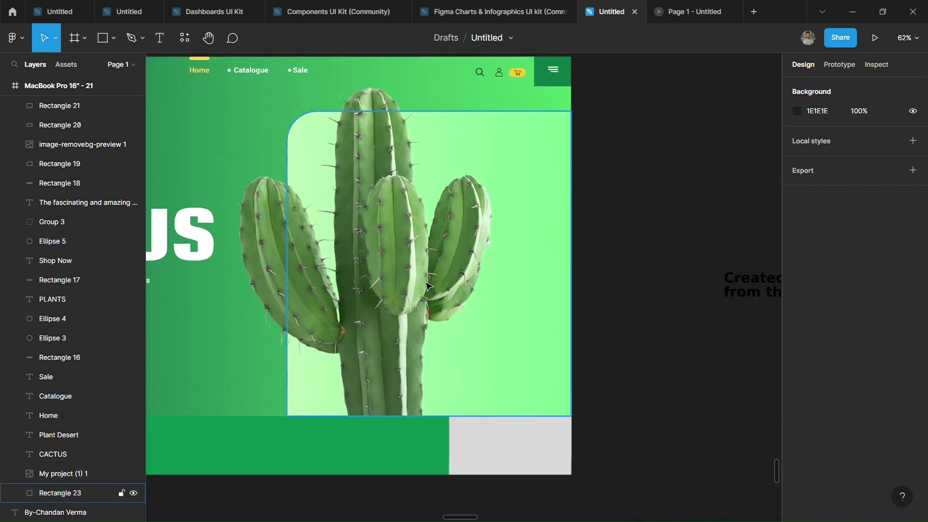
pyautogui.click(564, 275)
pyautogui.click(797, 370)
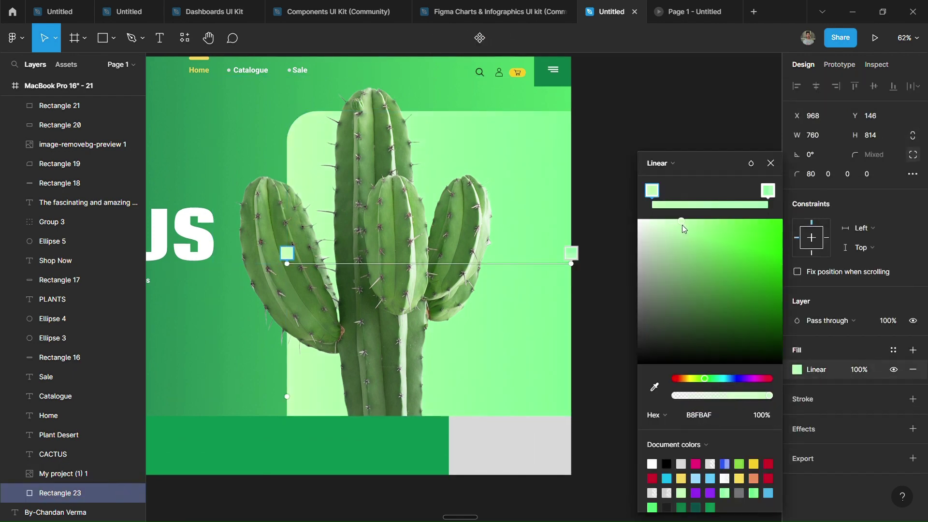
pyautogui.click(648, 208)
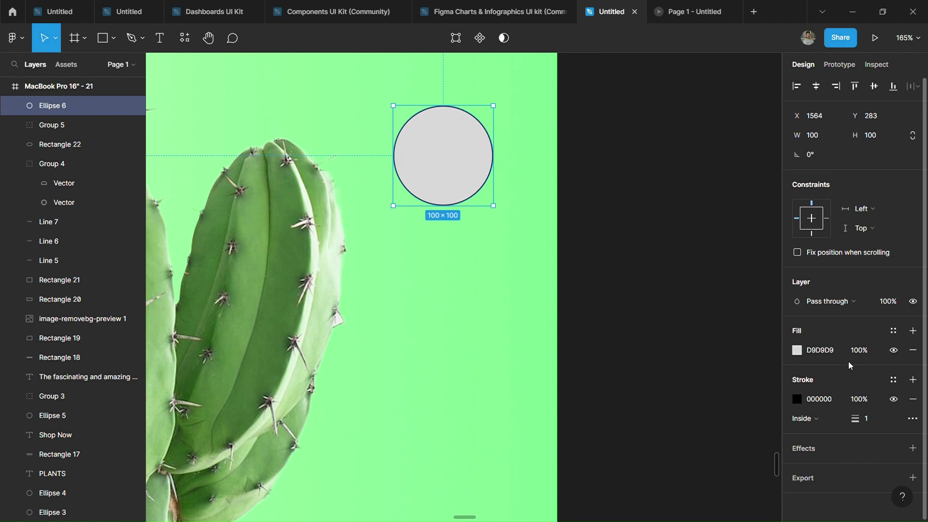
# Step: Turn the new circle into a smaller unfilled ring with a 4 px centred outline
pyautogui.click(894, 350)
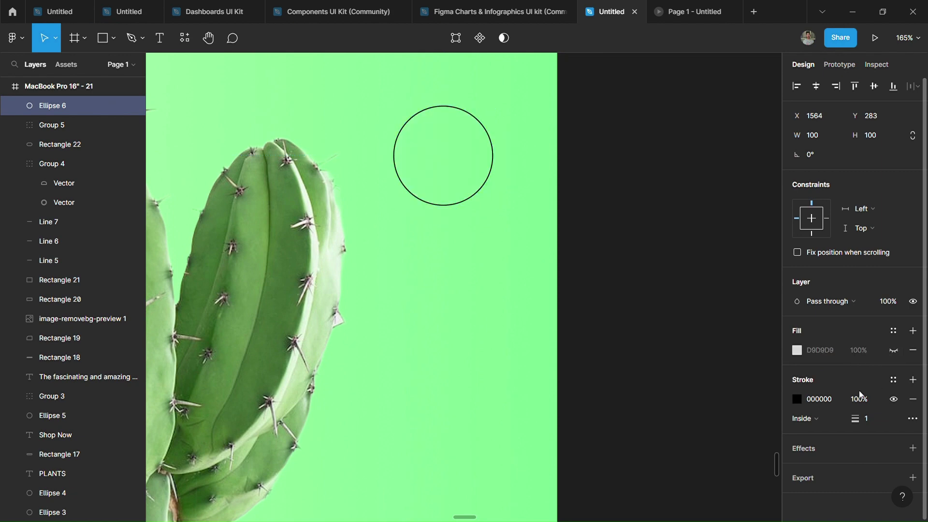
pyautogui.click(866, 418)
pyautogui.write('4')
pyautogui.moveTo(394, 106); pyautogui.dragTo(431, 143)
pyautogui.scroll(5, 444, 153)
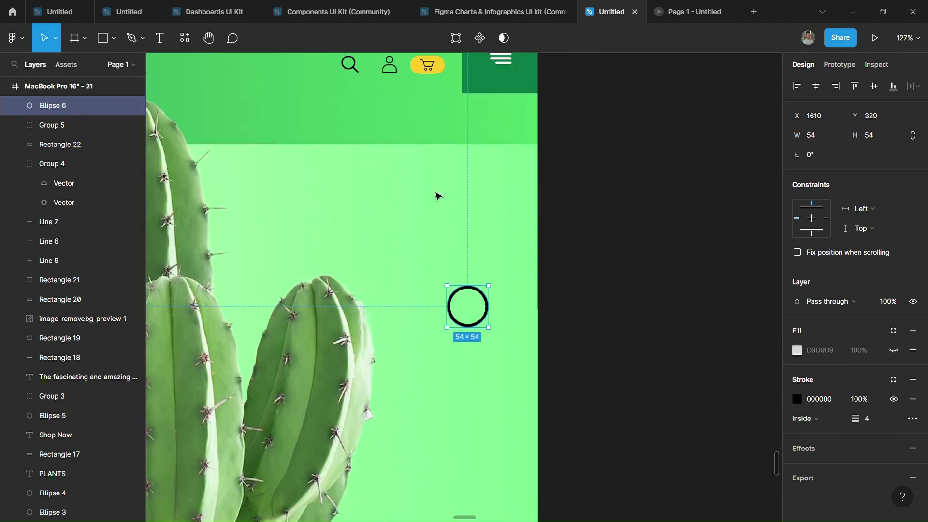
pyautogui.click(805, 418)
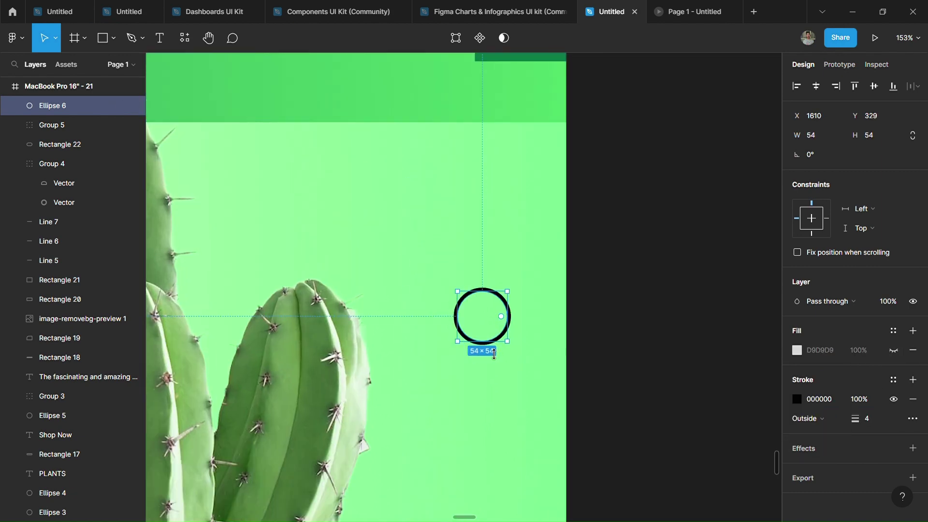
pyautogui.click(805, 418)
pyautogui.click(804, 387)
pyautogui.scroll(3, 488, 363)
# Step: Draw a 23 × 23 white dot centred inside the ring
pyautogui.press('o')
pyautogui.moveTo(418, 225); pyautogui.dragTo(550, 352)
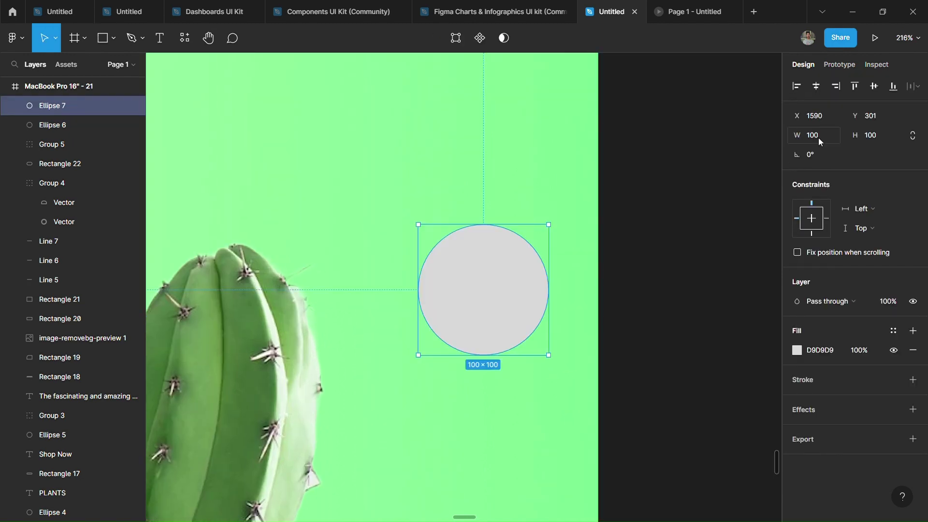
pyautogui.click(914, 135)
pyautogui.moveTo(798, 135); pyautogui.dragTo(720, 140)
pyautogui.moveTo(434, 239); pyautogui.dragTo(480, 296)
pyautogui.click(797, 350)
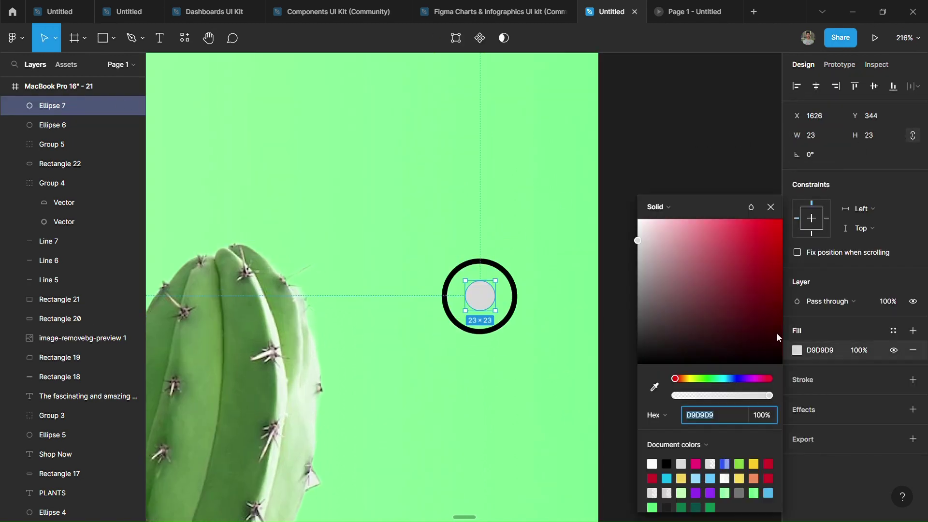
pyautogui.click(687, 438)
pyautogui.press('Escape')
pyautogui.press('Tab')
# Step: Make the ring's outline white and move the ring and dot up together
pyautogui.click(797, 403)
pyautogui.click(686, 437)
pyautogui.press('Escape')
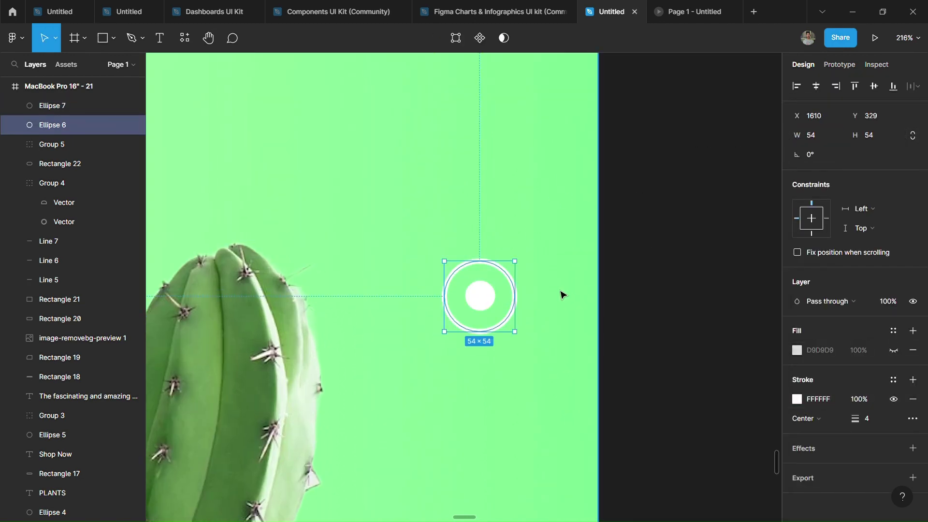
pyautogui.keyDown('shift'); pyautogui.click(480, 296); pyautogui.keyUp('shift')
pyautogui.moveTo(478, 304); pyautogui.dragTo(488, 242)
pyautogui.scroll(-5, 572, 237)
pyautogui.scroll(2, 572, 237)
# Step: Duplicate the dot beneath the ring, centred, and repeat to add more dots
pyautogui.click(516, 233)
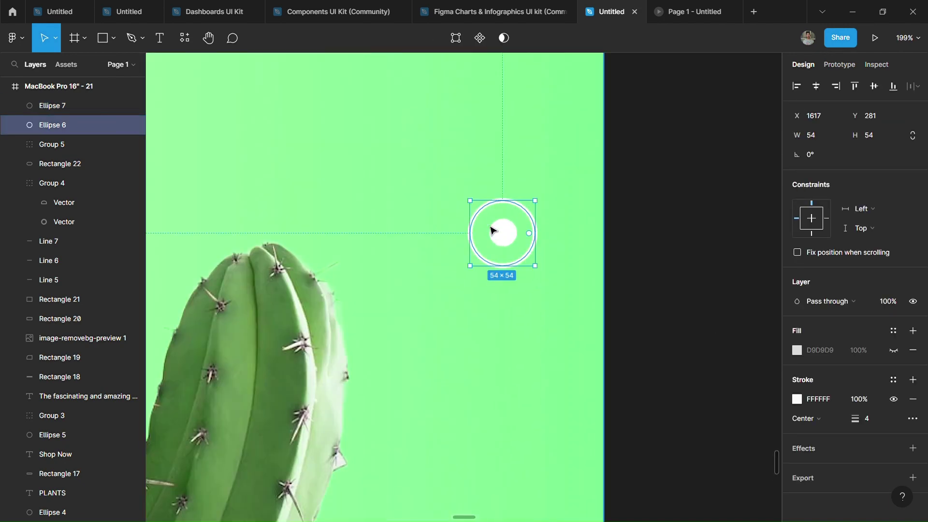
pyautogui.scroll(5, 502, 232)
pyautogui.keyDown('shift'); pyautogui.click(508, 244); pyautogui.keyUp('shift')
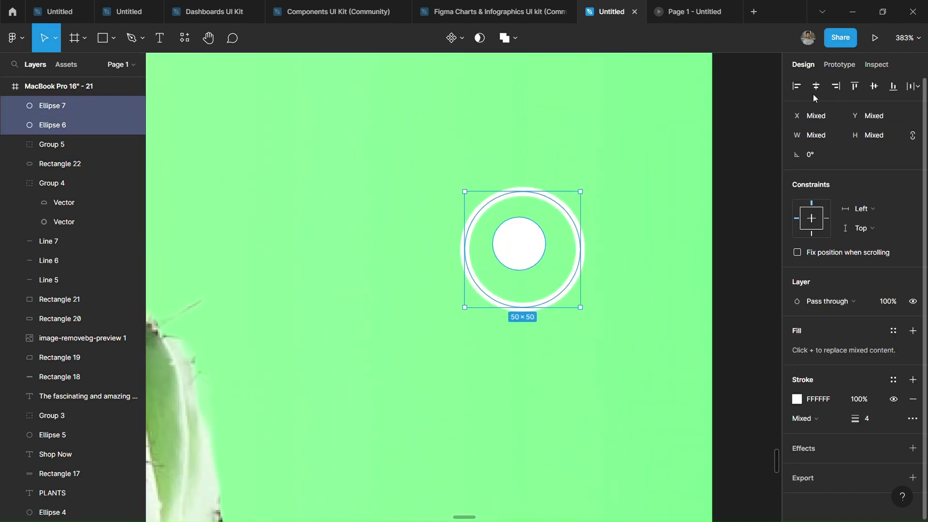
pyautogui.press('Escape')
pyautogui.moveTo(539, 265); pyautogui.dragTo(539, 398)
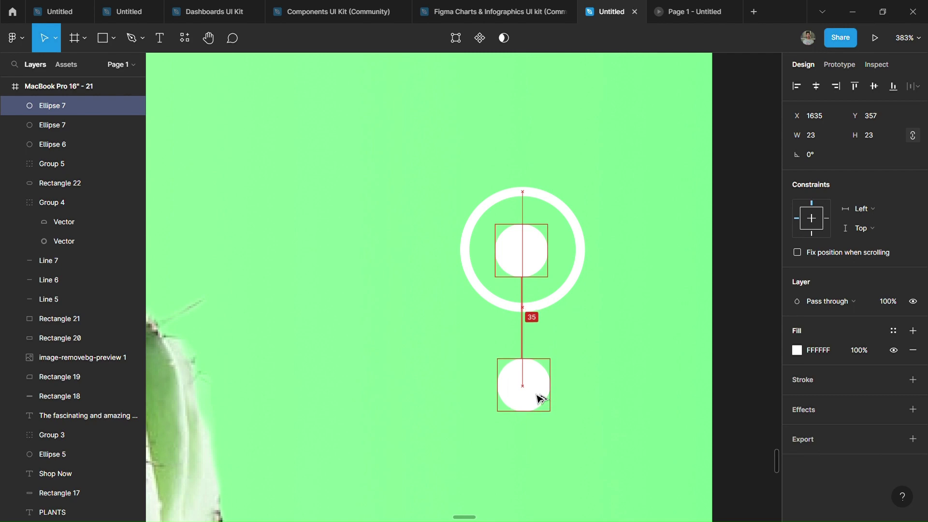
pyautogui.click(816, 86)
pyautogui.click(524, 386)
pyautogui.scroll(-3, 529, 406)
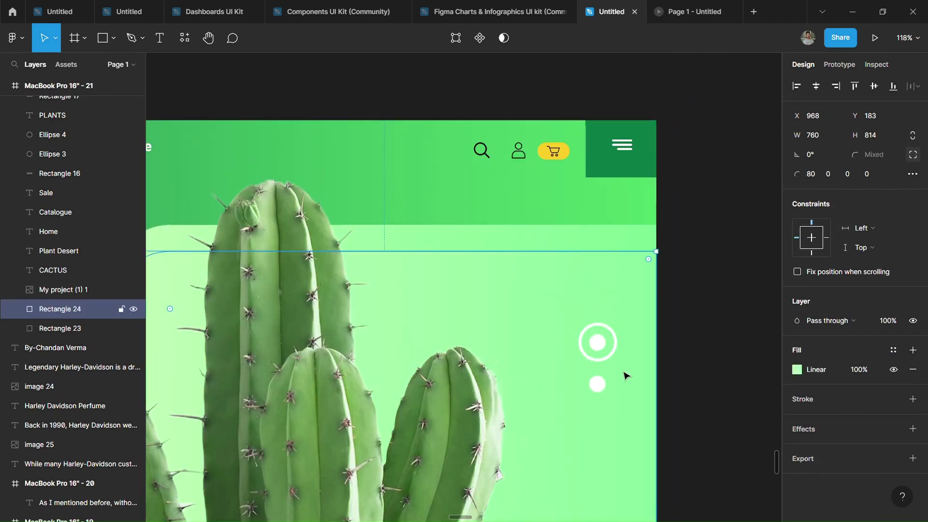
pyautogui.hotkey('ctrl', 'd')
pyautogui.hotkey('ctrl', 'd')
pyautogui.hotkey('ctrl', 'd')
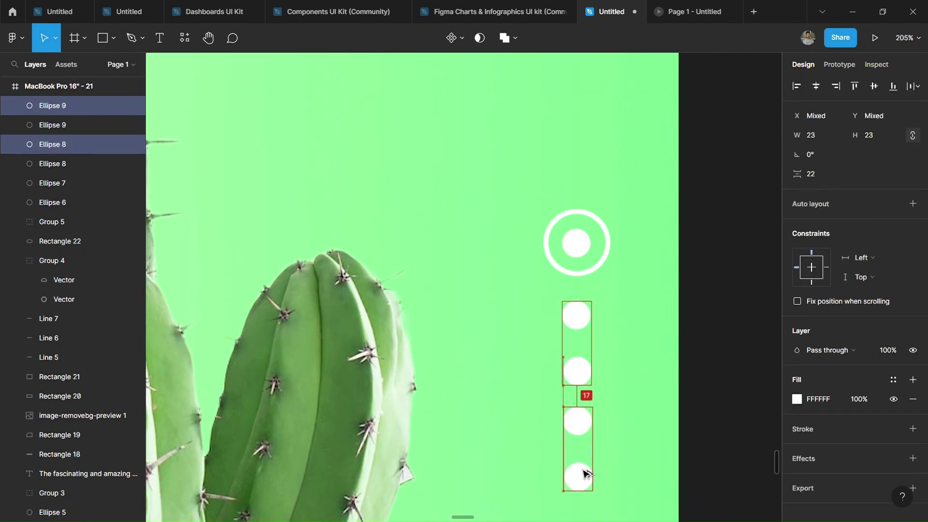
# Step: Nudge the dot column down and right onto the panel's right edge
pyautogui.scroll(-3, 586, 474)
pyautogui.keyDown('shift'); pyautogui.click(623, 187); pyautogui.keyUp('shift')
pyautogui.scroll(-5, 725, 238)
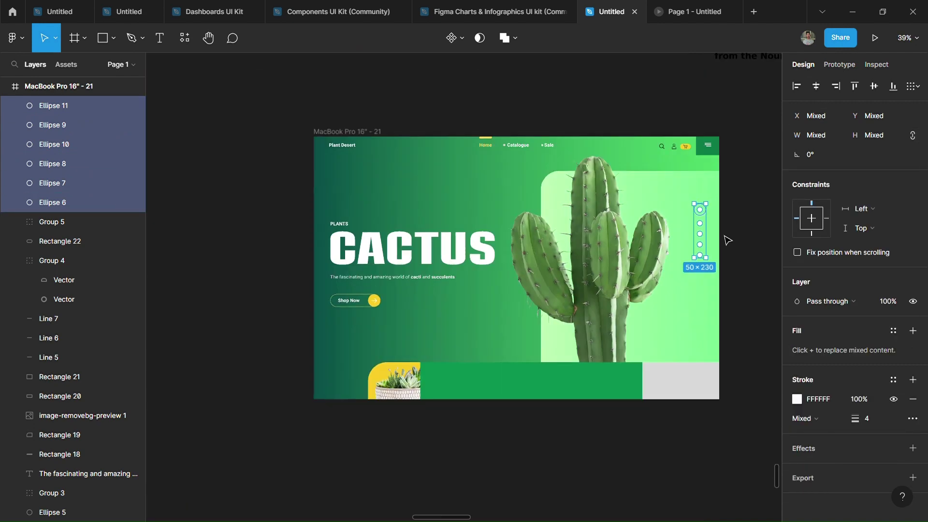
pyautogui.scroll(3, 636, 326)
pyautogui.hotkey('shift', 'Down')
pyautogui.hotkey('shift', 'Down')
pyautogui.hotkey('shift', 'Down')
pyautogui.hotkey('shift', 'Down')
pyautogui.hotkey('shift', 'Down')
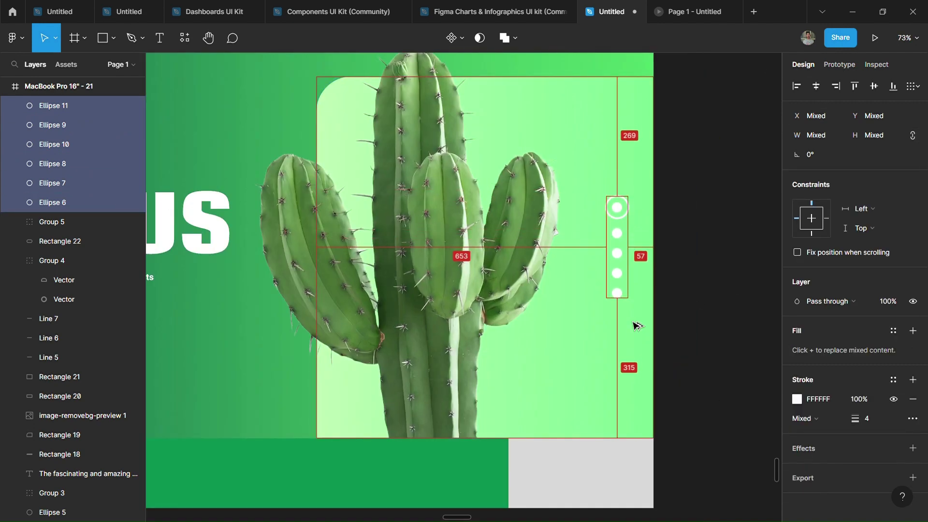
pyautogui.hotkey('shift', 'Down')
pyautogui.hotkey('shift', 'Down')
pyautogui.hotkey('shift', 'Down')
pyautogui.press('Down')
pyautogui.press('Down')
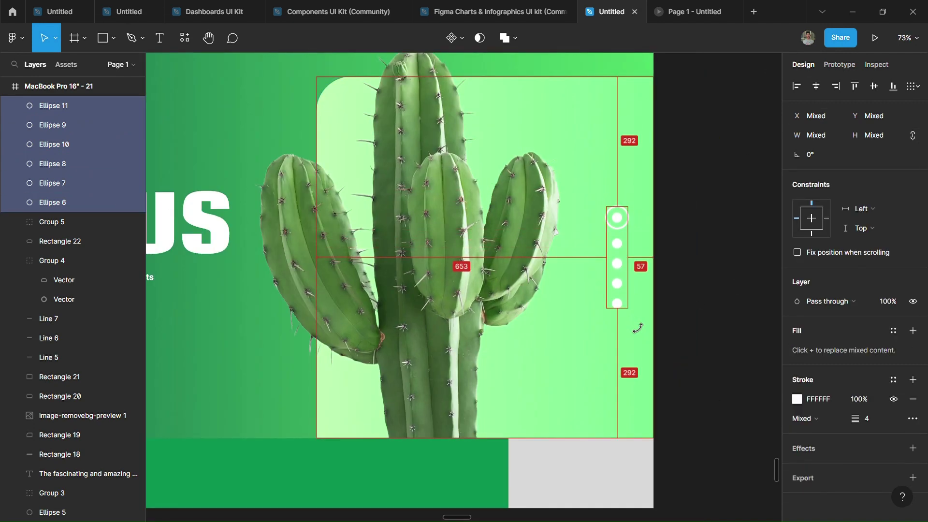
pyautogui.scroll(-5, 638, 328)
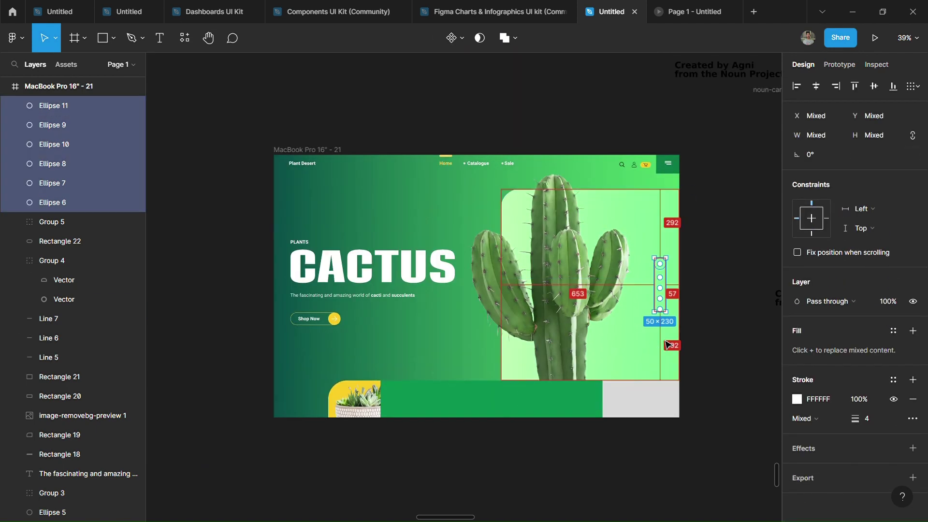
pyautogui.hotkey('shift', 'Right')
pyautogui.hotkey('shift', 'Right')
pyautogui.hotkey('shift', 'Right')
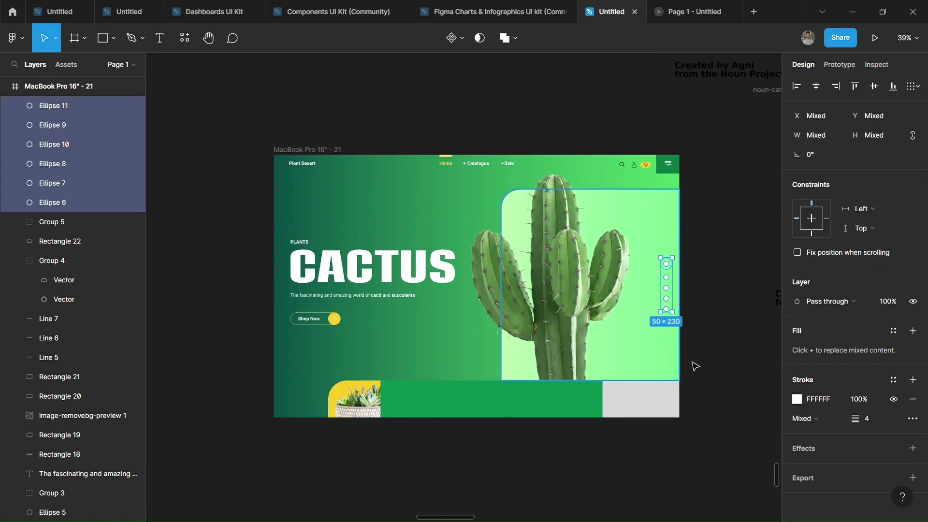
# Step: Resize the four lower dots to 16 and centre the whole indicator vertically
pyautogui.click(695, 366)
pyautogui.scroll(5, 696, 309)
pyautogui.moveTo(643, 348); pyautogui.dragTo(560, 186)
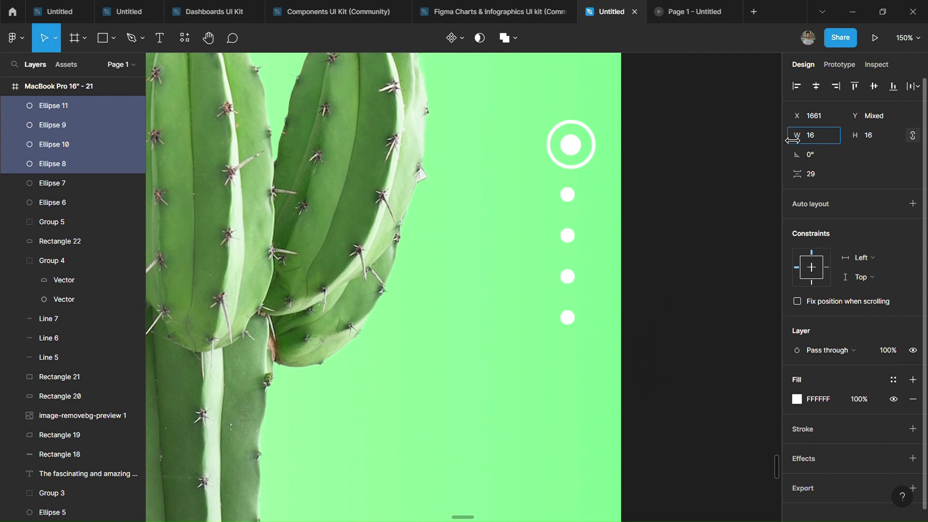
pyautogui.hotkey('ctrl', 'alt', 'v')
pyautogui.moveTo(710, 158); pyautogui.dragTo(590, 116)
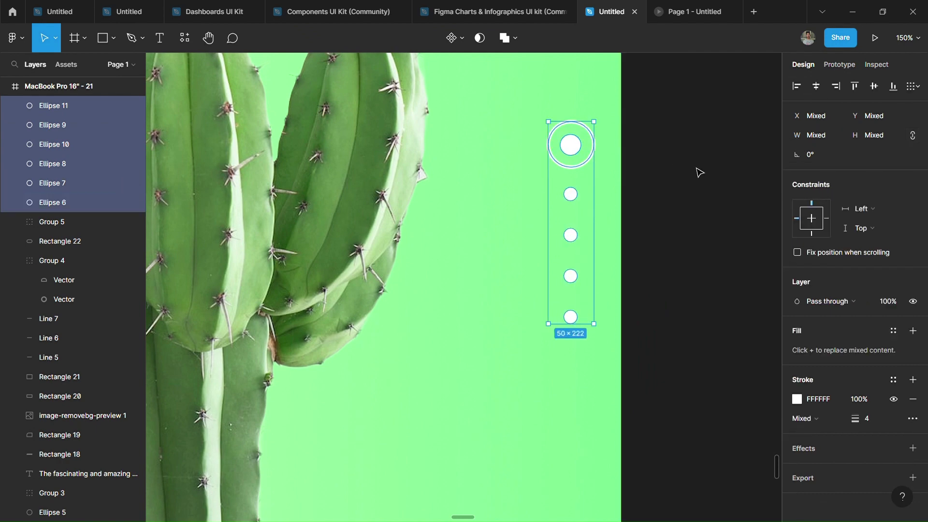
pyautogui.scroll(-3, 683, 216)
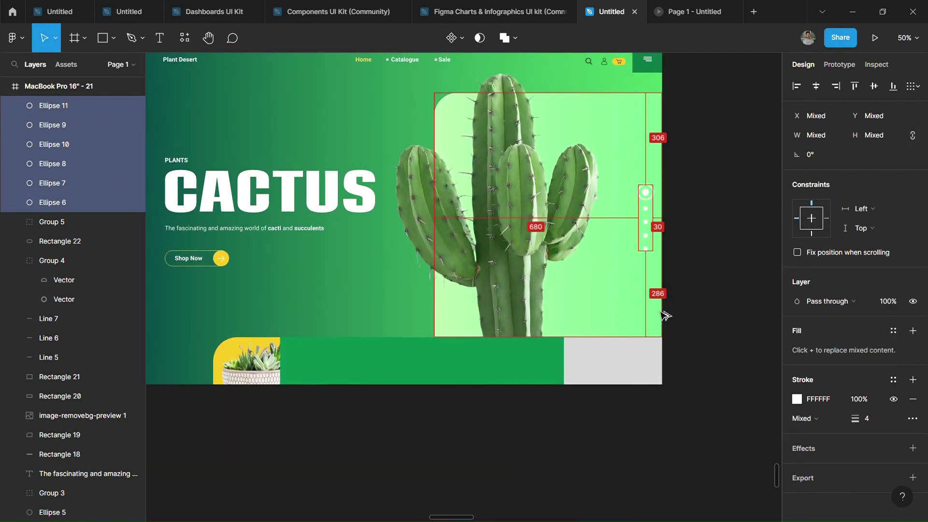
pyautogui.press('Up')
pyautogui.press('Up')
pyautogui.press('Up')
pyautogui.press('Up')
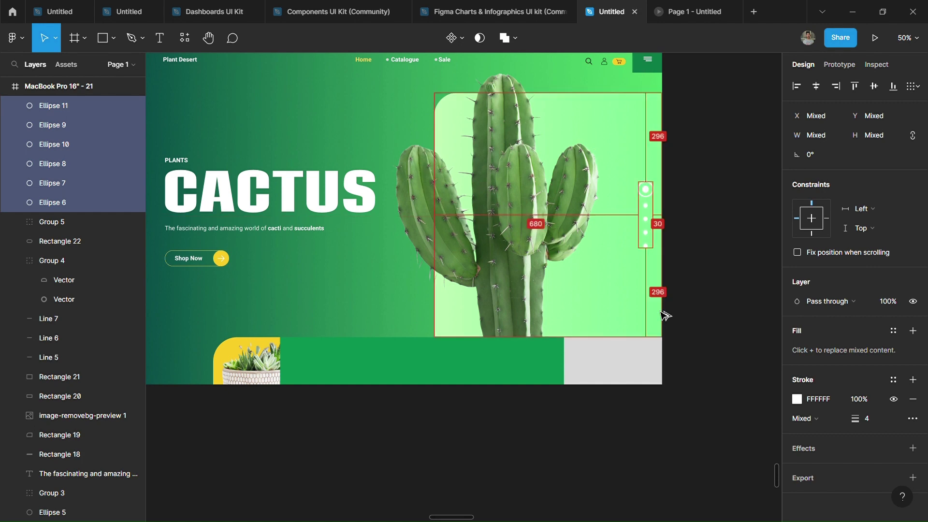
pyautogui.click(679, 324)
pyautogui.hotkey('shift', '1')
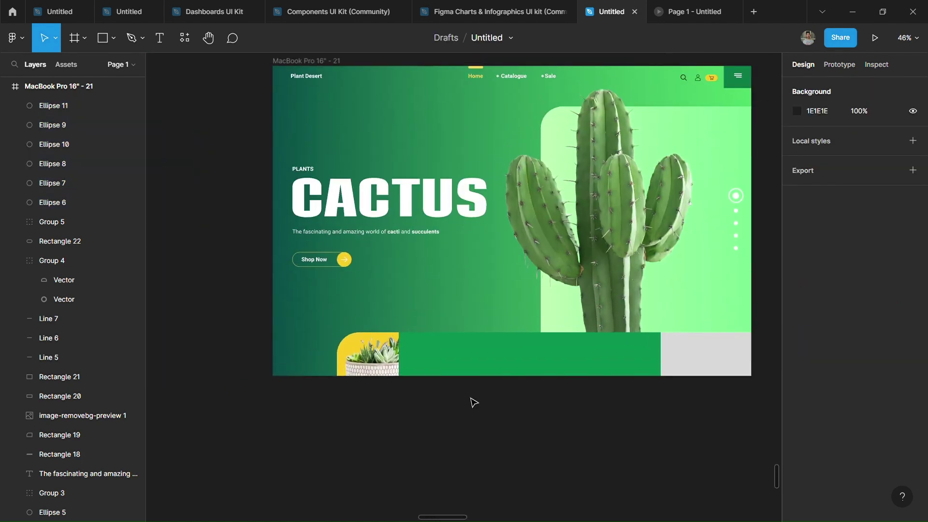
# Step: Recolour the grey bottom-right block (Rectangle 20) to a light green fill
pyautogui.click(705, 353)
pyautogui.hotkey('shift', '2')
pyautogui.click(797, 350)
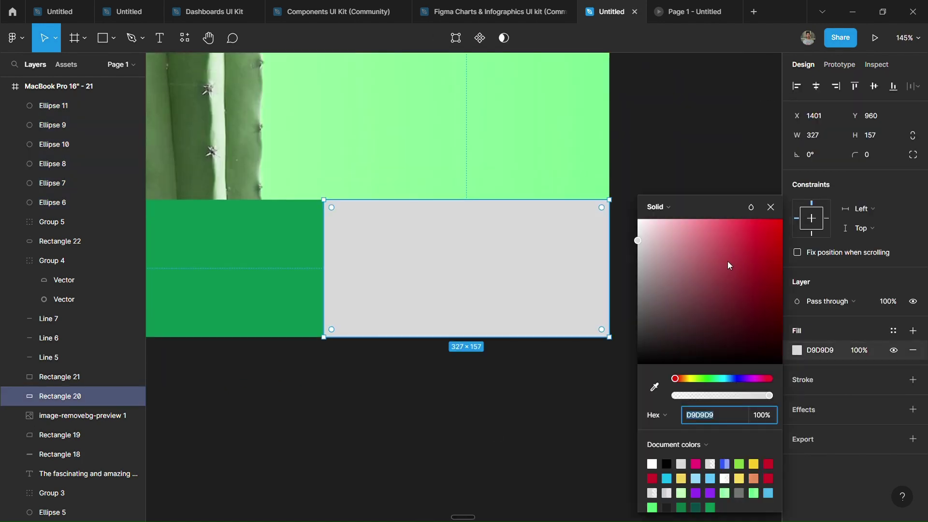
pyautogui.moveTo(737, 240); pyautogui.dragTo(703, 222)
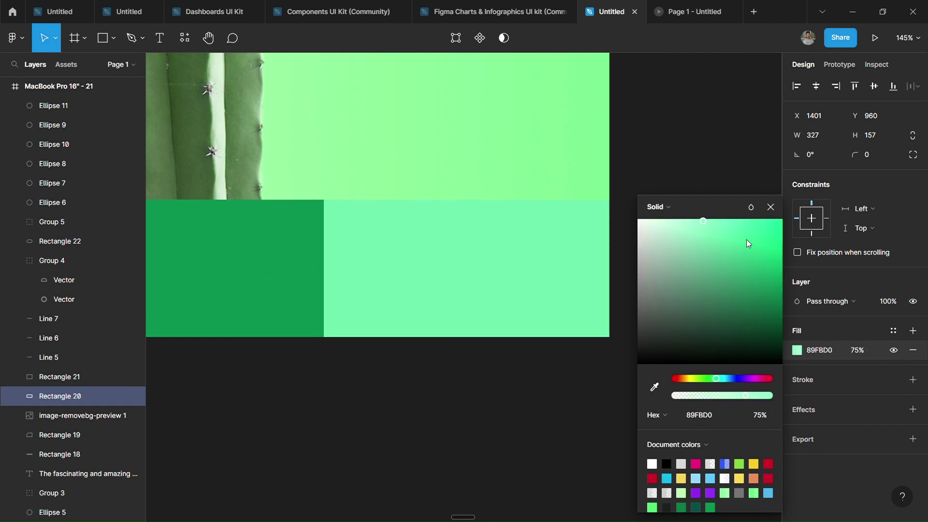
pyautogui.moveTo(749, 243); pyautogui.dragTo(712, 222)
pyautogui.click(705, 305)
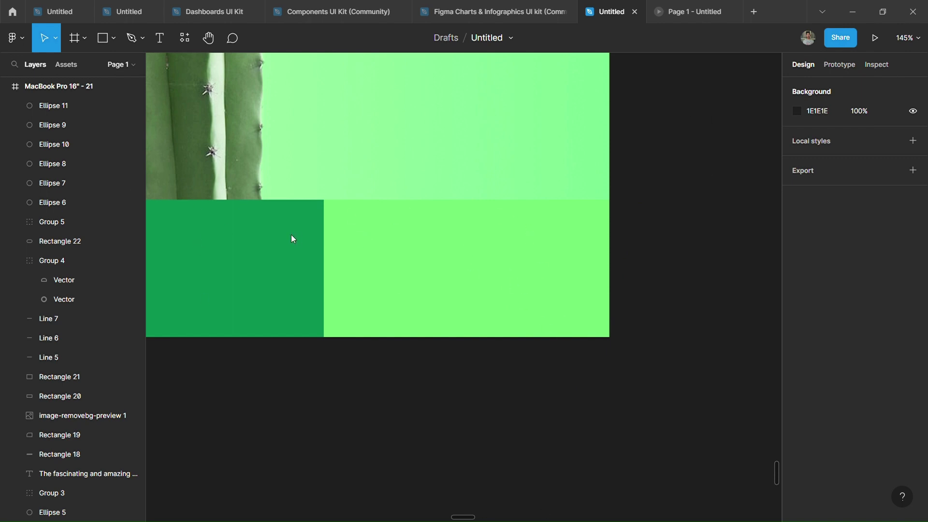
# Step: Resize the Facebook, Instagram and Twitter icons to 57 px and space them evenly
pyautogui.scroll(-5, 574, 387)
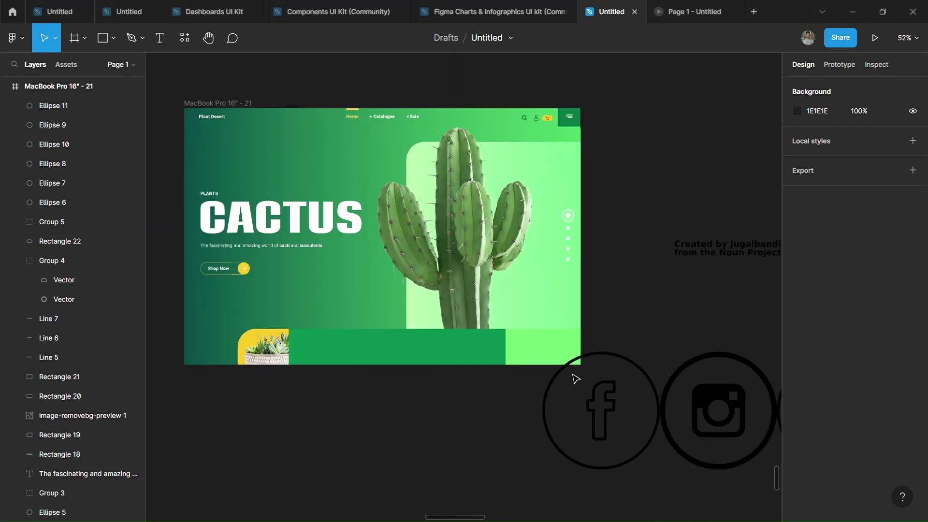
pyautogui.moveTo(574, 377); pyautogui.dragTo(730, 421)
pyautogui.hscroll(5, 677, 435)
pyautogui.moveTo(625, 445); pyautogui.dragTo(363, 369)
pyautogui.scroll(5, 276, 352)
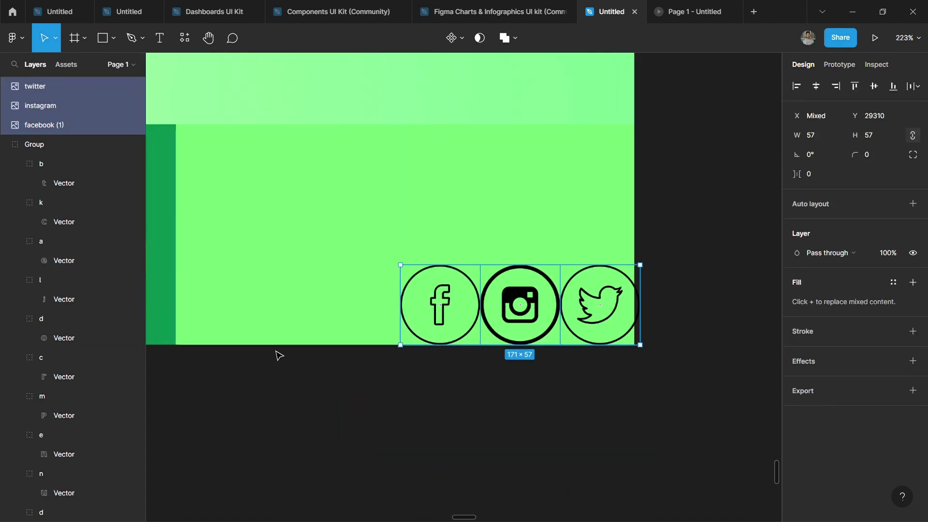
pyautogui.scroll(3, 440, 257)
pyautogui.scroll(-3, 491, 249)
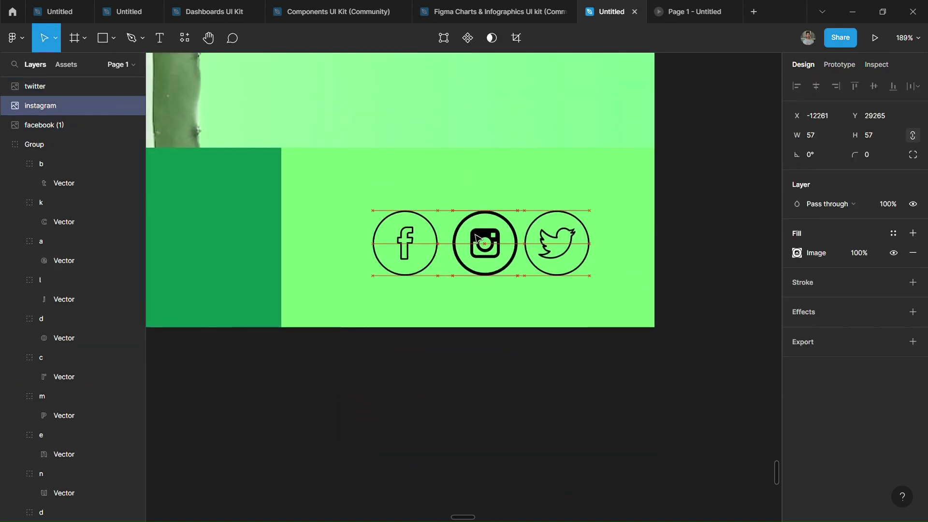
pyautogui.moveTo(492, 249); pyautogui.dragTo(476, 244)
pyautogui.keyDown('shift'); pyautogui.click(377, 241); pyautogui.keyUp('shift')
pyautogui.keyDown('shift'); pyautogui.click(556, 242); pyautogui.keyUp('shift')
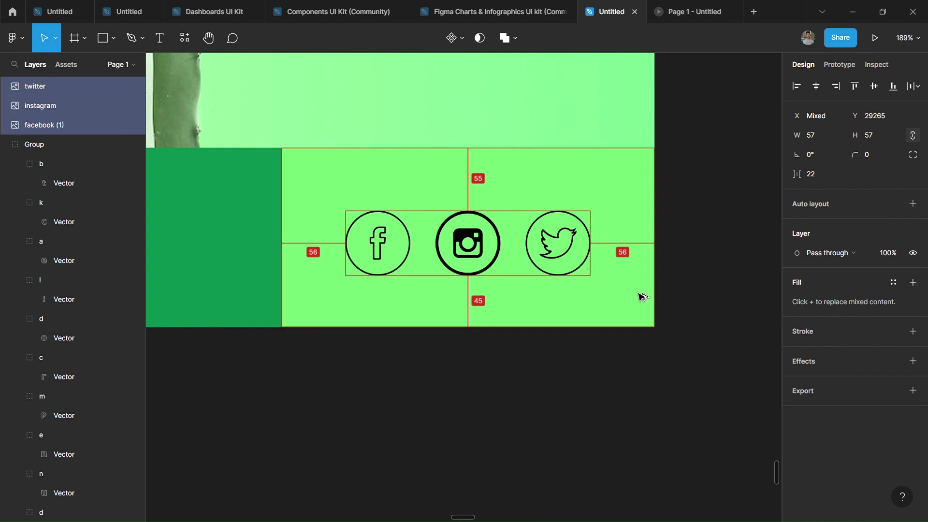
# Step: Close the Twitter icon's image-fill settings and view the whole MacBook frame
pyautogui.click(559, 237)
pyautogui.click(797, 253)
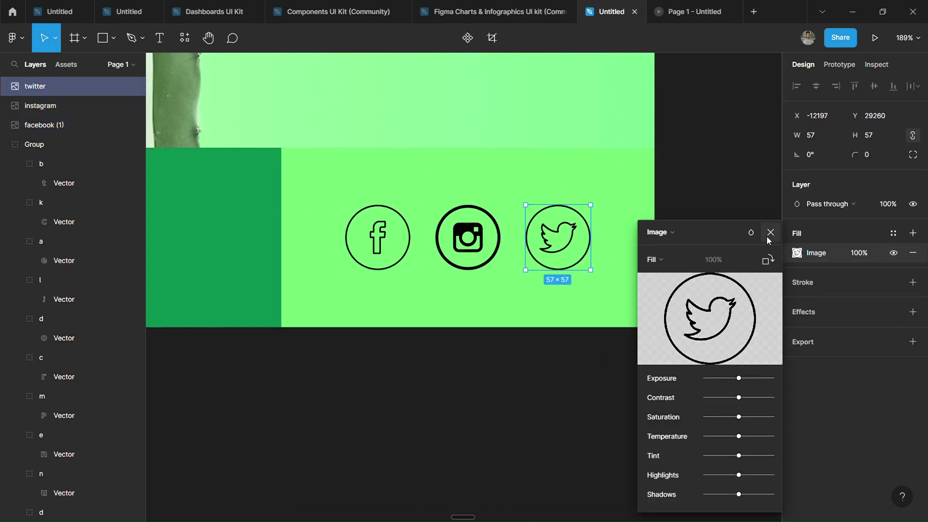
pyautogui.click(707, 278)
pyautogui.scroll(-10, 707, 278)
pyautogui.scroll(-3, 707, 285)
pyautogui.scroll(3, 667, 350)
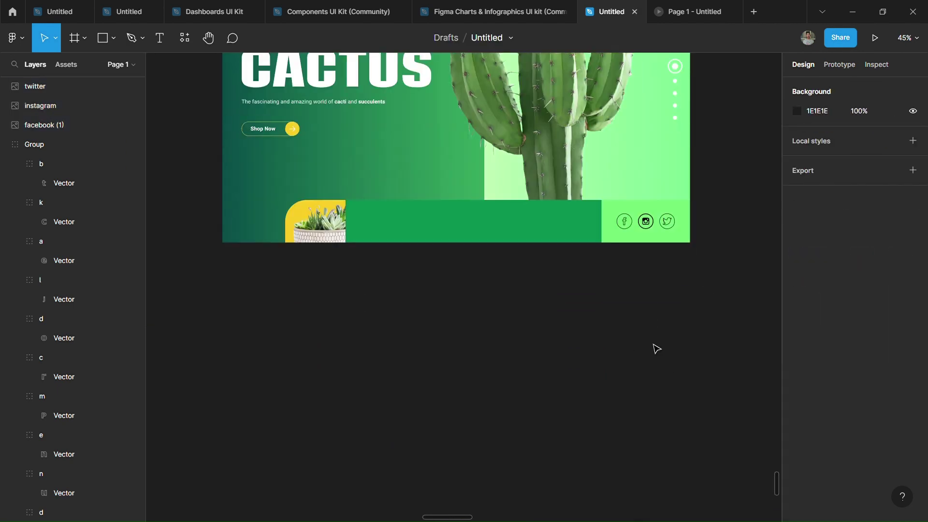
pyautogui.scroll(3, 655, 348)
pyautogui.hscroll(1, 655, 348)
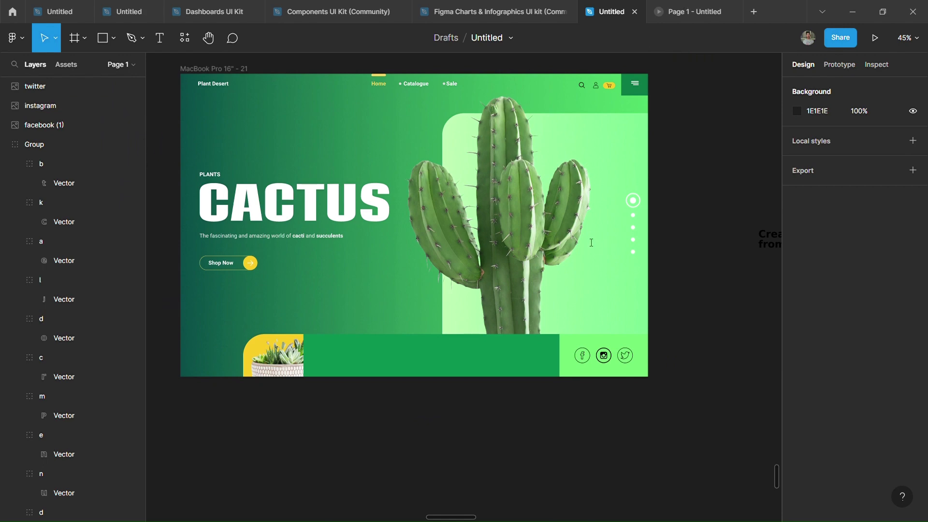
# Step: Wrap the description to a fixed width in the green bar and cut its later sentences
pyautogui.click(405, 370)
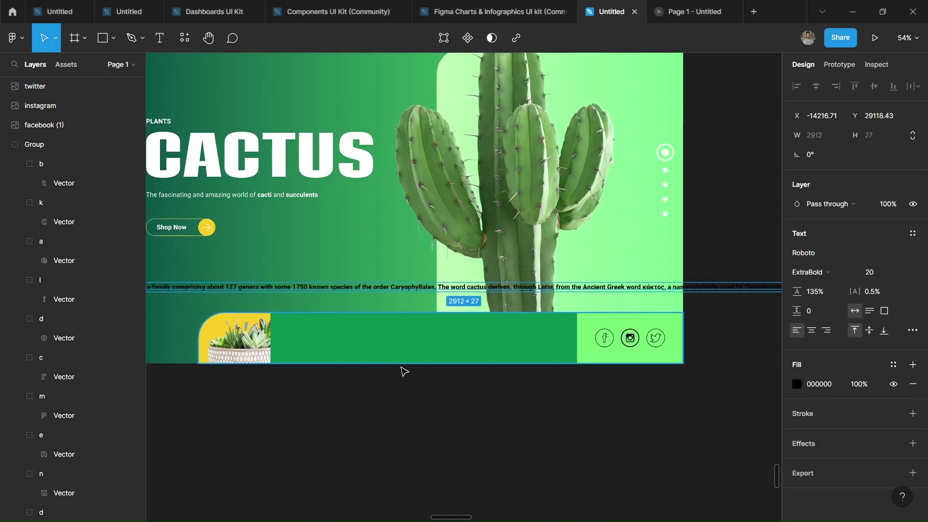
pyautogui.scroll(-5, 404, 371)
pyautogui.scroll(5, 258, 352)
pyautogui.hotkey('ctrl', 'z')
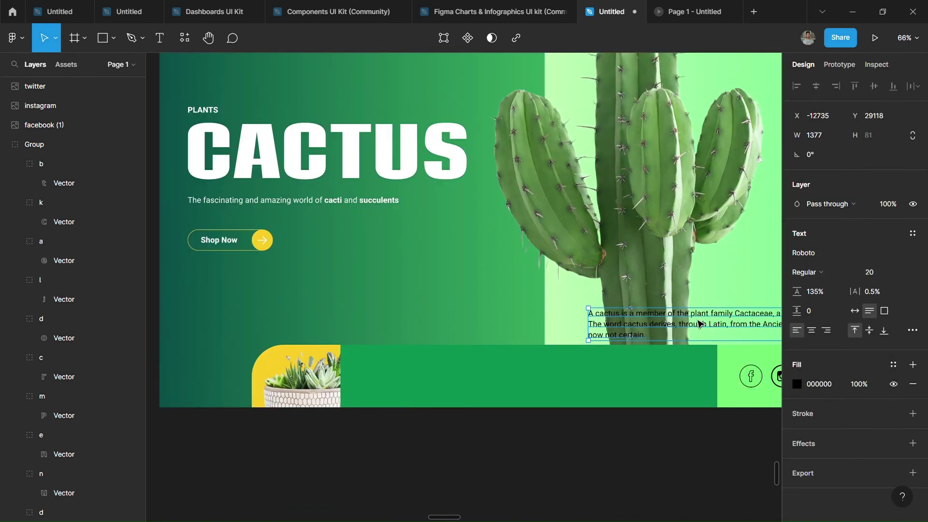
pyautogui.scroll(5, 444, 336)
pyautogui.hotkey('ctrl', 'z')
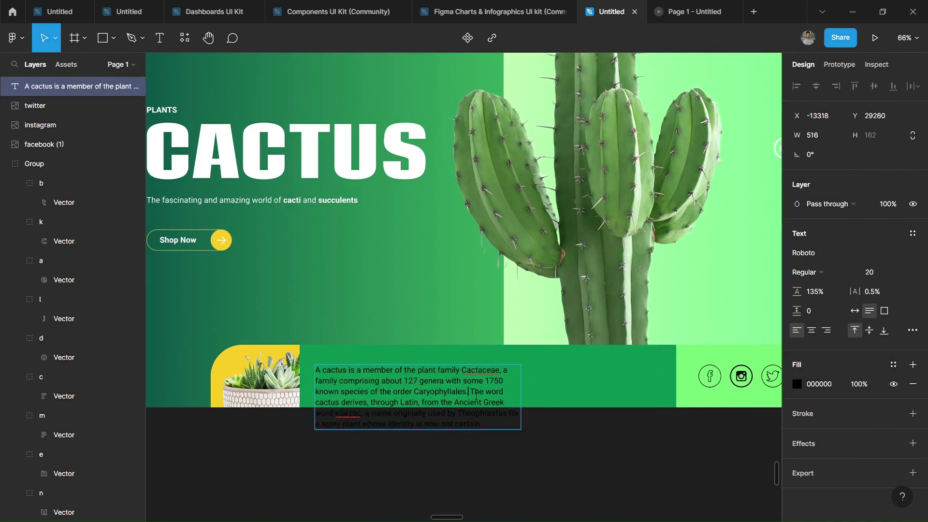
pyautogui.moveTo(471, 392); pyautogui.dragTo(486, 428)
pyautogui.press('BackSpace')
# Step: Paste the cut sentences as a second paragraph beside the first; make both FFFFFF white
pyautogui.doubleClick(475, 399)
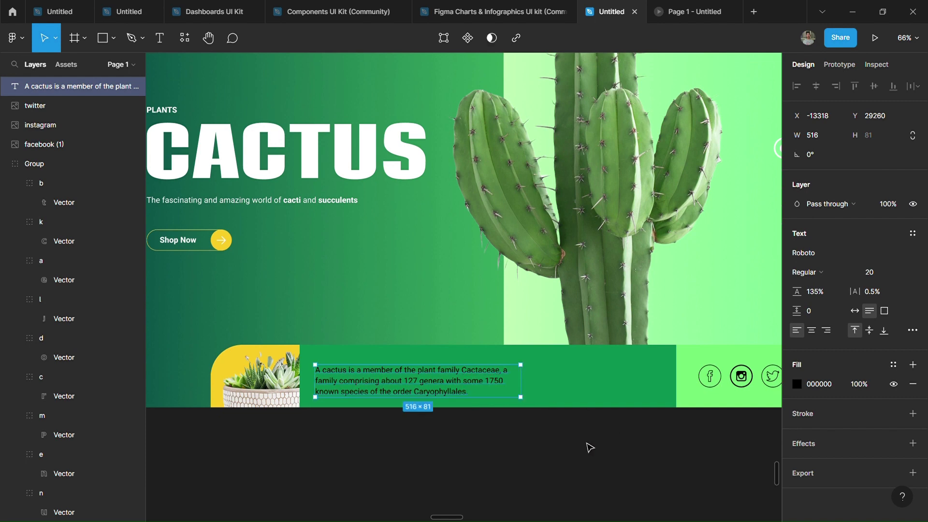
pyautogui.hotkey('ctrl', 'v')
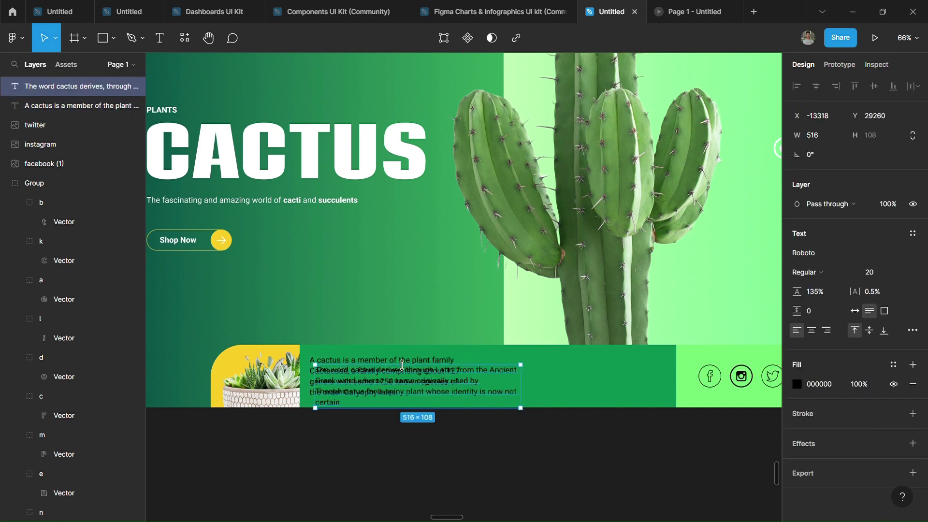
pyautogui.moveTo(403, 365); pyautogui.dragTo(560, 357)
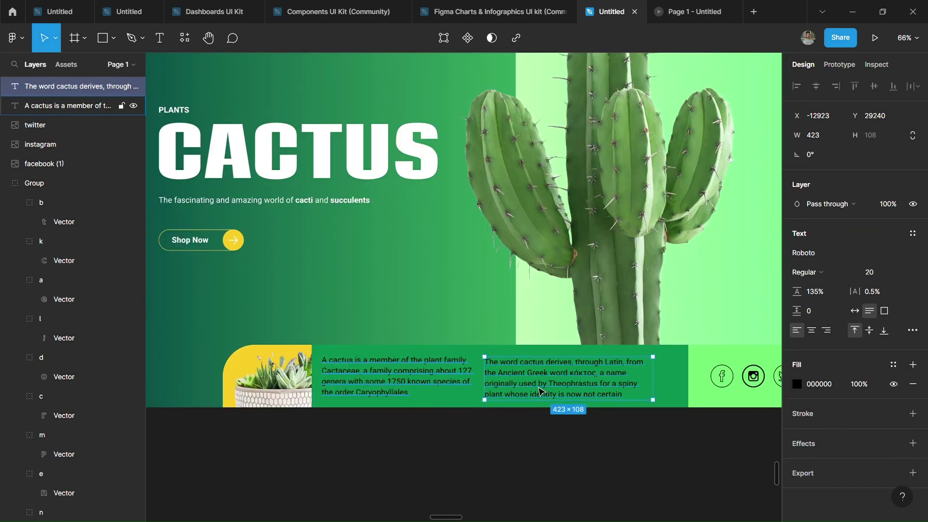
pyautogui.keyDown('shift'); pyautogui.click(396, 376); pyautogui.keyUp('shift')
pyautogui.click(797, 429)
pyautogui.hscroll(2, 644, 407)
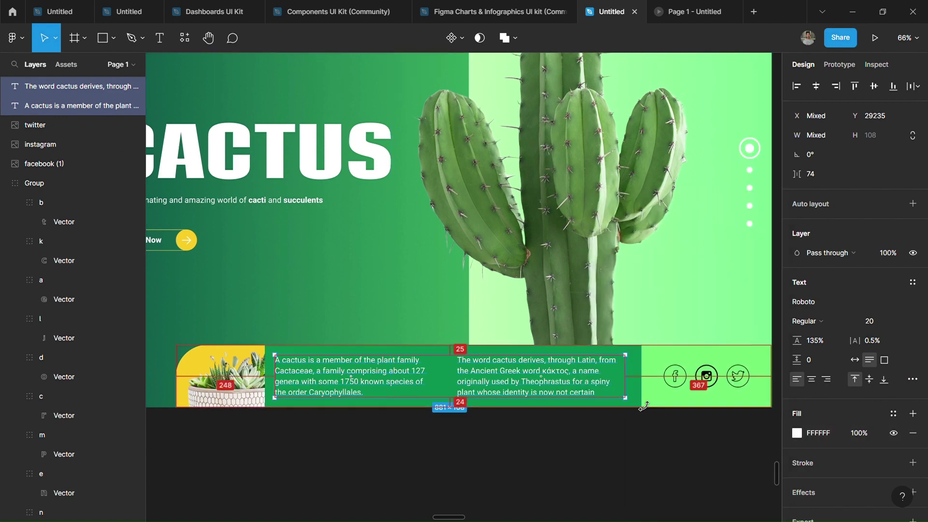
pyautogui.click(382, 440)
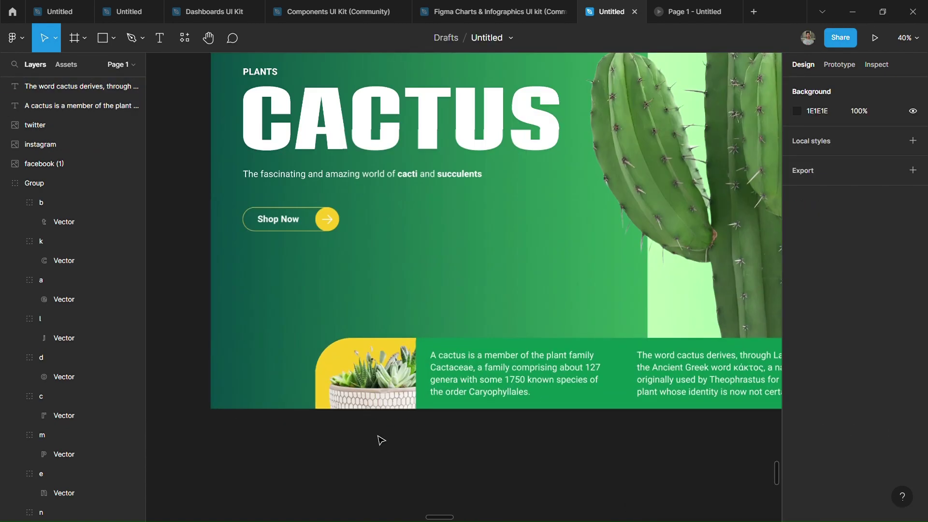
pyautogui.hscroll(-2, 358, 436)
# Step: Place the down arrow in the hero's lower-left corner and set its shaft stroke to 4
pyautogui.scroll(5, 334, 431)
pyautogui.moveTo(384, 146)
pyautogui.mouseDown()
pyautogui.moveTo(290, 317)
pyautogui.moveTo(356, 275)
pyautogui.moveTo(301, 379)
pyautogui.mouseUp()
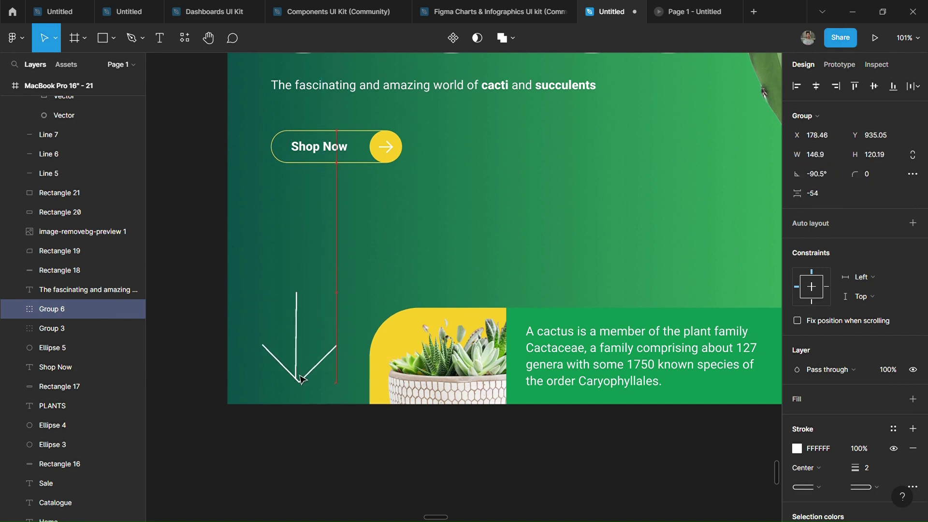
pyautogui.doubleClick(306, 317)
pyautogui.moveTo(853, 382); pyautogui.dragTo(857, 382)
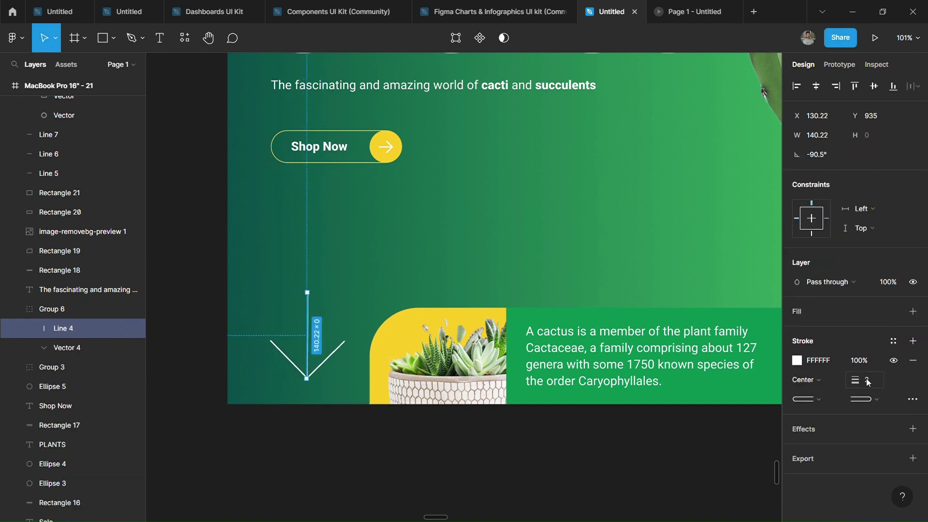
# Step: Shrink the V-shaped arrowhead and align its tip under the shaft
pyautogui.click(330, 356)
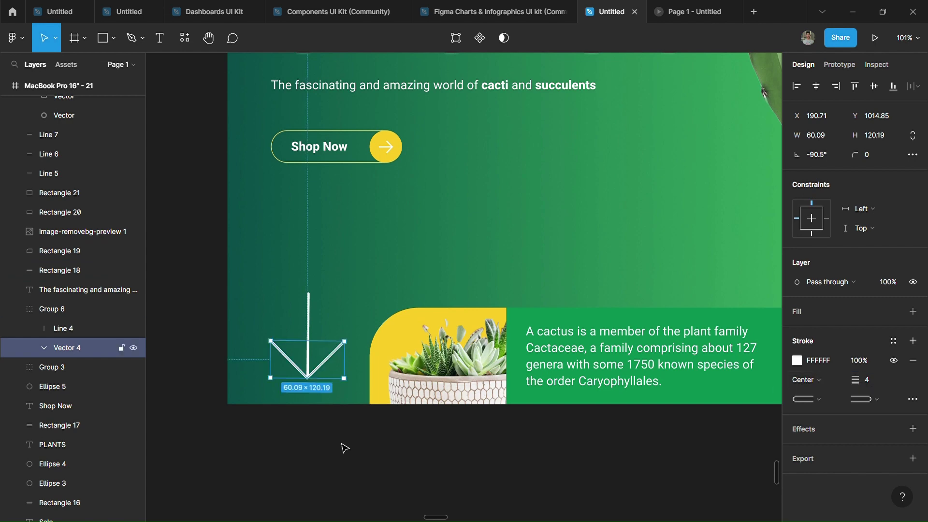
pyautogui.moveTo(289, 366); pyautogui.dragTo(318, 384)
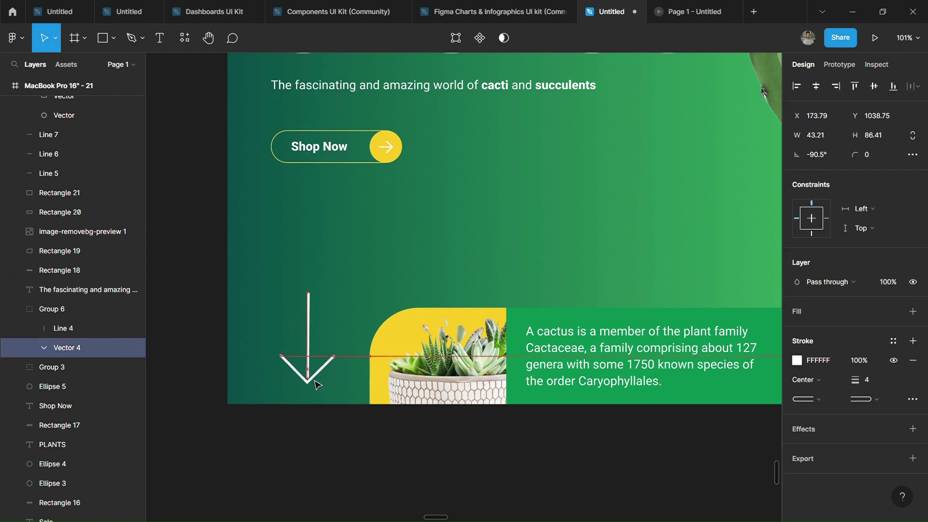
pyautogui.scroll(5, 317, 380)
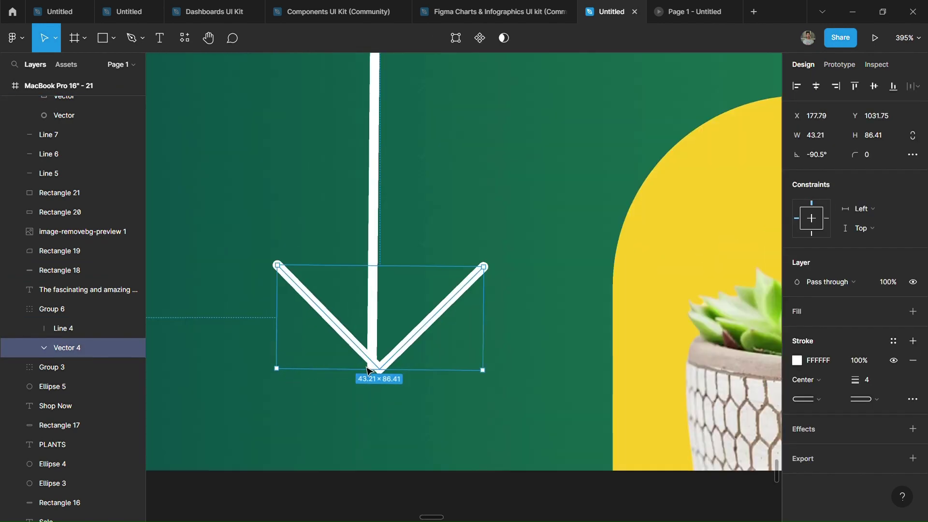
pyautogui.moveTo(401, 364); pyautogui.dragTo(394, 365)
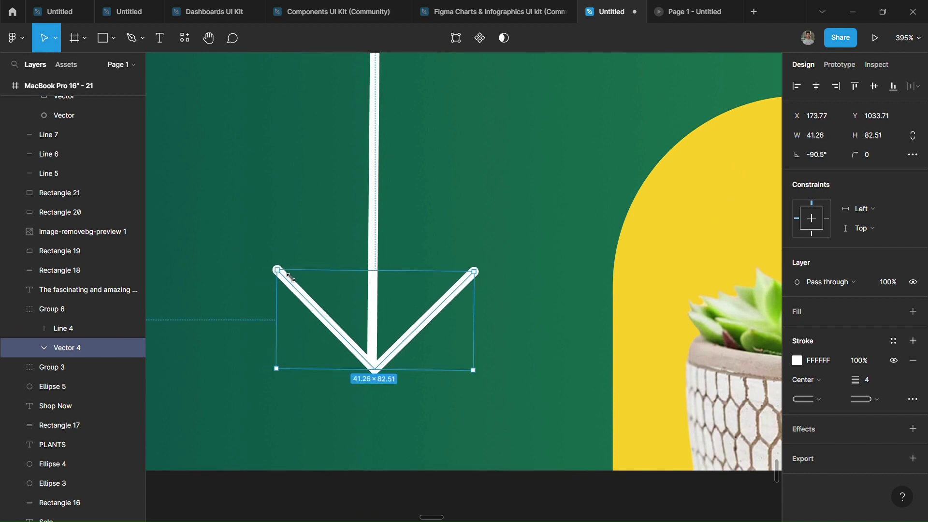
pyautogui.click(317, 409)
pyautogui.scroll(-8, 328, 449)
pyautogui.scroll(-2, 332, 460)
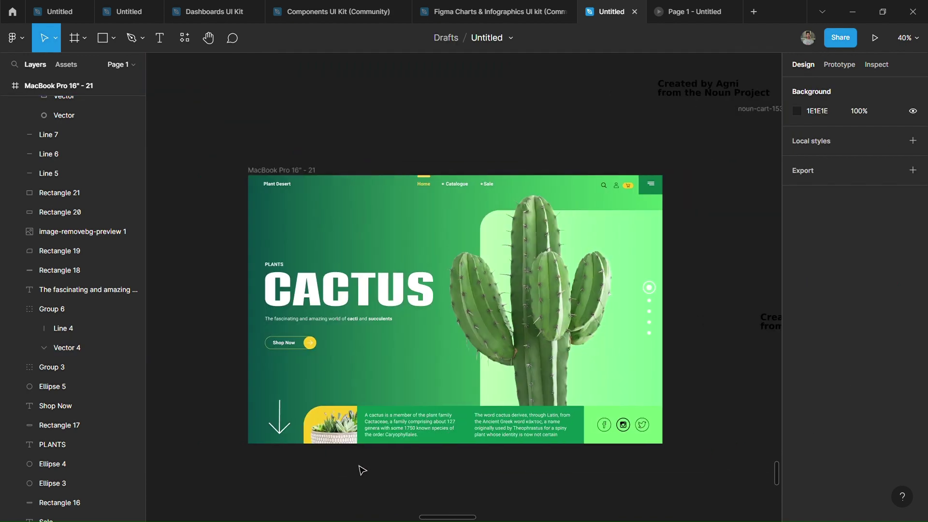
pyautogui.scroll(-1, 430, 492)
# Step: Inspect the fill settings of the header search and user icons
pyautogui.scroll(-1, 429, 492)
pyautogui.scroll(5, 675, 489)
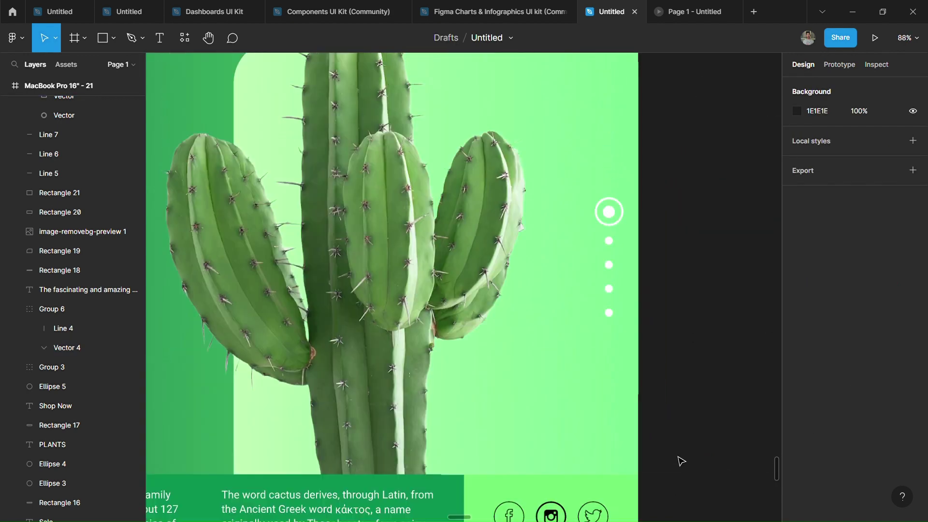
pyautogui.click(507, 192)
pyautogui.click(798, 253)
pyautogui.click(700, 365)
pyautogui.scroll(-4, 700, 365)
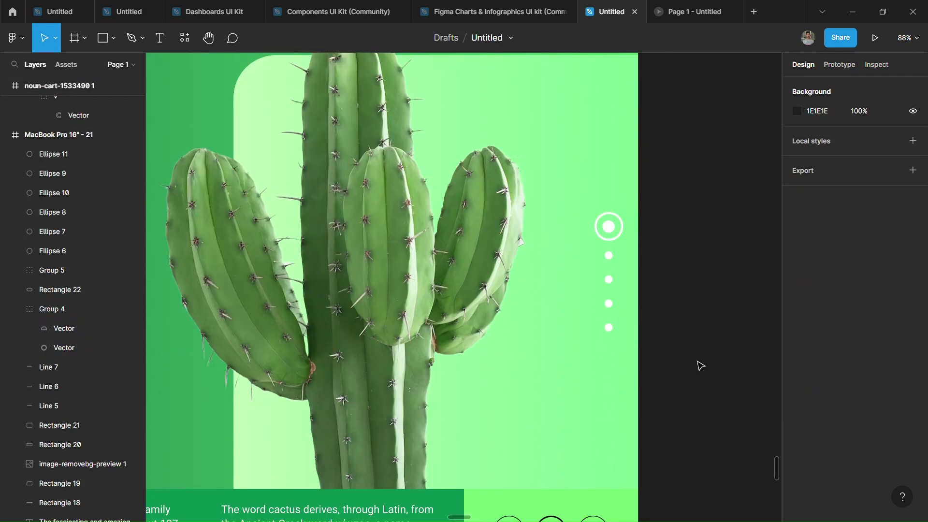
pyautogui.scroll(-3, 700, 365)
# Step: Fade the Twitter icon: exposure to maximum, contrast and temperature to minimum, tint and highlights lowered
pyautogui.click(591, 349)
pyautogui.click(798, 253)
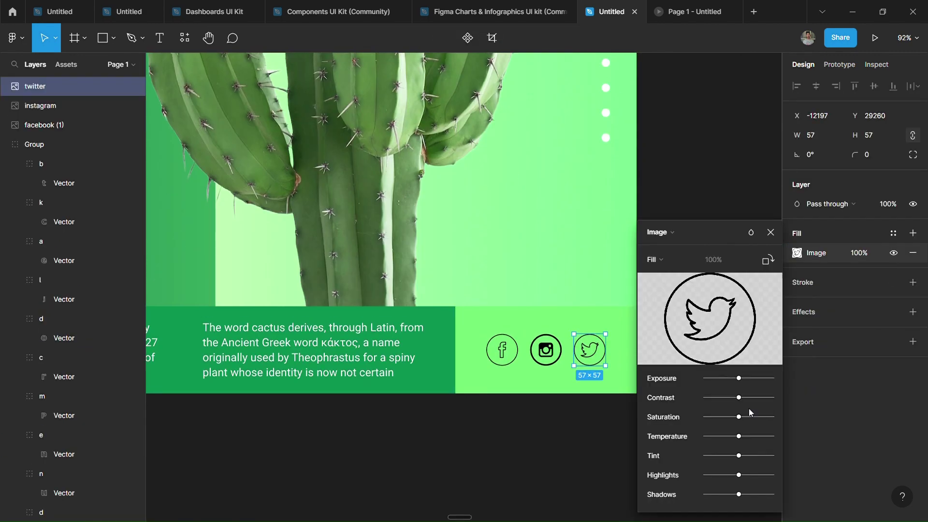
pyautogui.click(773, 378)
pyautogui.moveTo(725, 397); pyautogui.dragTo(704, 399)
pyautogui.moveTo(739, 439); pyautogui.dragTo(709, 439)
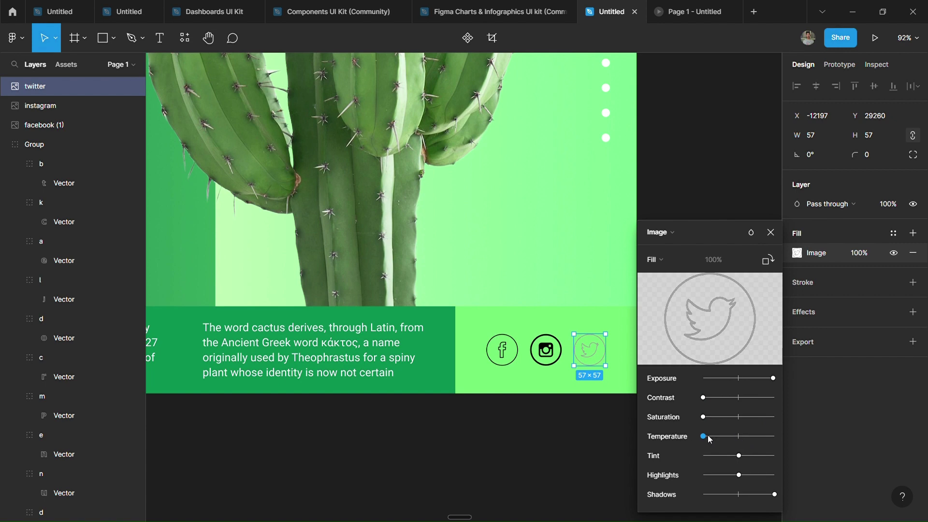
pyautogui.click(704, 417)
pyautogui.click(704, 436)
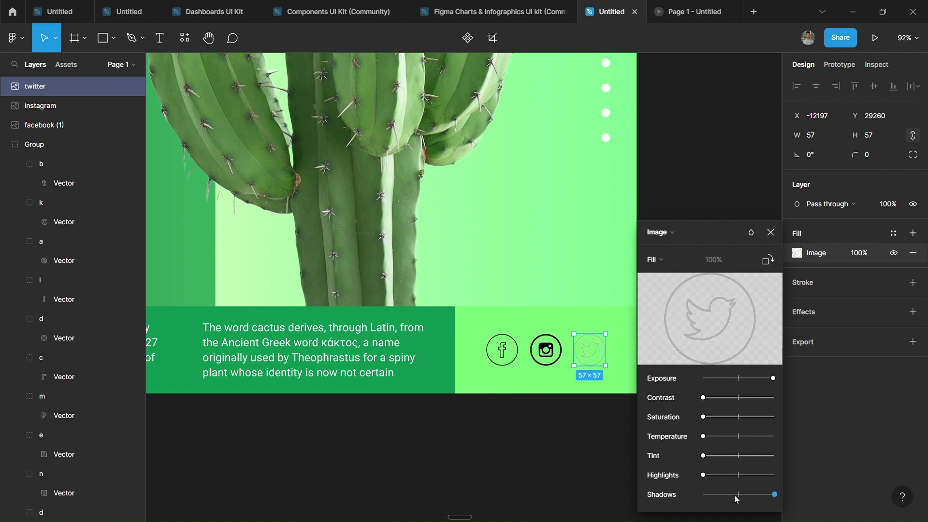
pyautogui.press('Escape')
# Step: Apply image adjustments to the Instagram icon so it matches the faded Twitter icon
pyautogui.doubleClick(547, 350)
pyautogui.click(703, 378)
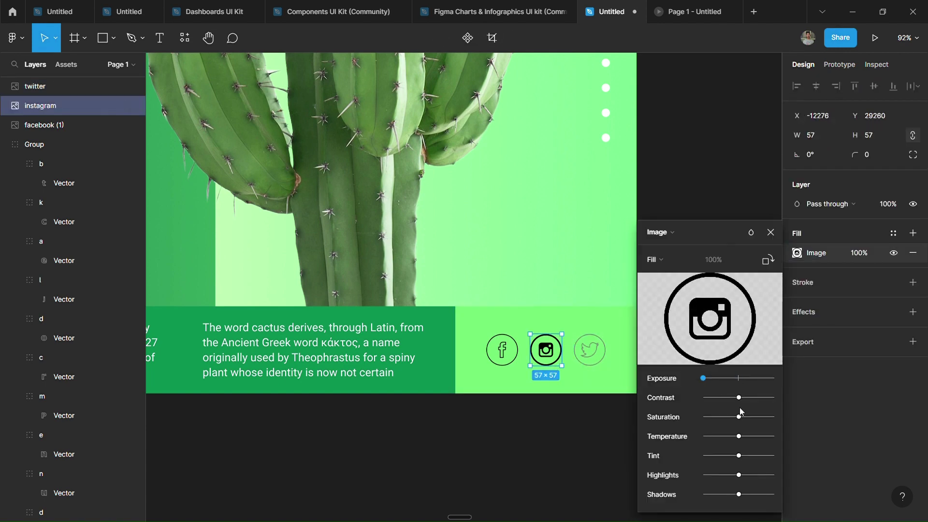
pyautogui.click(770, 232)
pyautogui.press('Tab')
# Step: Lighten the Facebook icon to match the others by raising exposure and lowering further sliders
pyautogui.click(797, 253)
pyautogui.moveTo(739, 378); pyautogui.dragTo(774, 378)
pyautogui.click(704, 416)
pyautogui.click(703, 436)
pyautogui.click(774, 456)
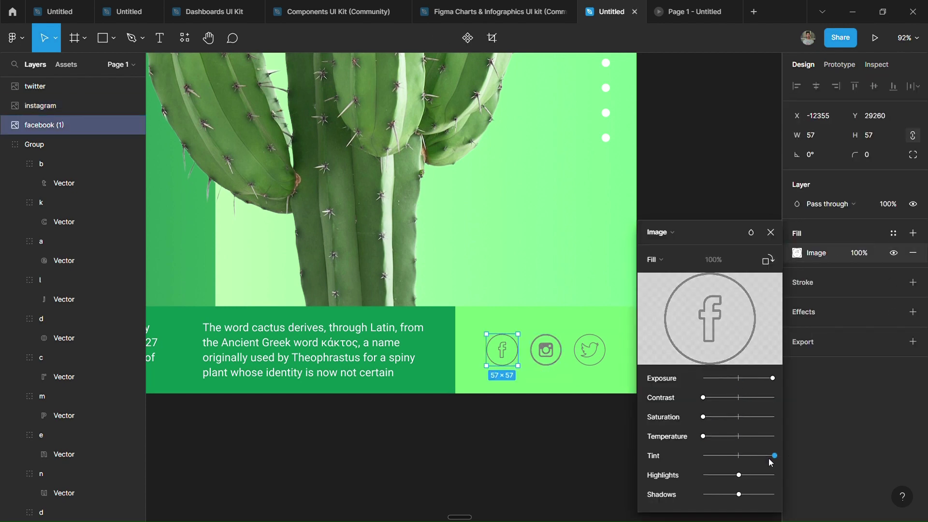